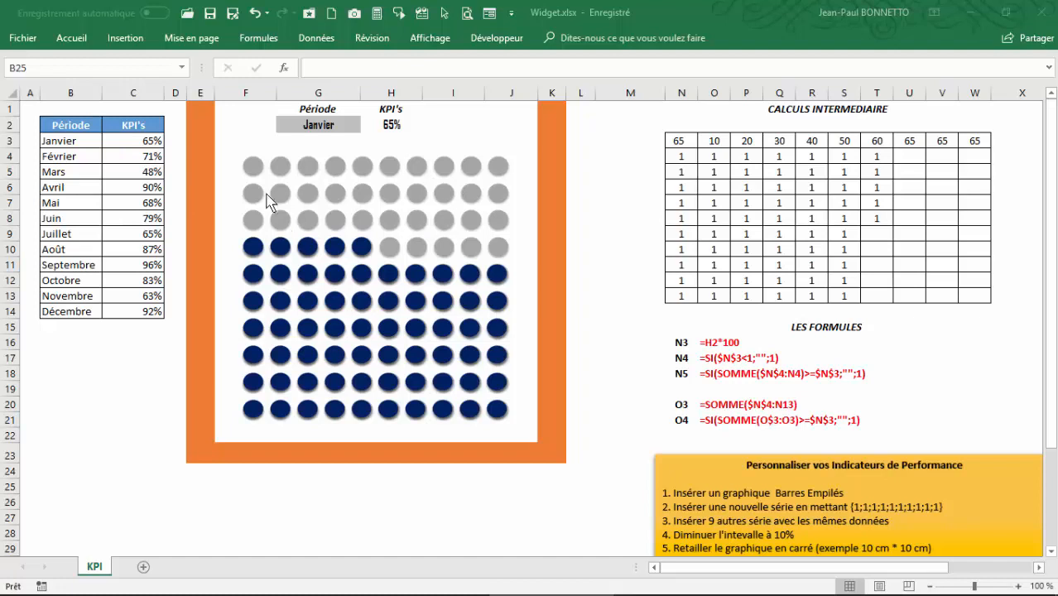
Step: Examine the dot chart, the monthly KPI table, the period selector and the KPI lookup formula in H2
left_click(415, 166)
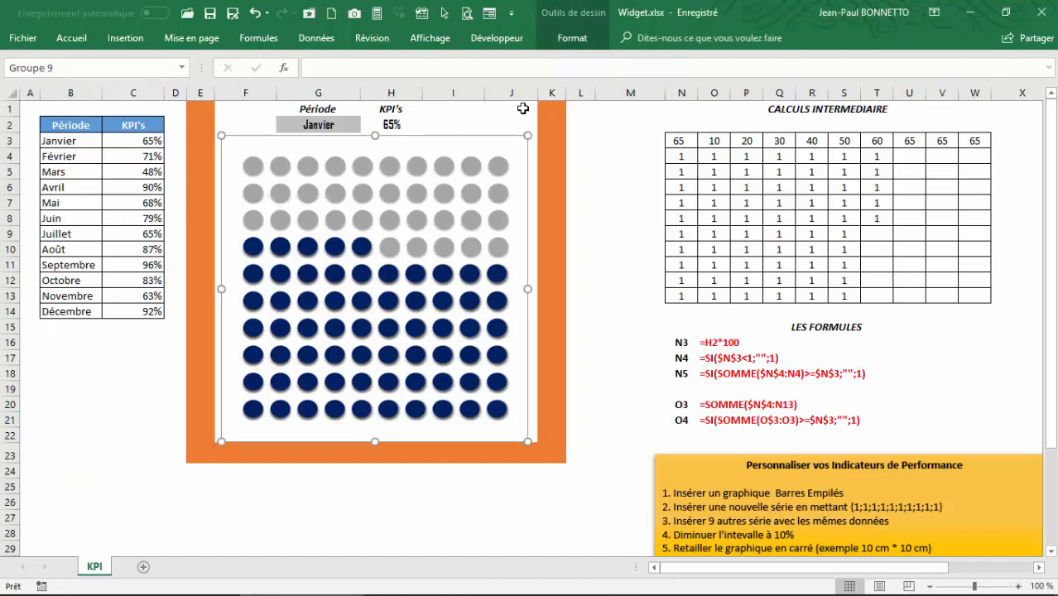
left_click(441, 159)
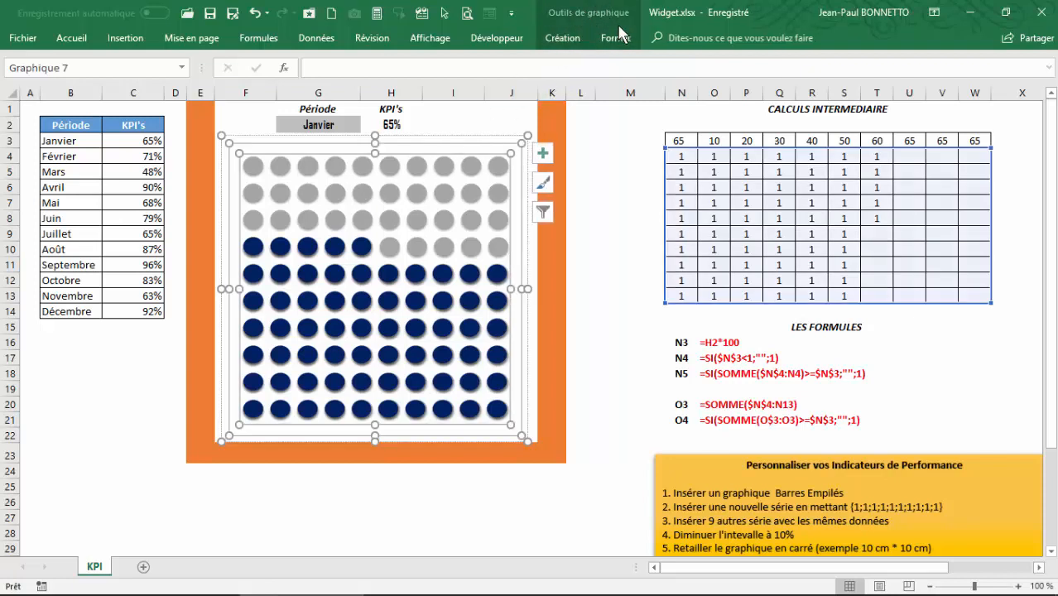
left_click(121, 417)
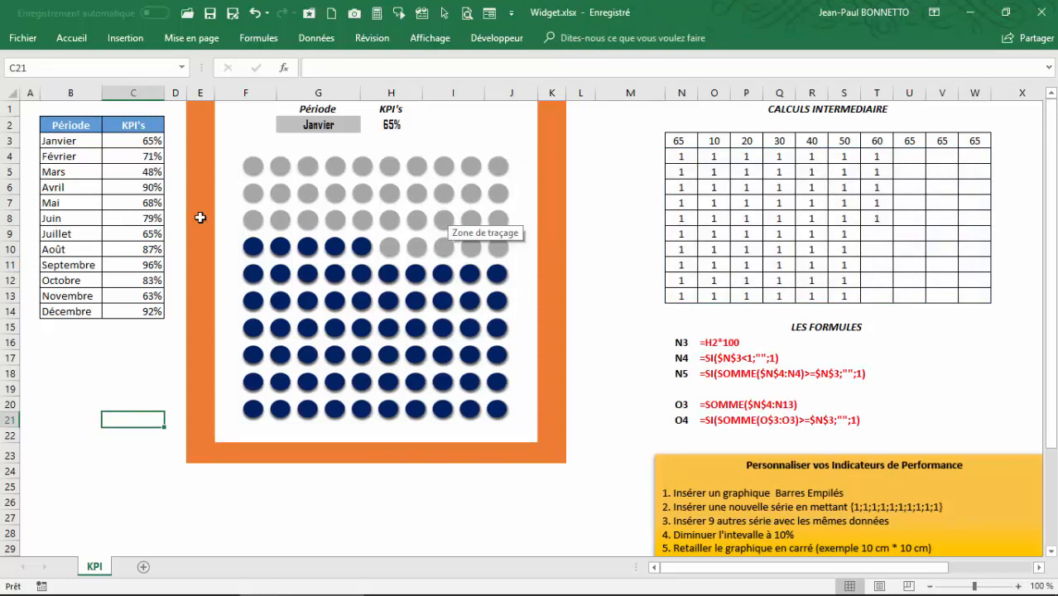
left_click(143, 140)
left_click_drag(137, 167, 118, 303)
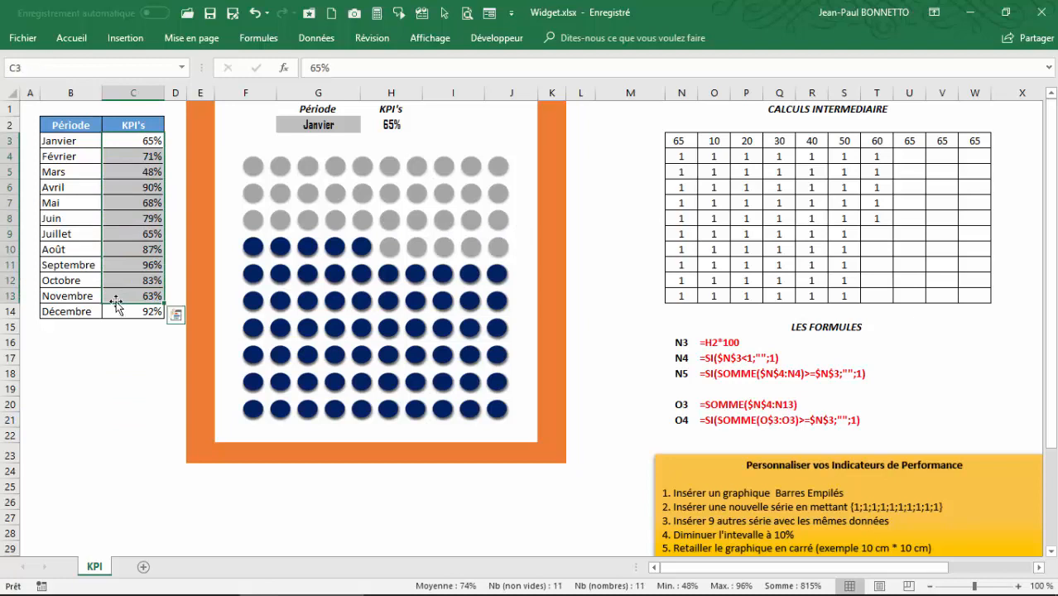
left_click(330, 126)
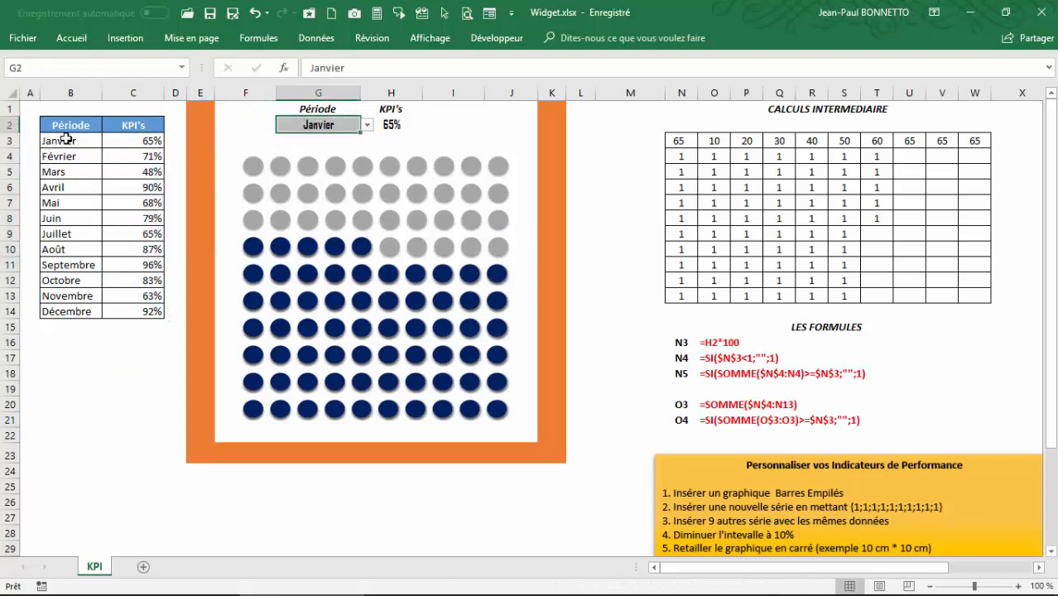
left_click_drag(62, 139, 62, 304)
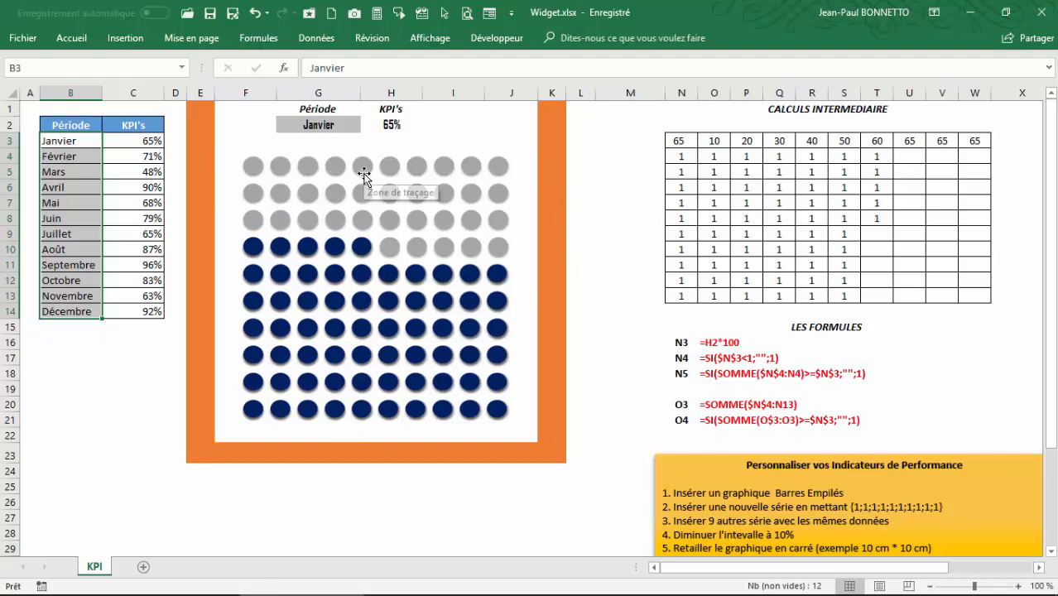
left_click(333, 192)
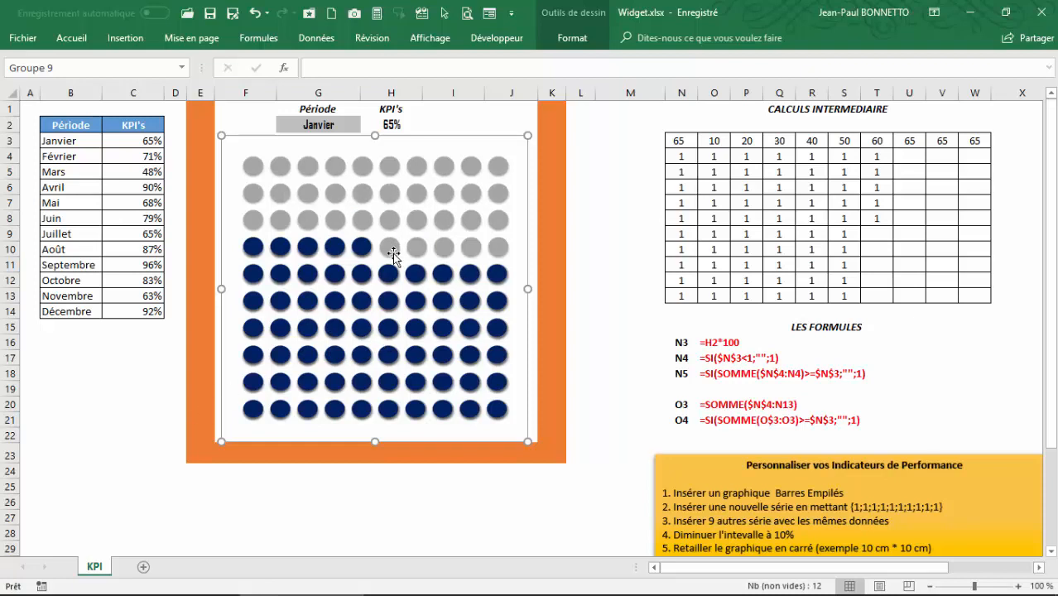
left_click(401, 127)
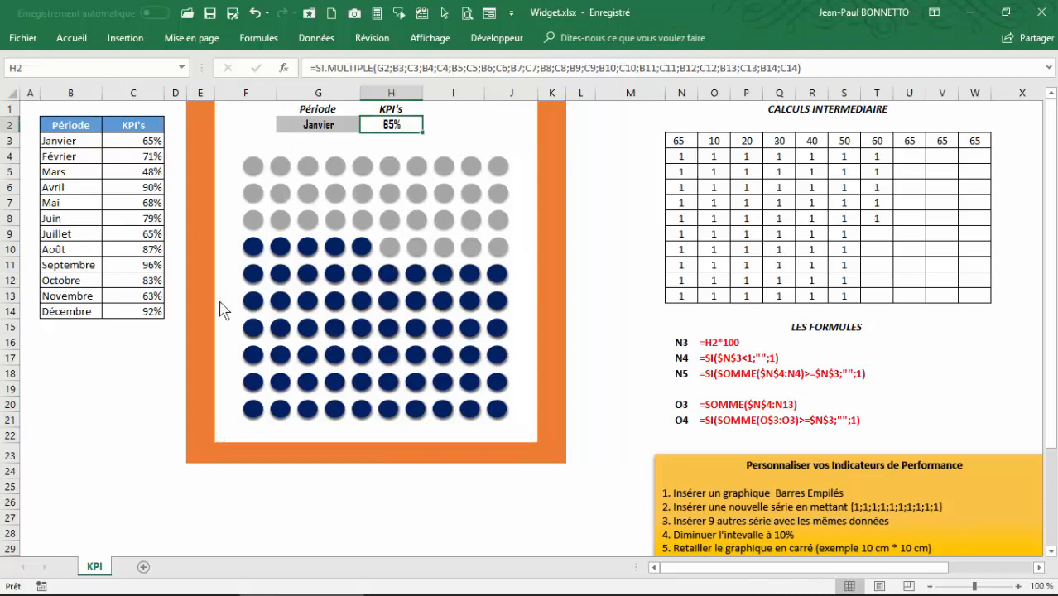
Step: Set the chart period in G2 to Mars and check the KPI cell beside it
left_click(317, 125)
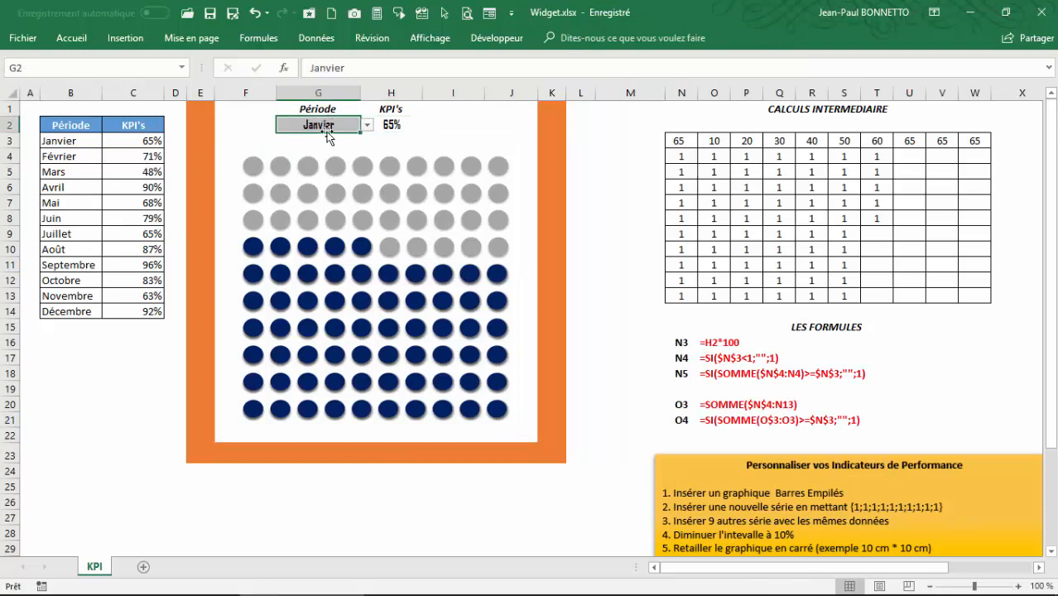
left_click(367, 125)
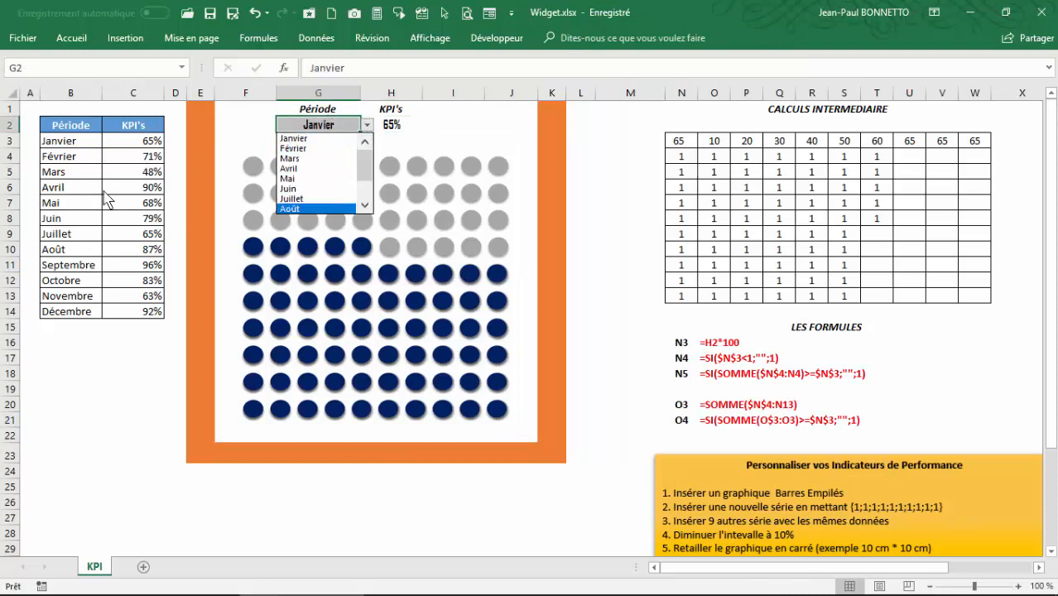
left_click(297, 158)
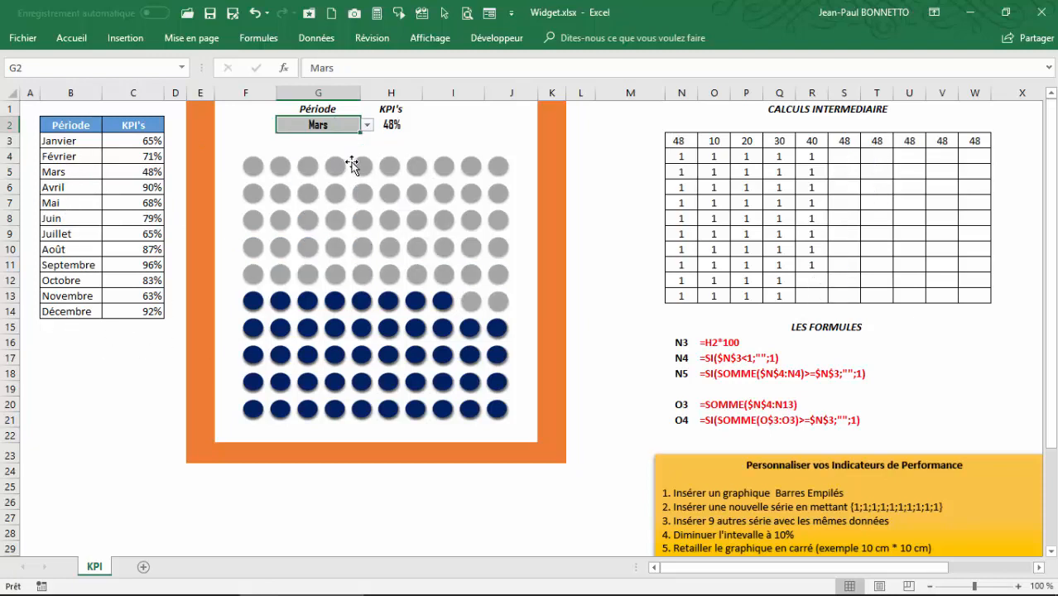
left_click(388, 125)
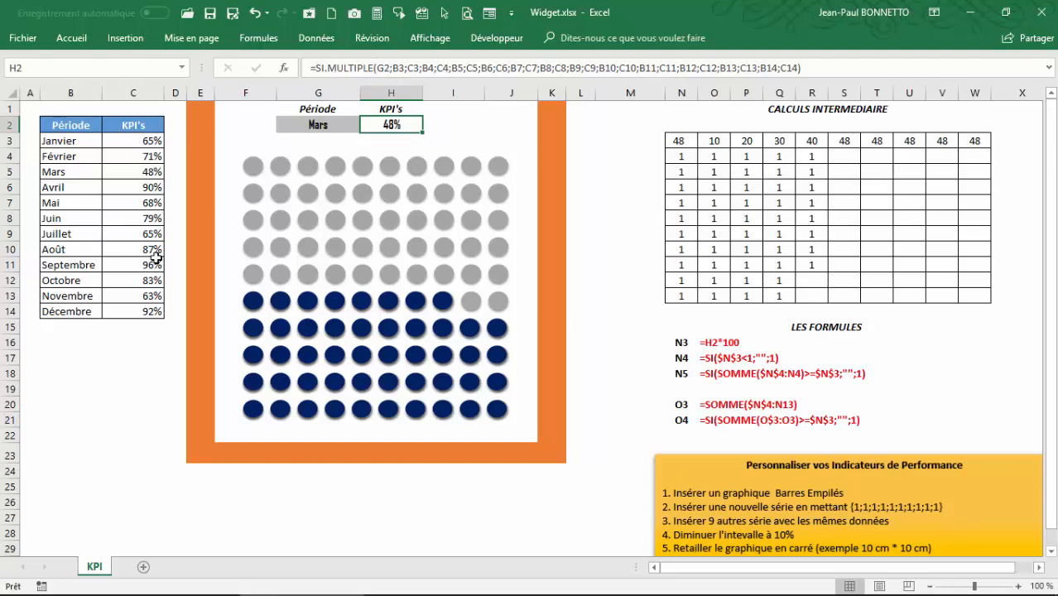
Step: Set the chart period to Août and compare its KPI with the Août row of the monthly table
left_click(356, 123)
left_click(367, 124)
left_click(302, 189)
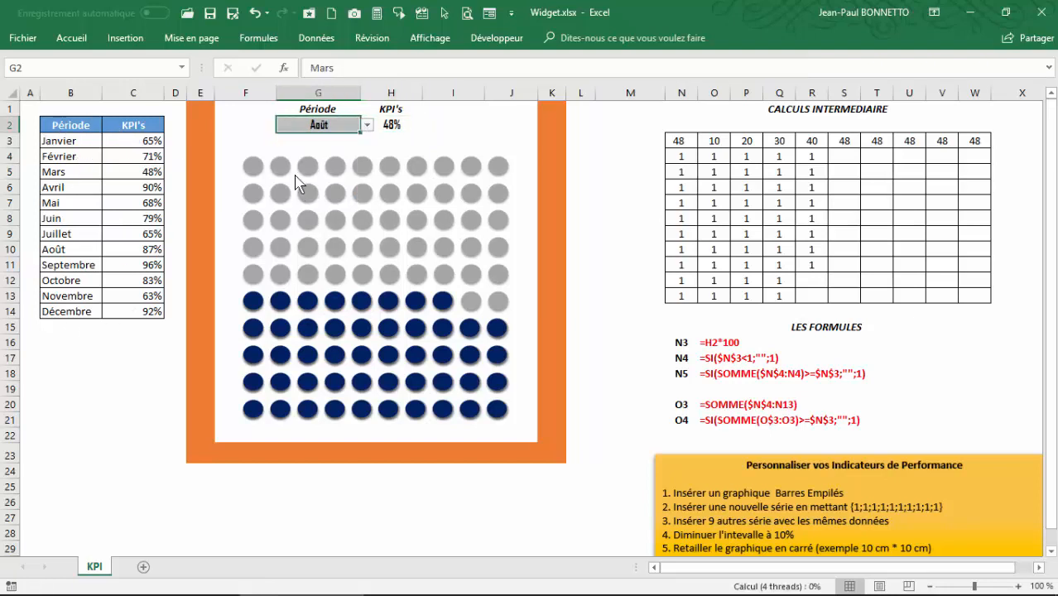
left_click(403, 126)
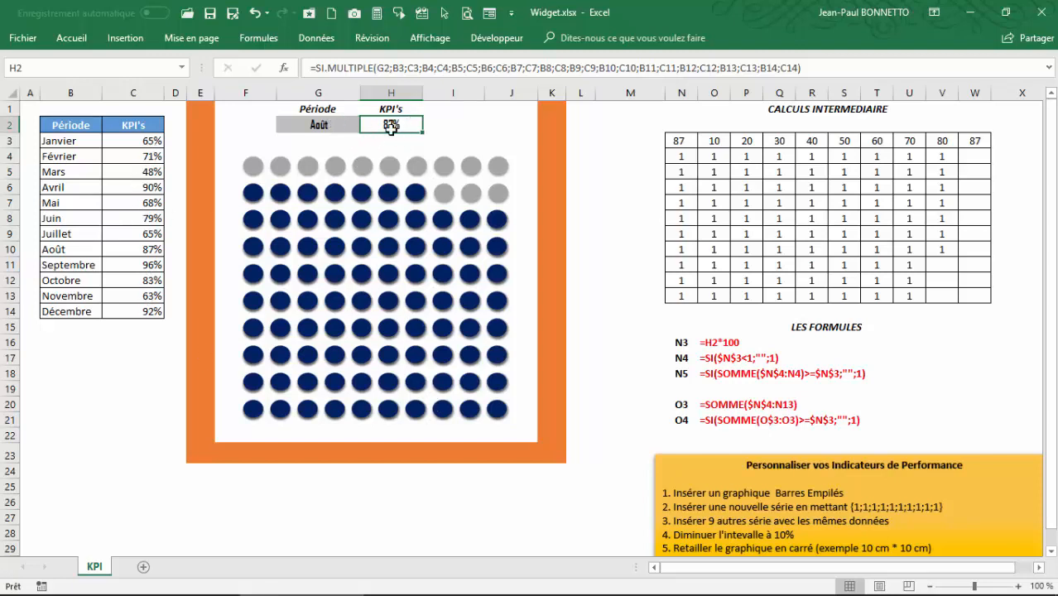
left_click_drag(67, 250, 130, 250)
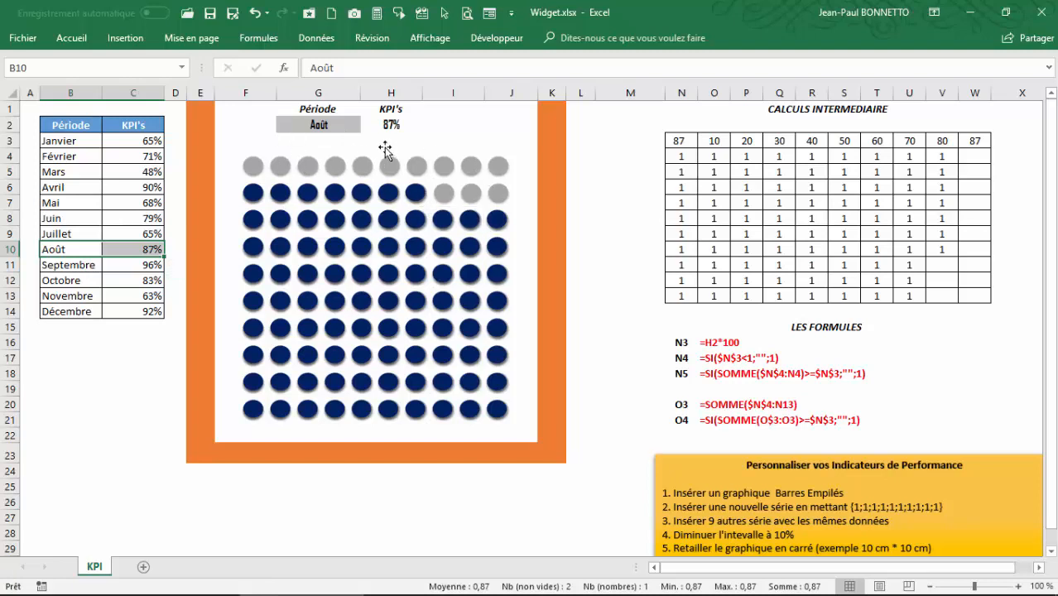
Step: Set the chart period to Octobre and undo the accidental move of the dot chart group
left_click(345, 125)
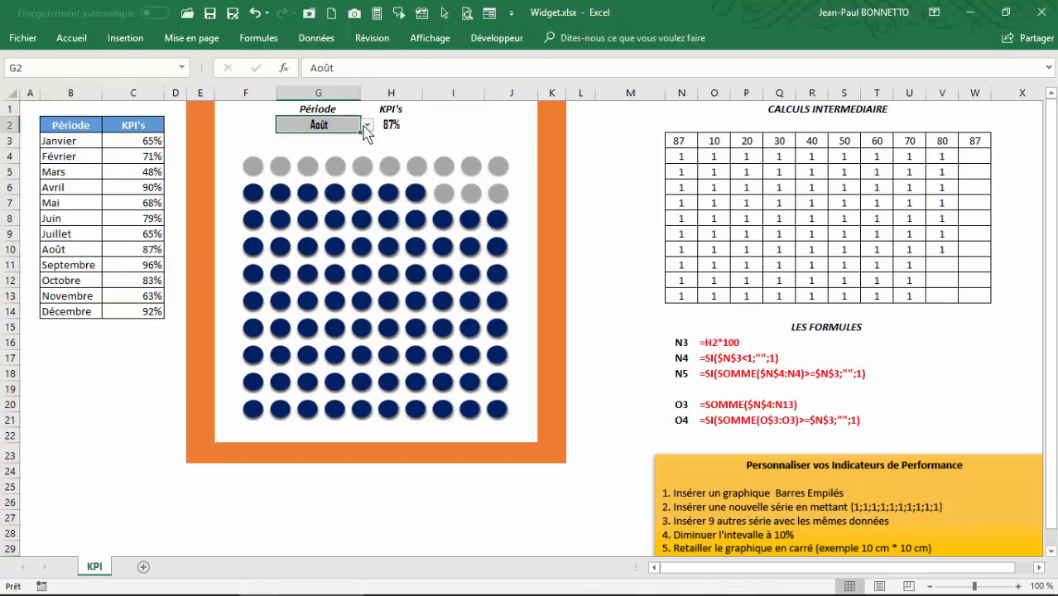
left_click(365, 125)
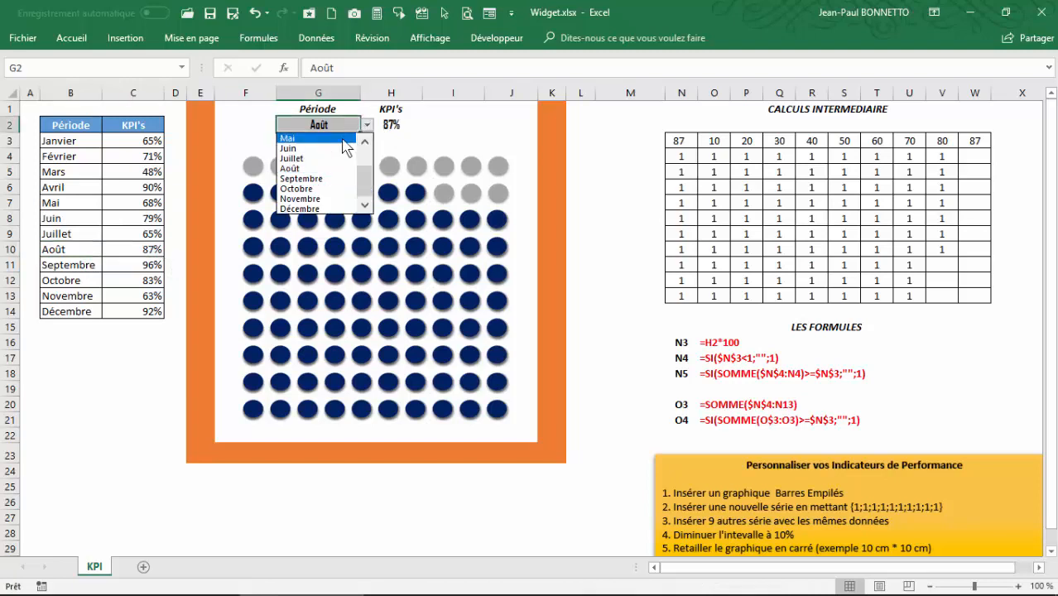
left_click(356, 187)
left_click(355, 174)
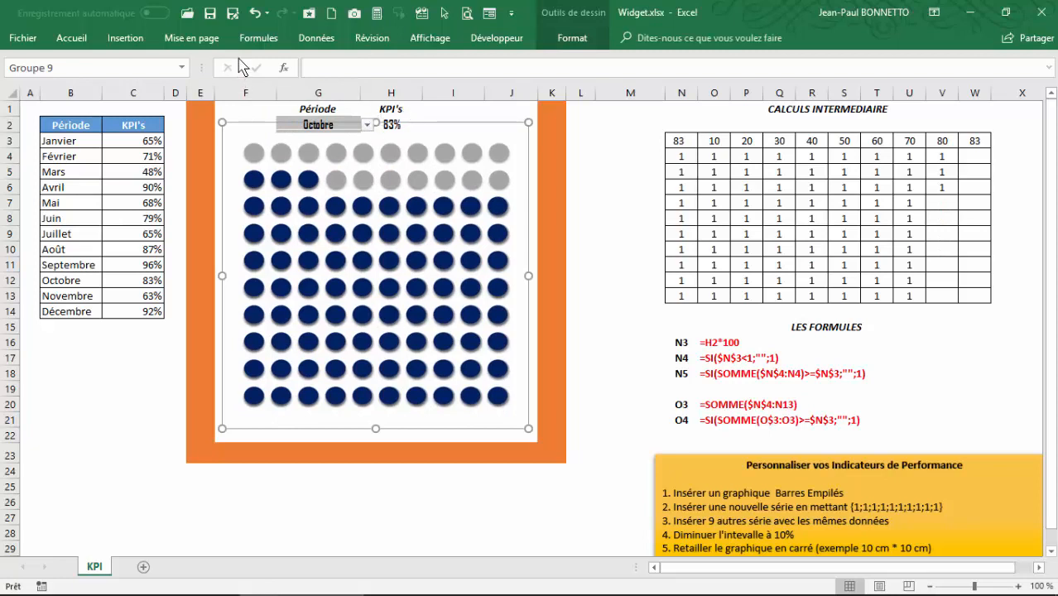
left_click(256, 18)
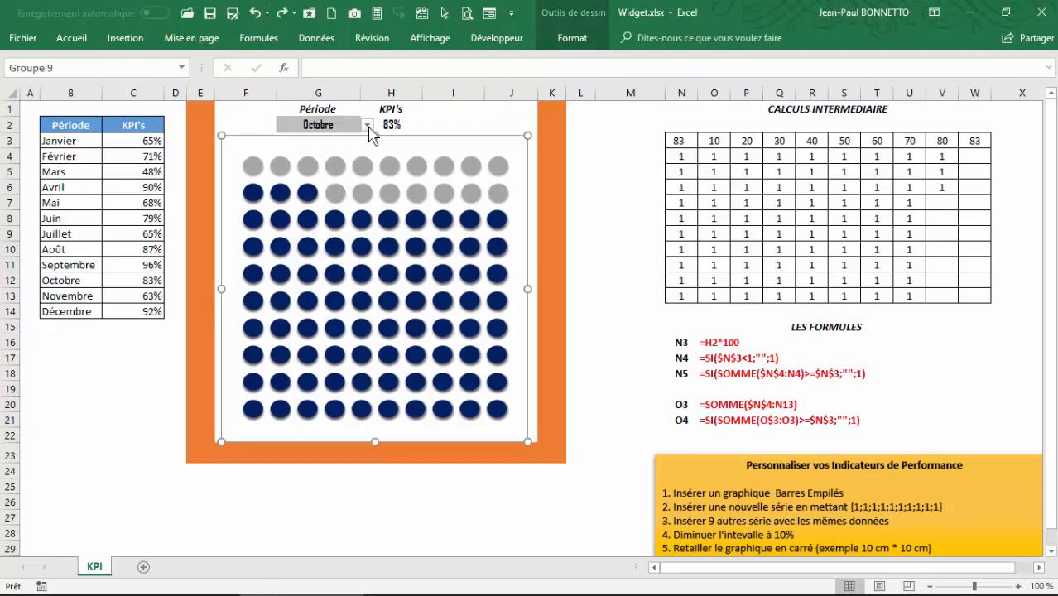
Step: Switch the chart period back to Mars and deselect the dot chart group
left_click(367, 125)
left_click_drag(367, 176, 356, 148)
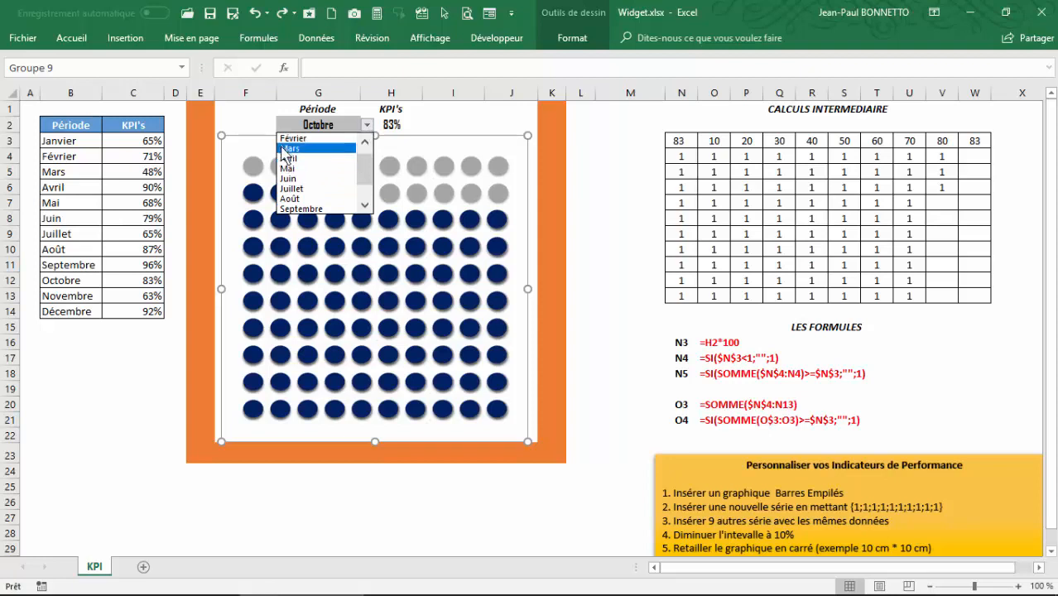
left_click(319, 158)
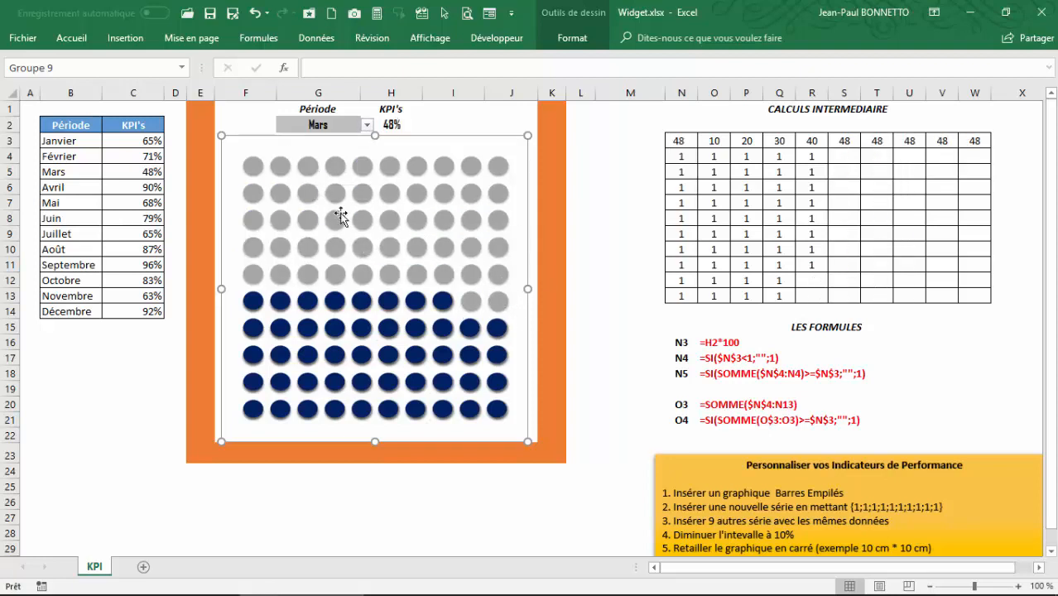
left_click(353, 523)
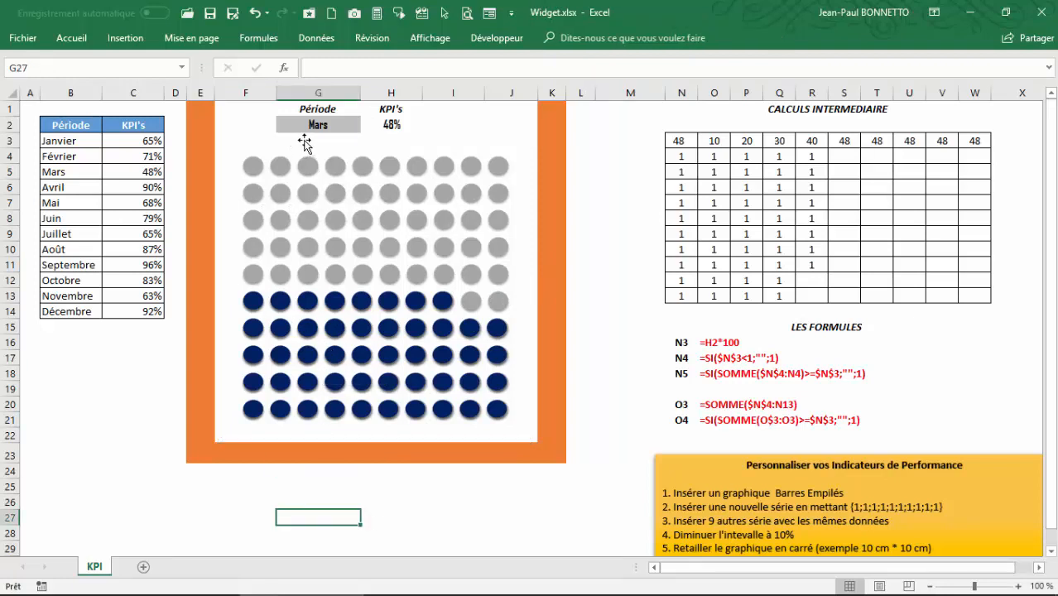
Step: Examine the dot chart and the CALCULS INTERMEDIAIRE table behind it, including the formula in N3
left_click(386, 164)
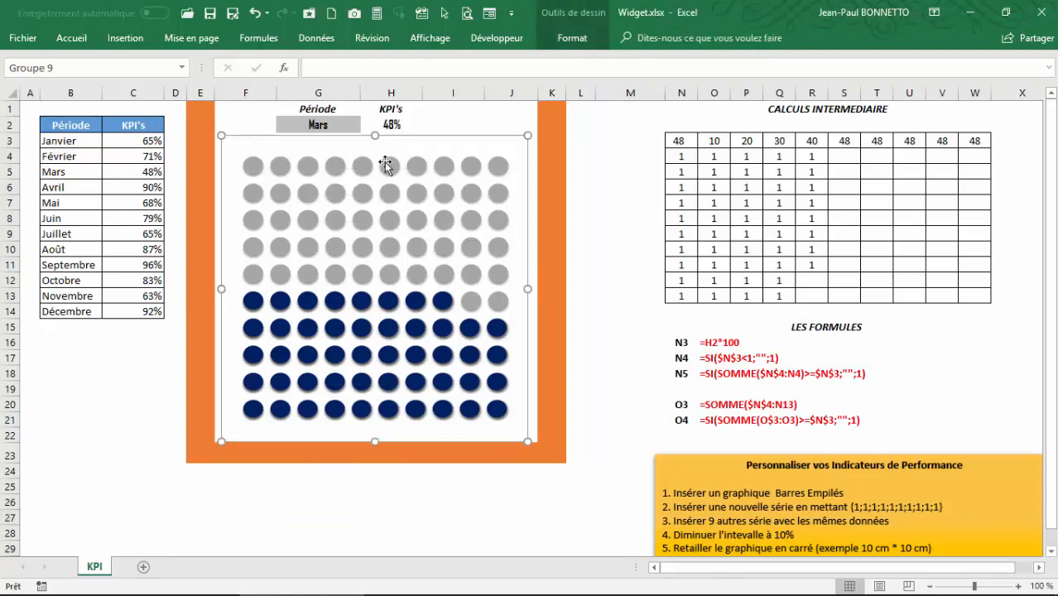
left_click(600, 143)
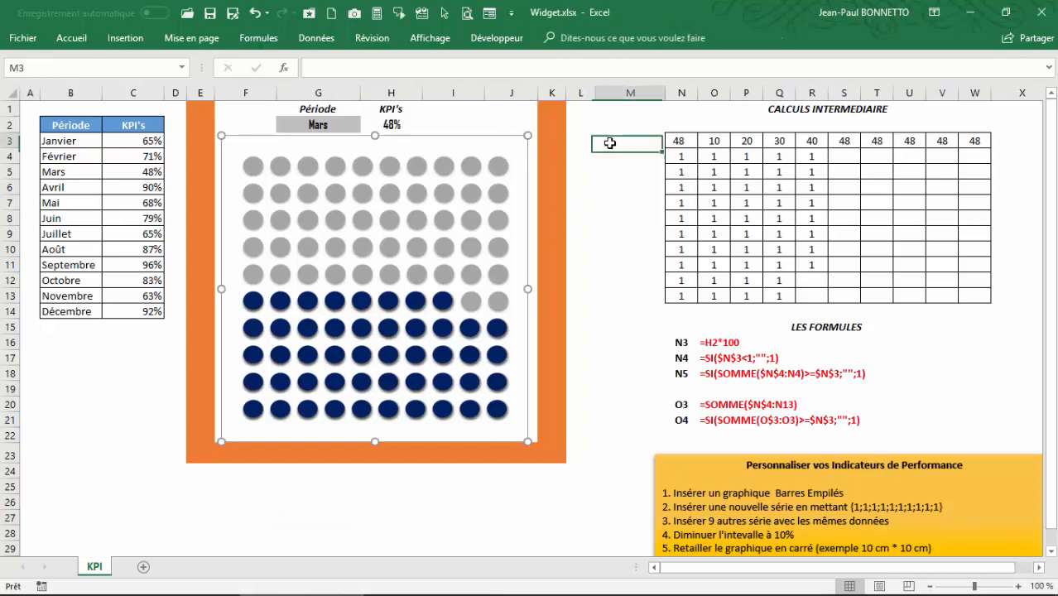
left_click(776, 110)
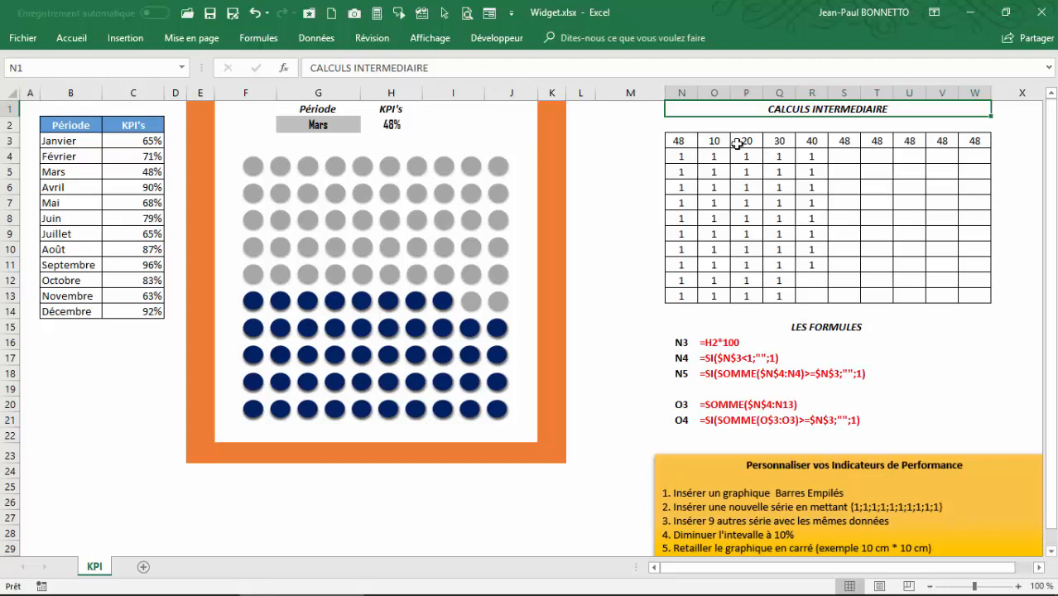
left_click_drag(679, 142, 983, 294)
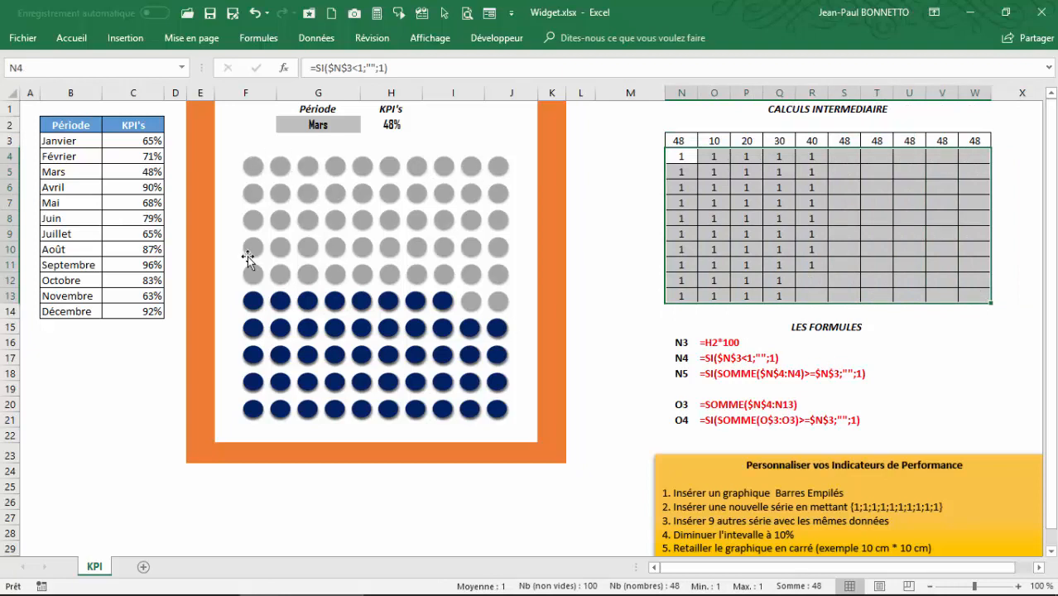
left_click(694, 157)
key("Up")
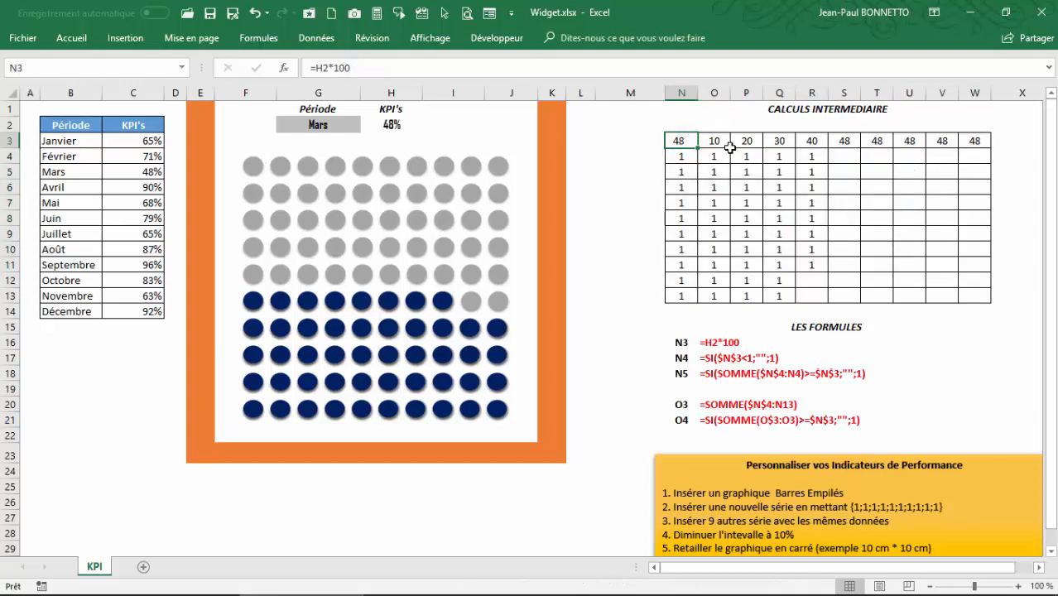
Step: Set the chart period in G2 to Juillet and check the KPI formula in H2
left_click(294, 122)
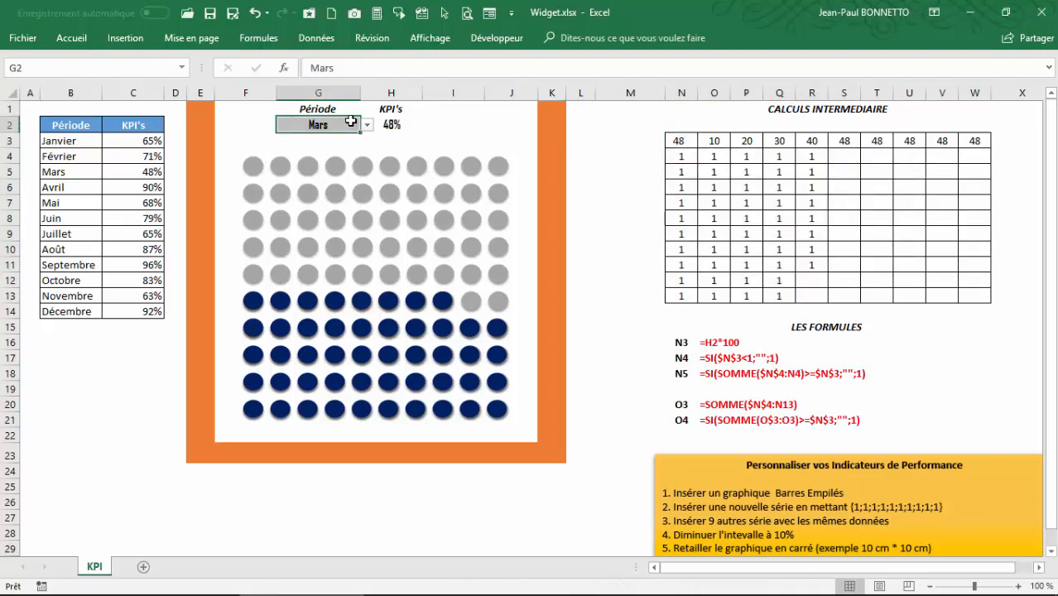
left_click(367, 125)
left_click(306, 181)
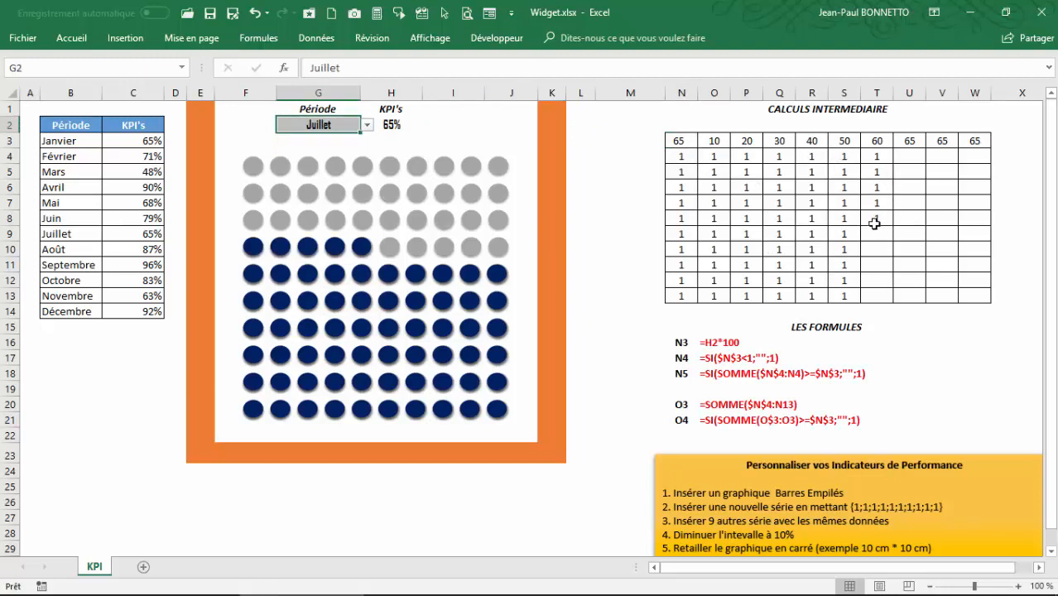
left_click(401, 122)
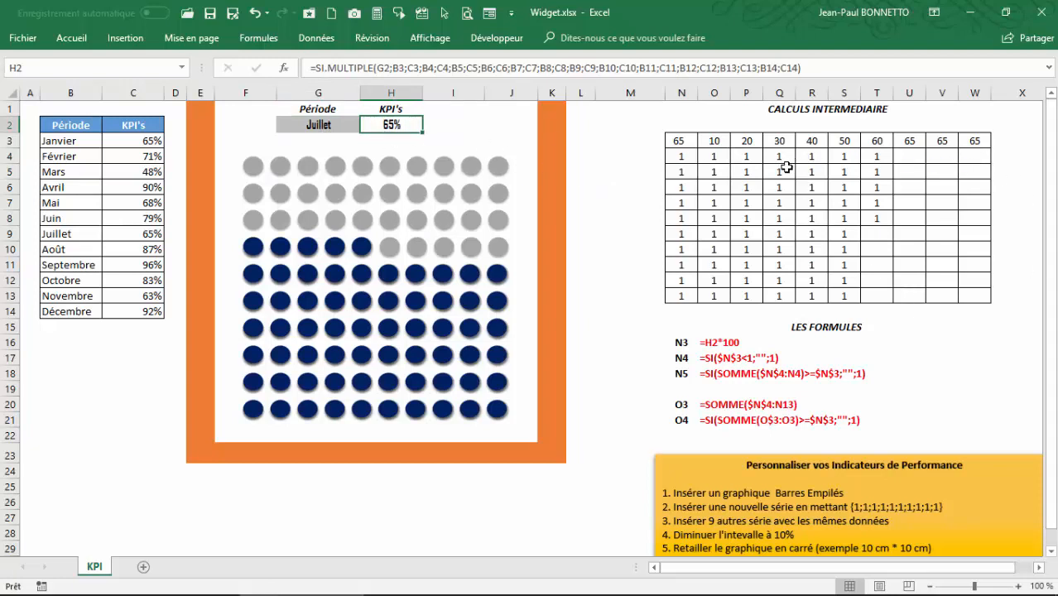
Step: Review the formulas in N3, N4 and O4 against the cell references listed under LES FORMULES
left_click(682, 141)
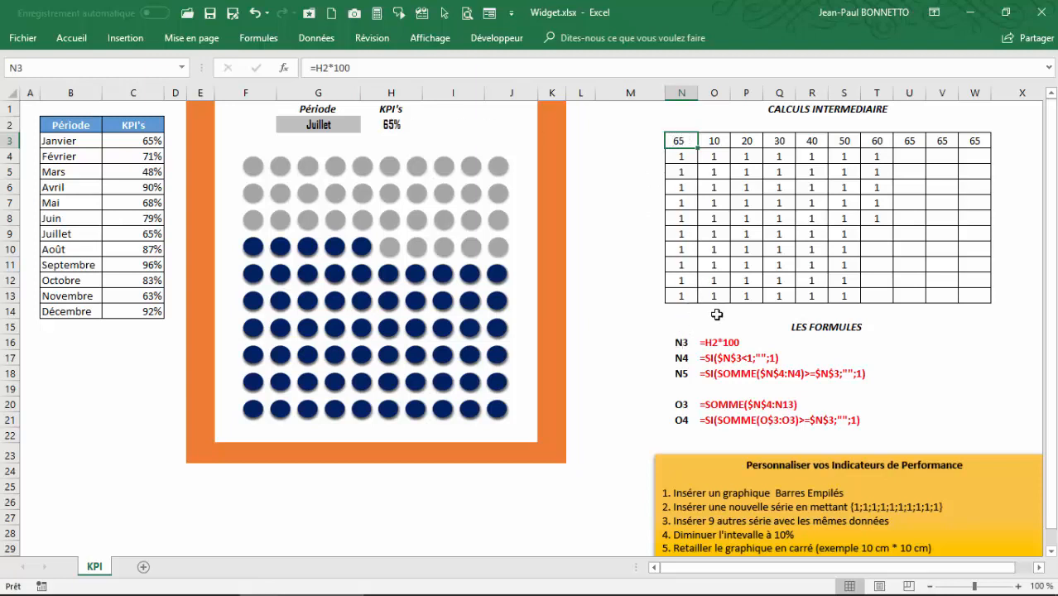
left_click_drag(687, 341, 681, 419)
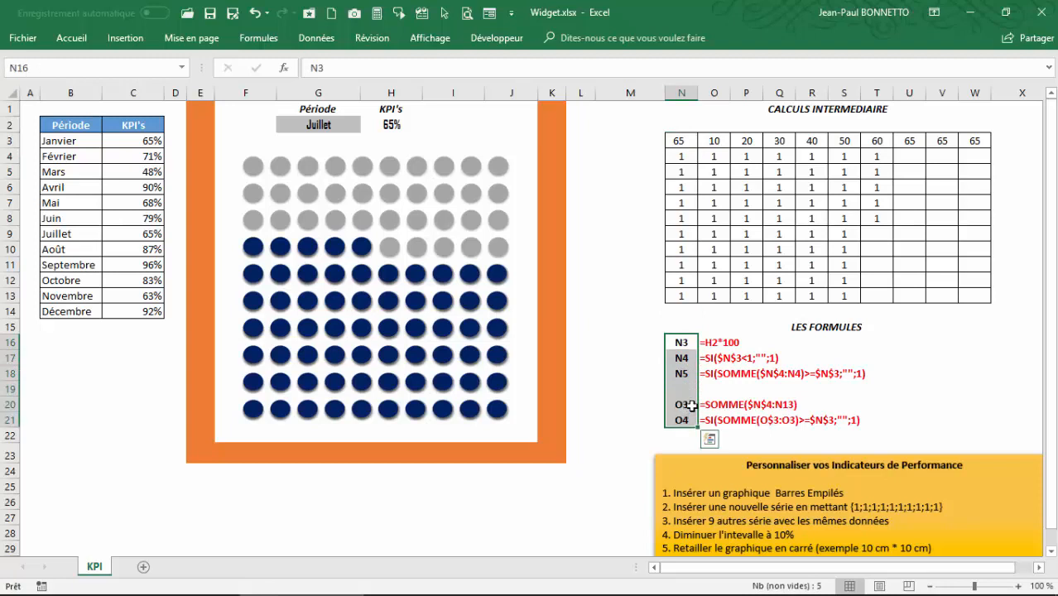
left_click(681, 157)
left_click(713, 157)
left_click(679, 142)
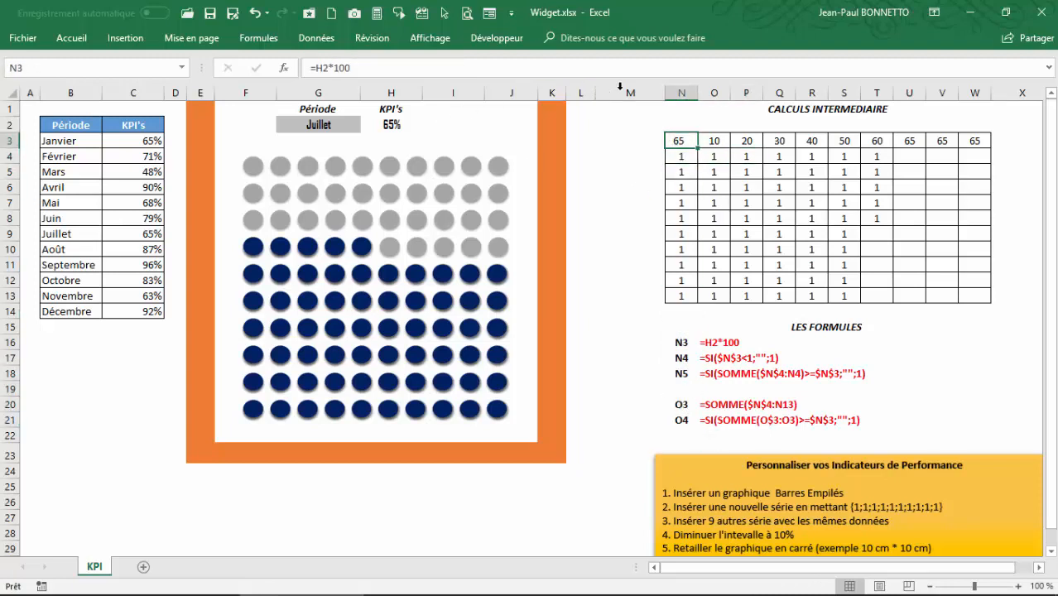
Step: Make the header row N3:W3 of the CALCULS INTERMEDIAIRE table bold
left_click_drag(677, 141, 973, 141)
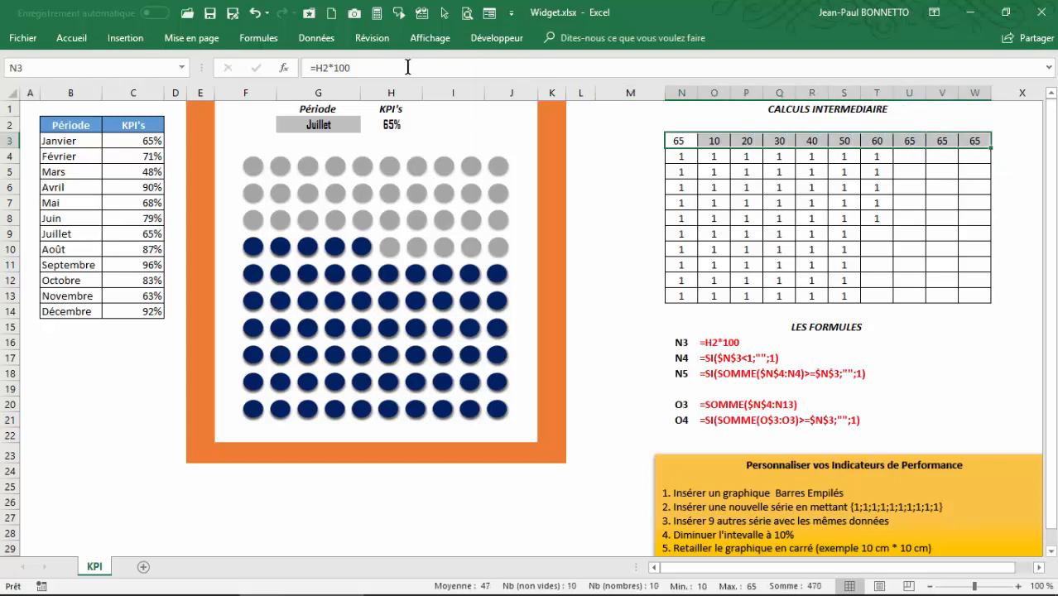
left_click(73, 39)
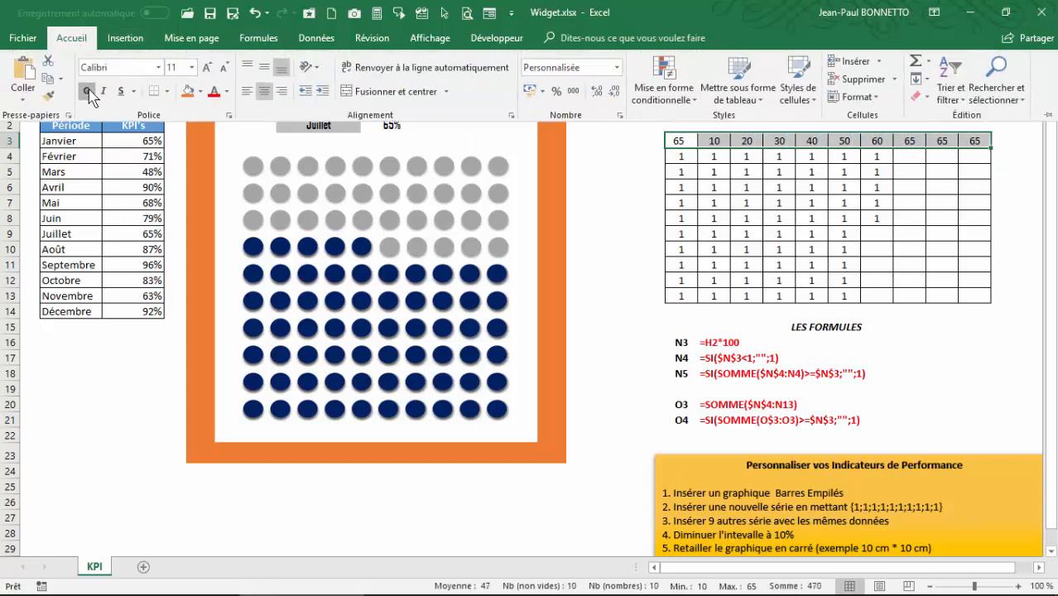
left_click(690, 141)
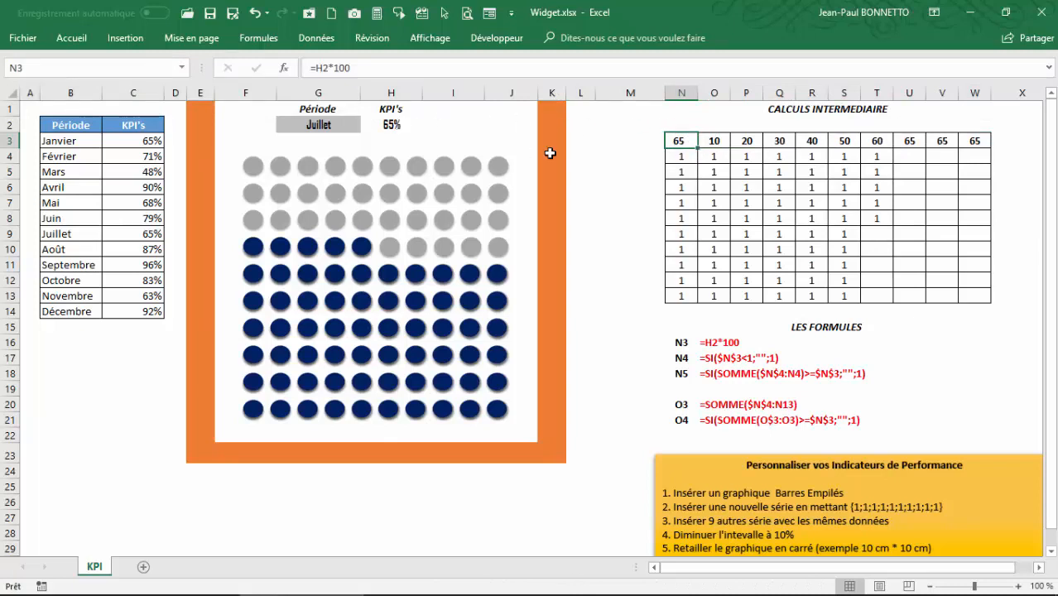
Step: Review the formulas in N4, N5, N6 and O3 of the intermediate calculations table
left_click(685, 156)
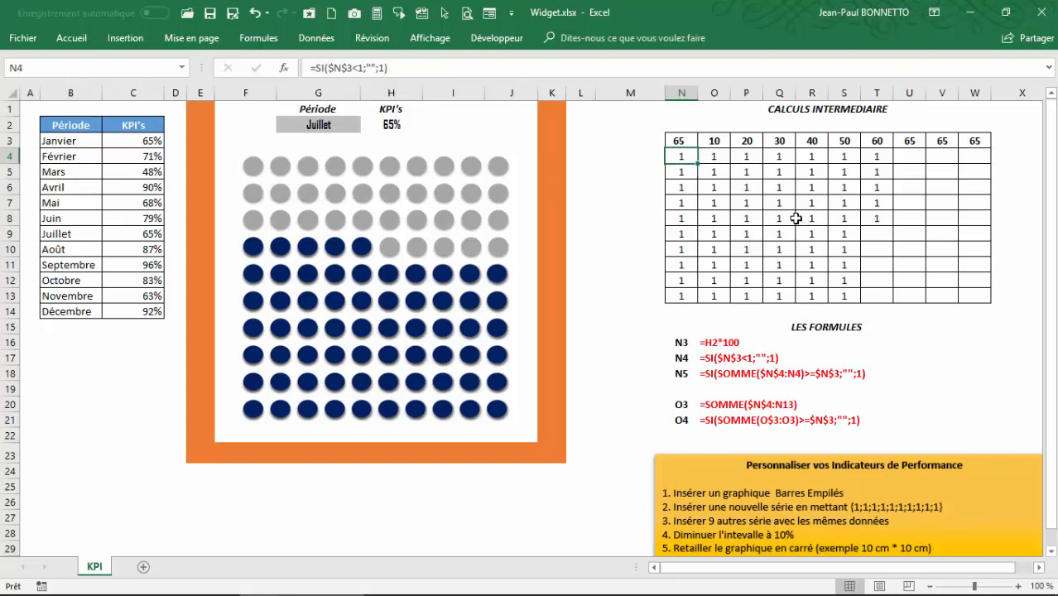
left_click(681, 172)
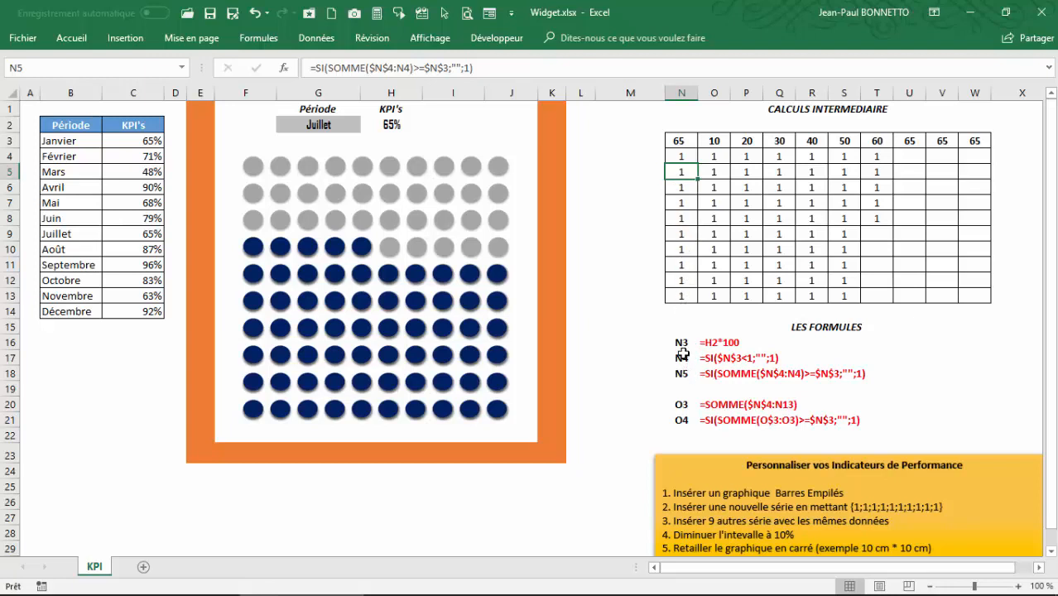
left_click(679, 189)
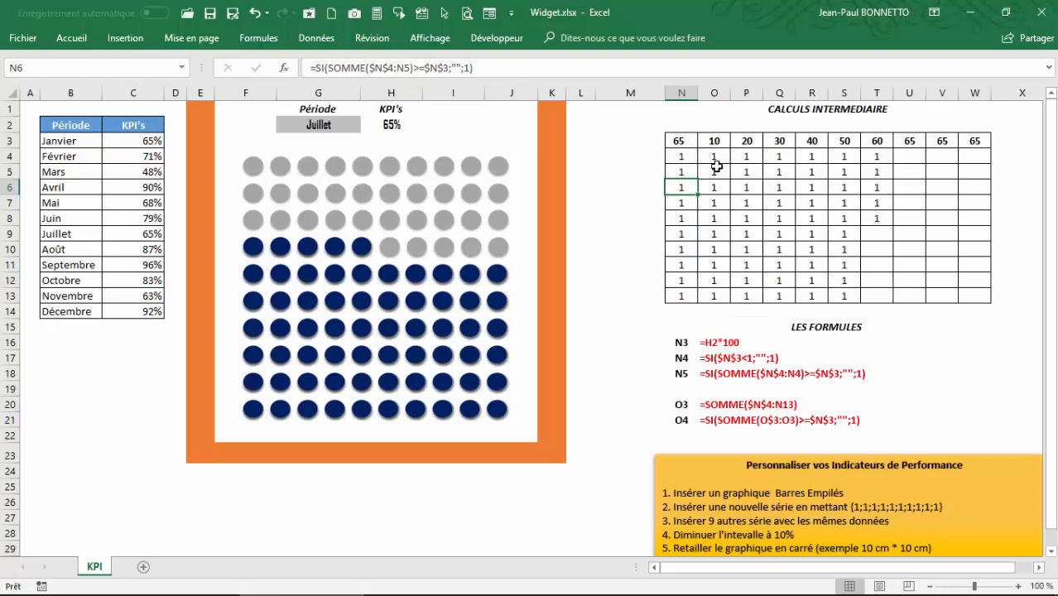
left_click(717, 140)
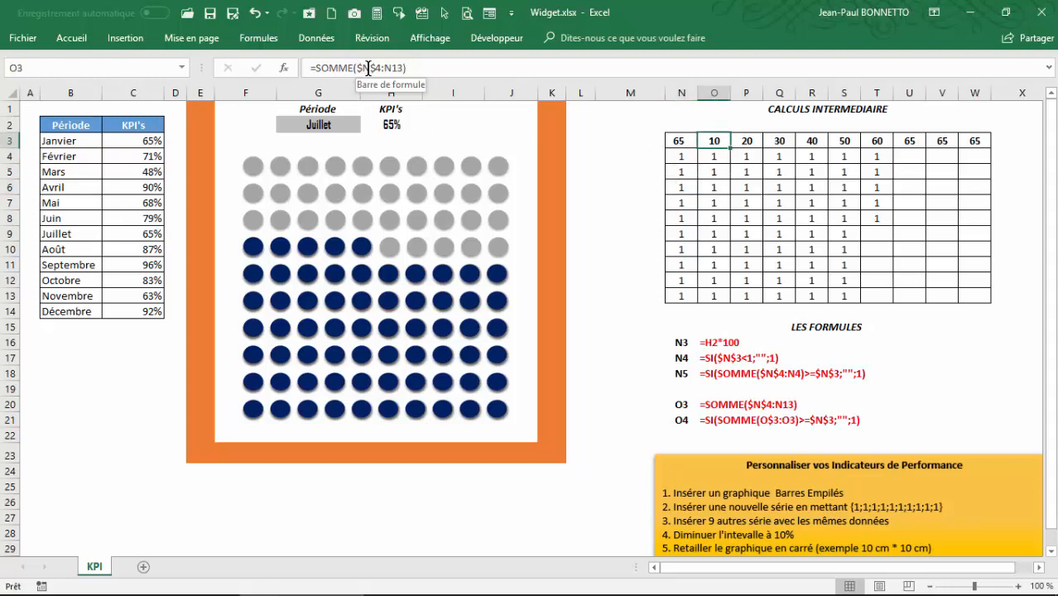
left_click(685, 156)
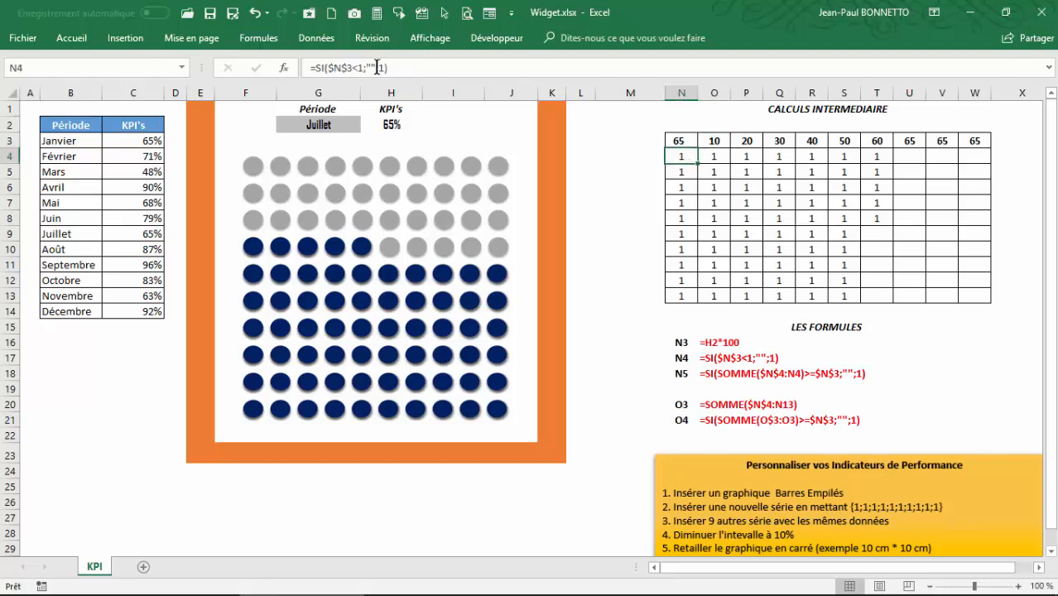
left_click(713, 140)
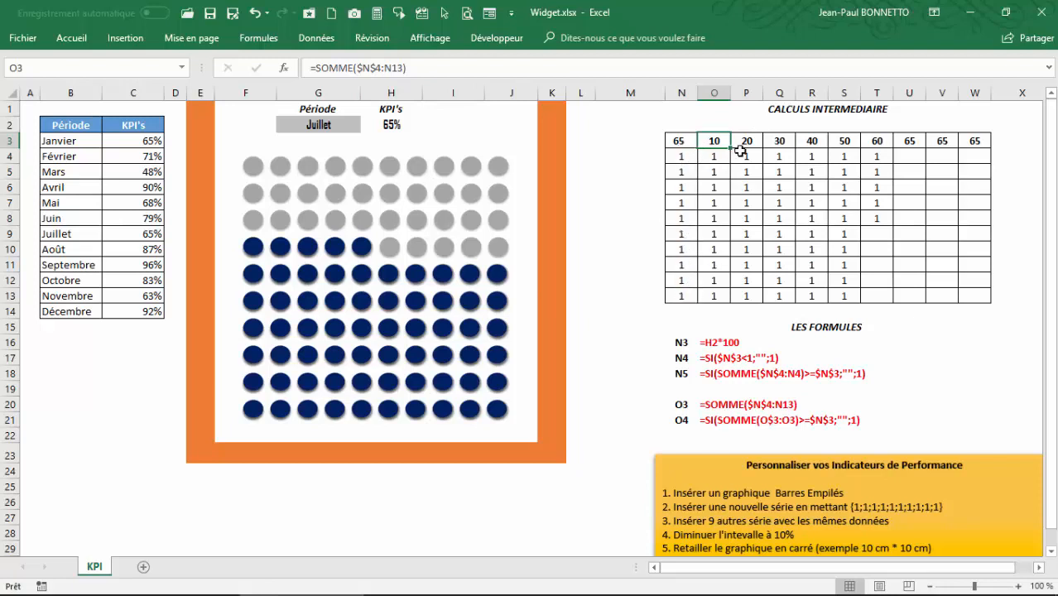
Step: Compare the cells below the headers in columns O, P, S and T with the cumulative sums in P3, Q3 and U3
left_click_drag(719, 151, 716, 295)
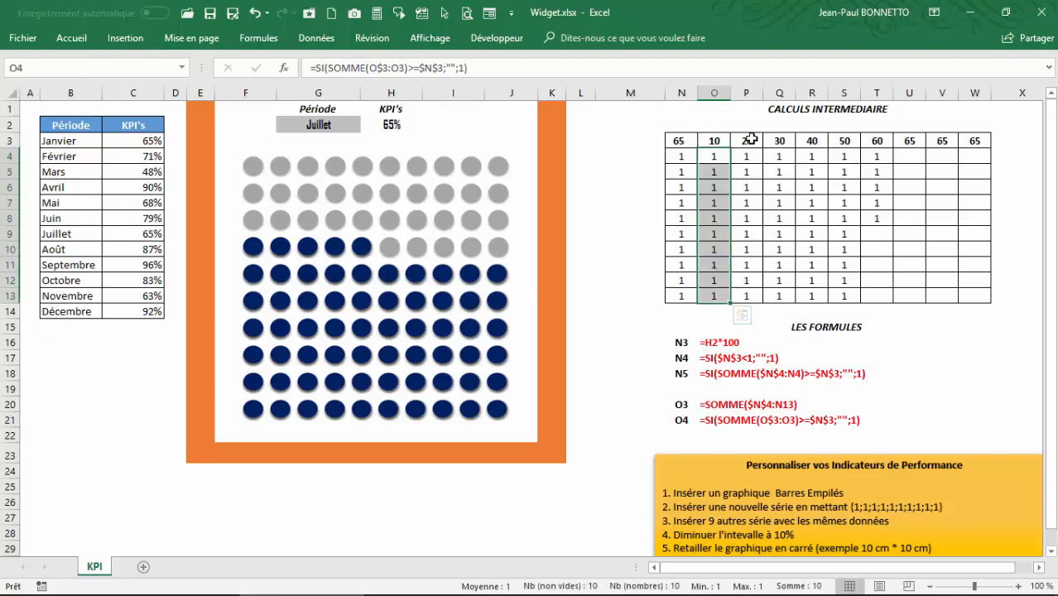
left_click(747, 140)
left_click_drag(747, 157, 746, 296)
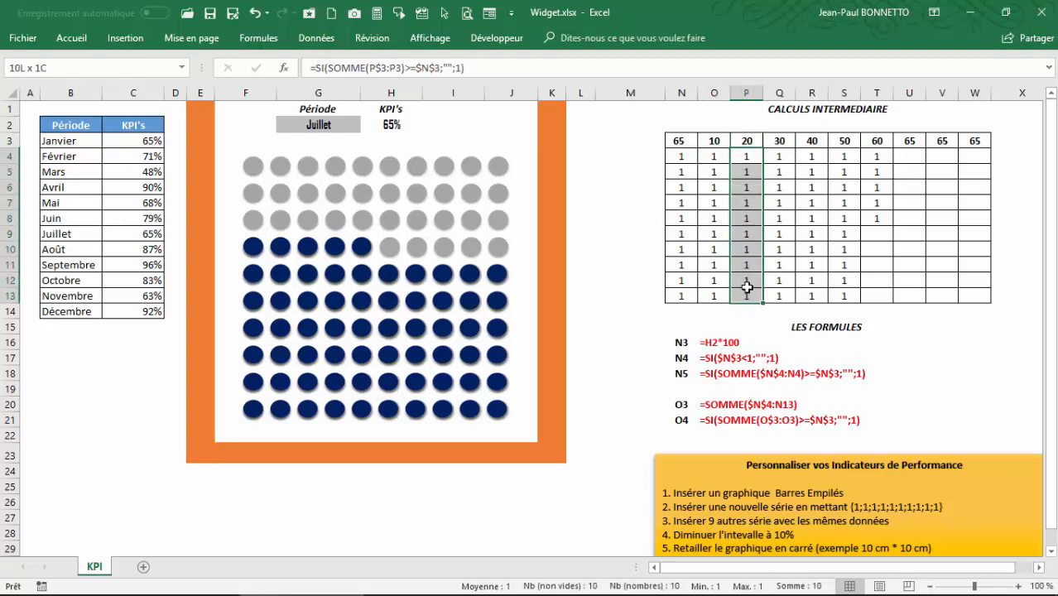
left_click(779, 141)
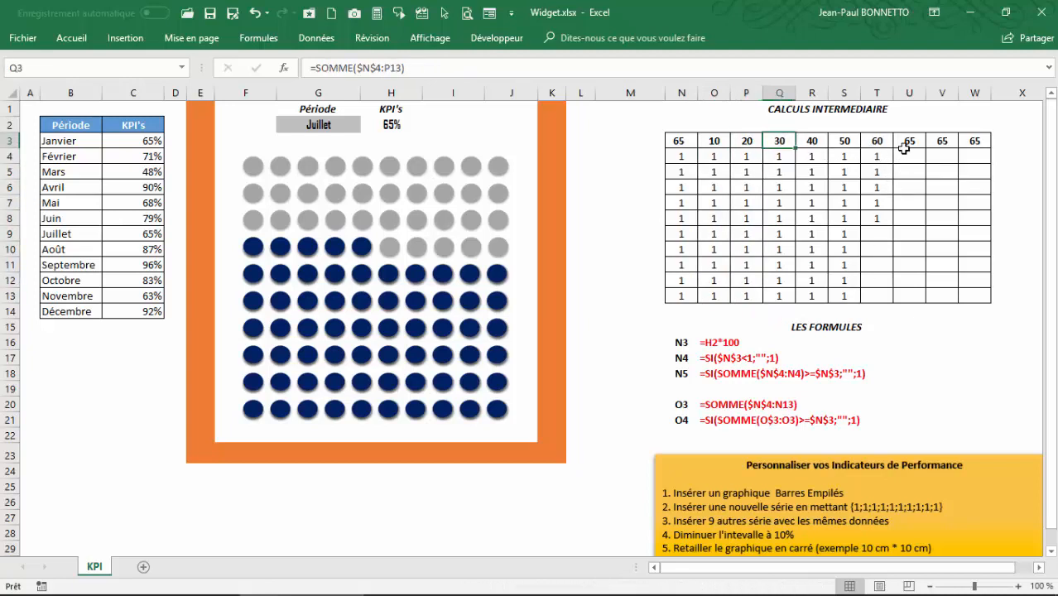
left_click(907, 143)
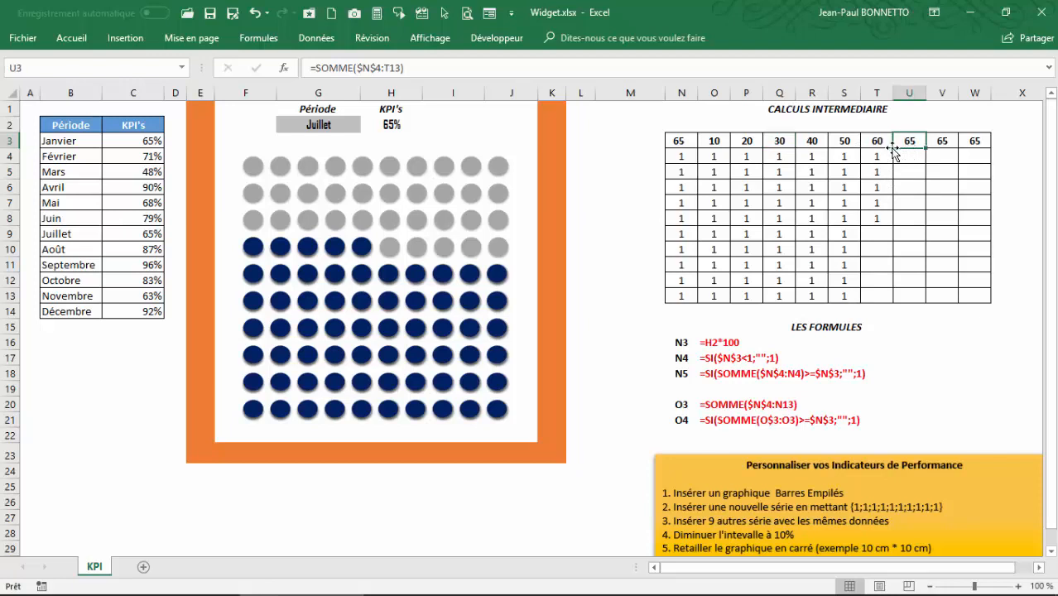
left_click_drag(877, 156, 879, 296)
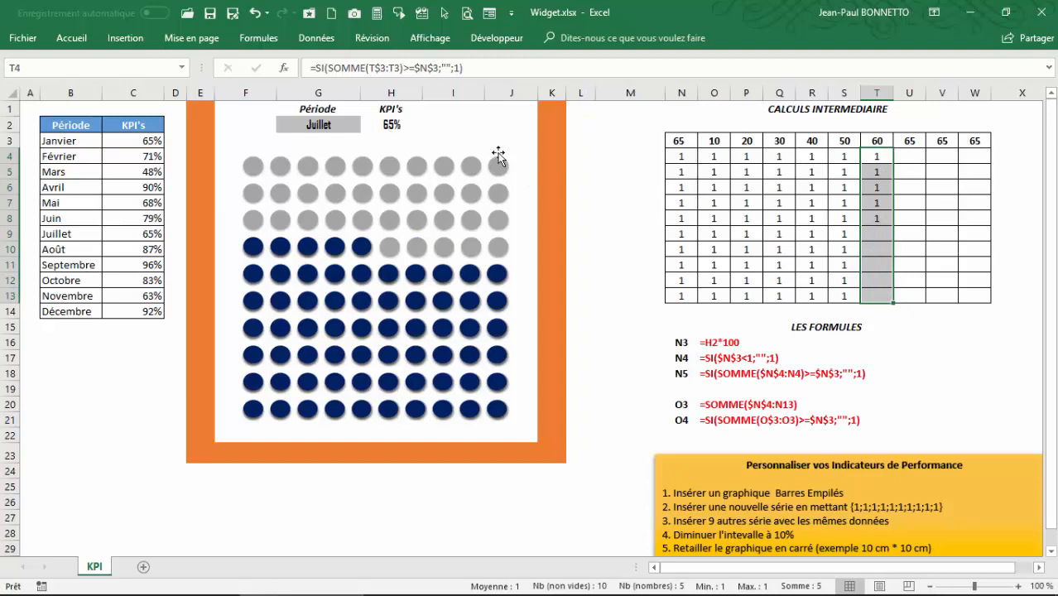
left_click(906, 141)
left_click_drag(681, 140, 975, 141)
left_click_drag(839, 155, 839, 294)
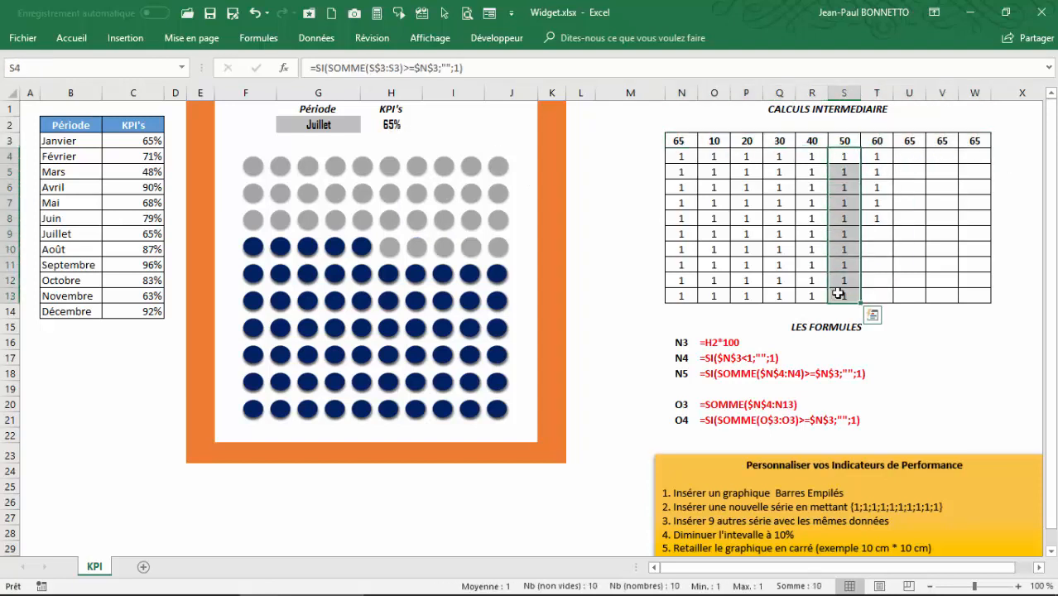
Step: Check the cumulative SOMME formulas across row 3 in P3, Q3, R3, T3, V3 and W3
left_click(746, 141)
left_click(782, 141)
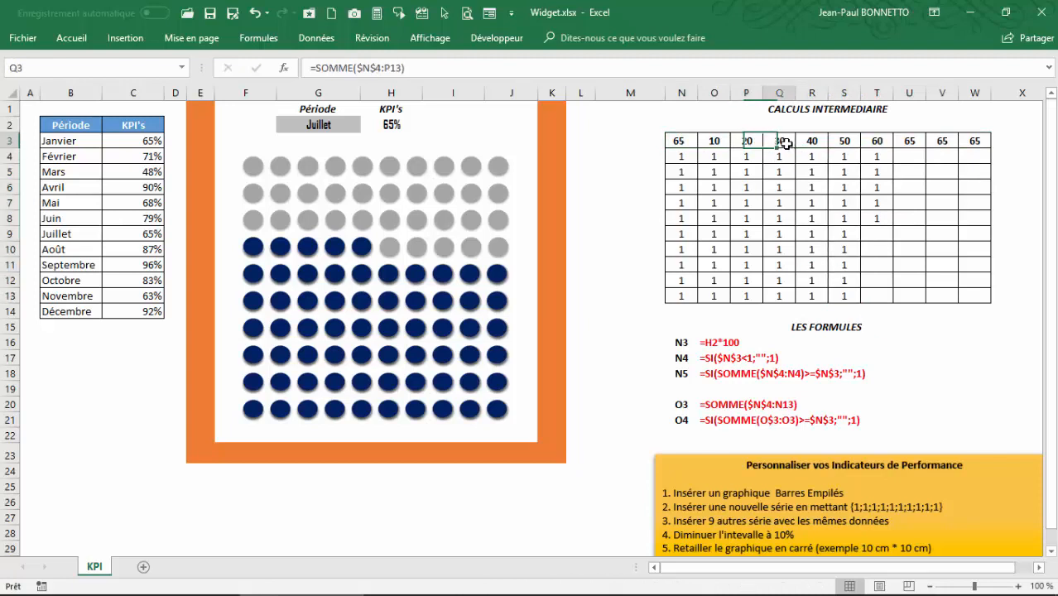
left_click(811, 141)
left_click(874, 141)
left_click(941, 140)
left_click(974, 141)
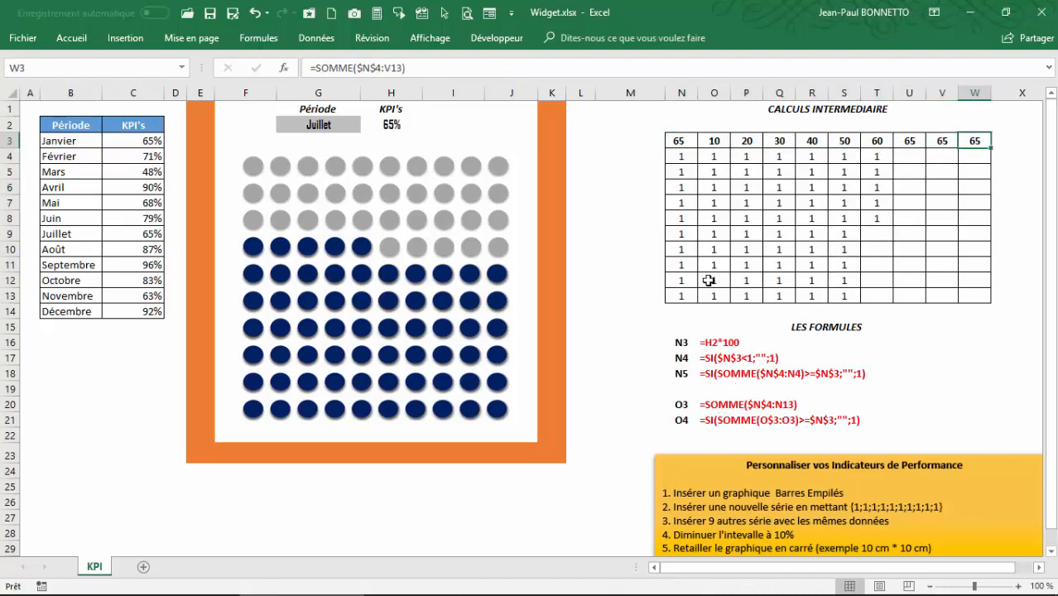
Step: Examine the SI formulas in O4, N5 and T6 and the SI.MULTIPLE formula in H2
left_click(714, 158)
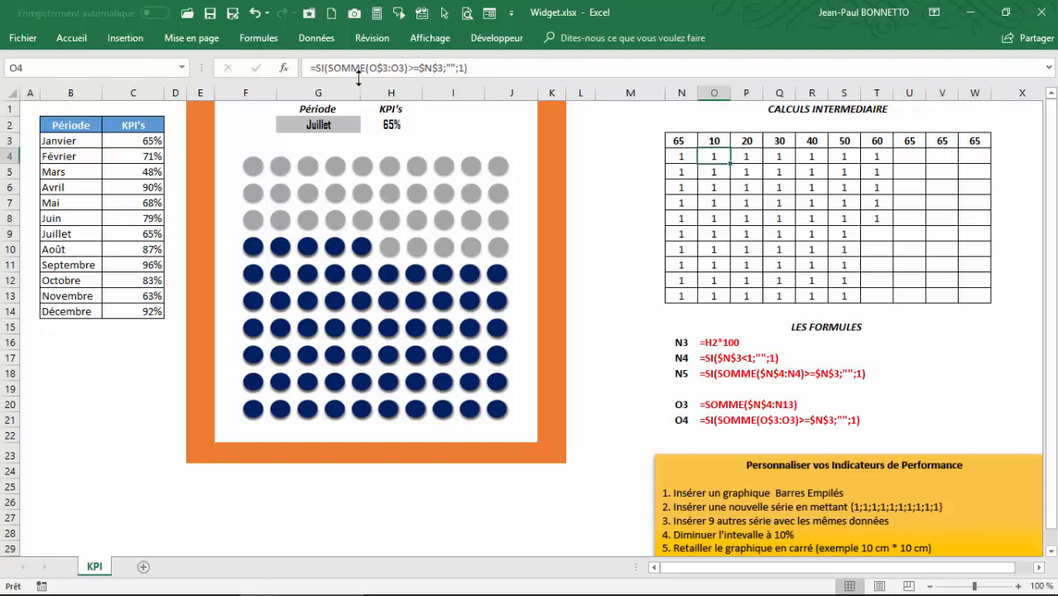
left_click(687, 171)
left_click(713, 156)
left_click(880, 189)
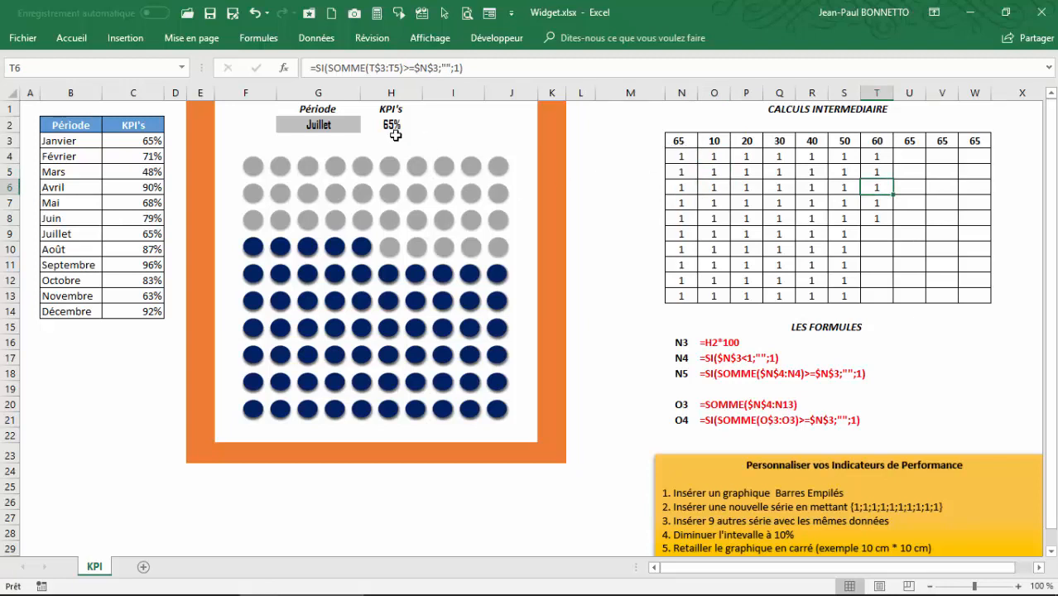
left_click(394, 128)
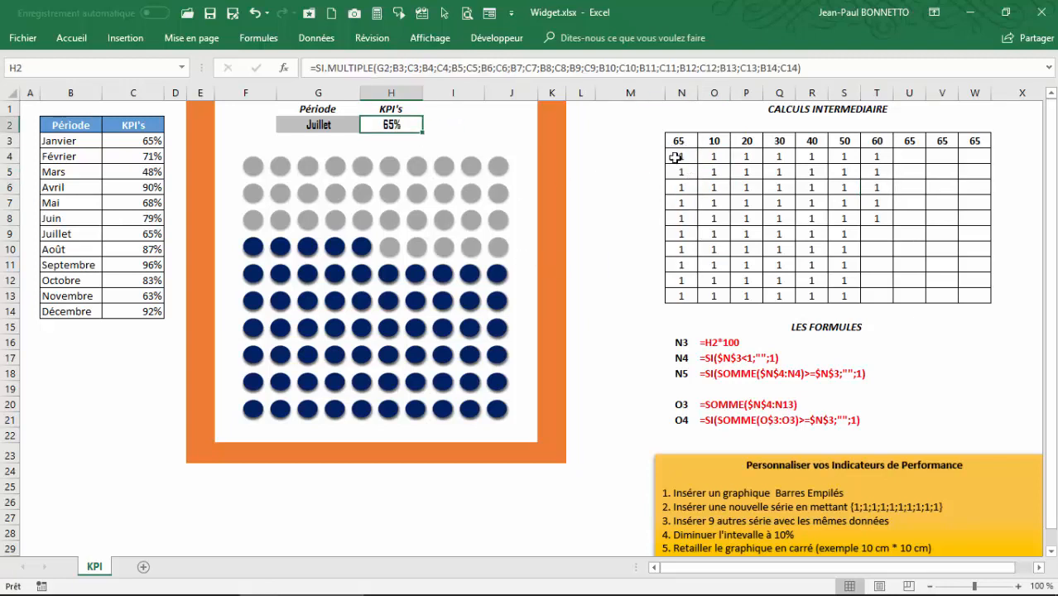
left_click(371, 488)
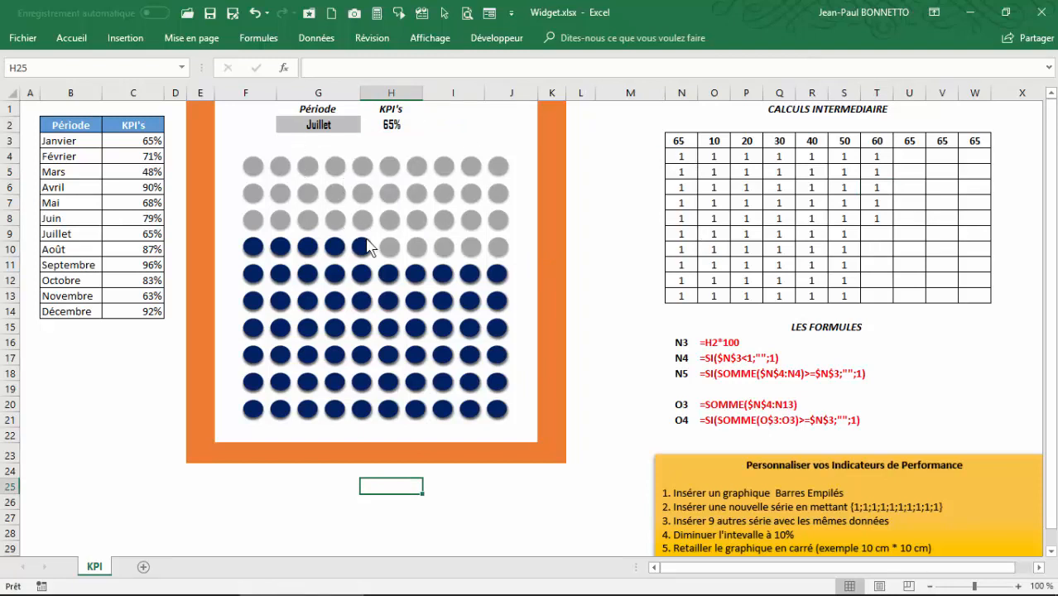
Step: Set the chart period in G2 to Septembre and check the KPI formula in H2
left_click(385, 125)
left_click(349, 122)
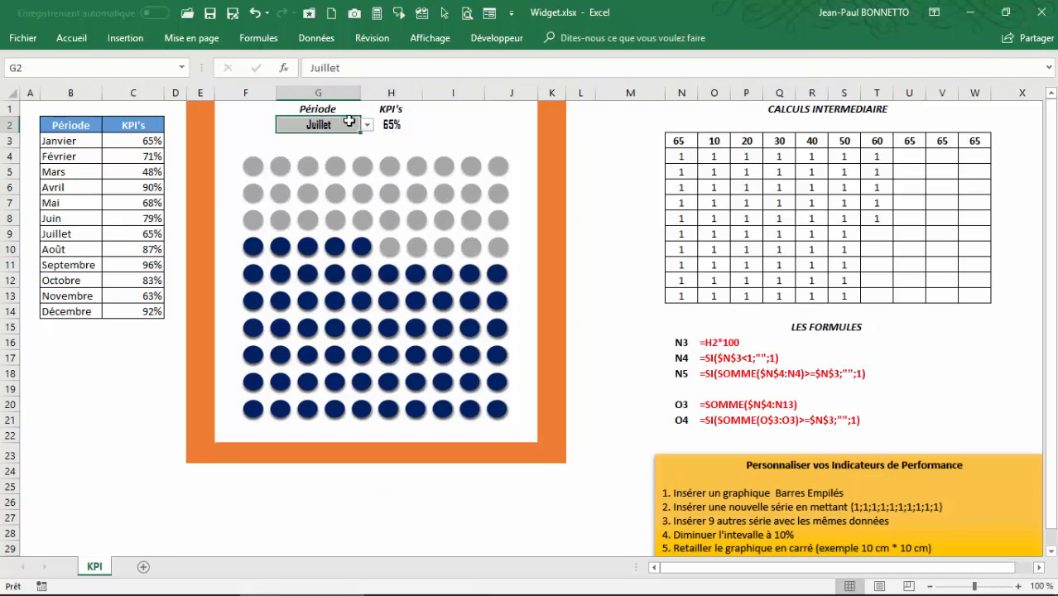
left_click(367, 124)
left_click(302, 180)
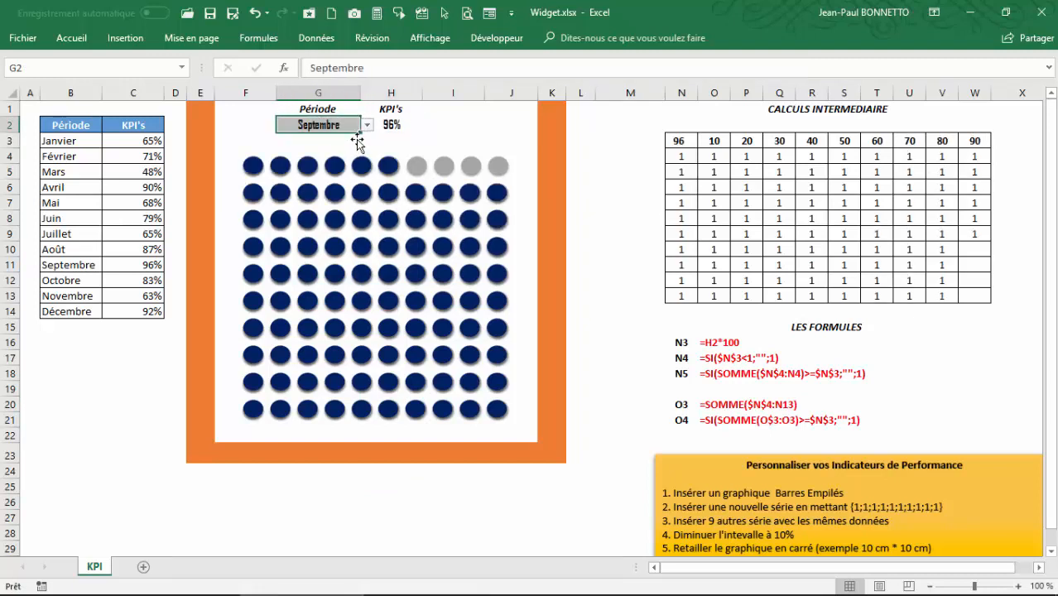
left_click(389, 124)
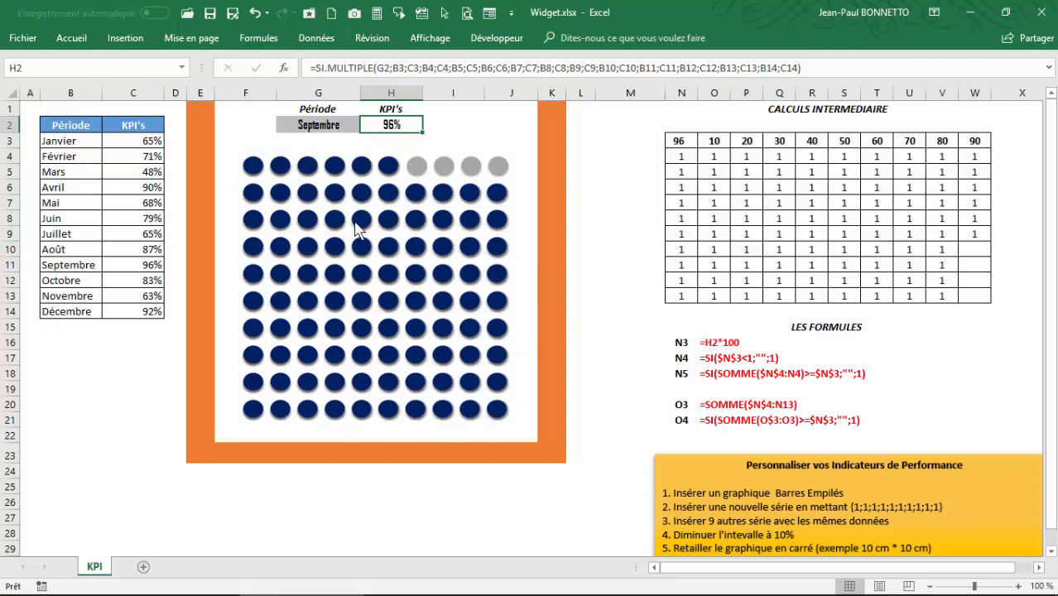
Step: Set the chart period in G2 to Mars
left_click(356, 125)
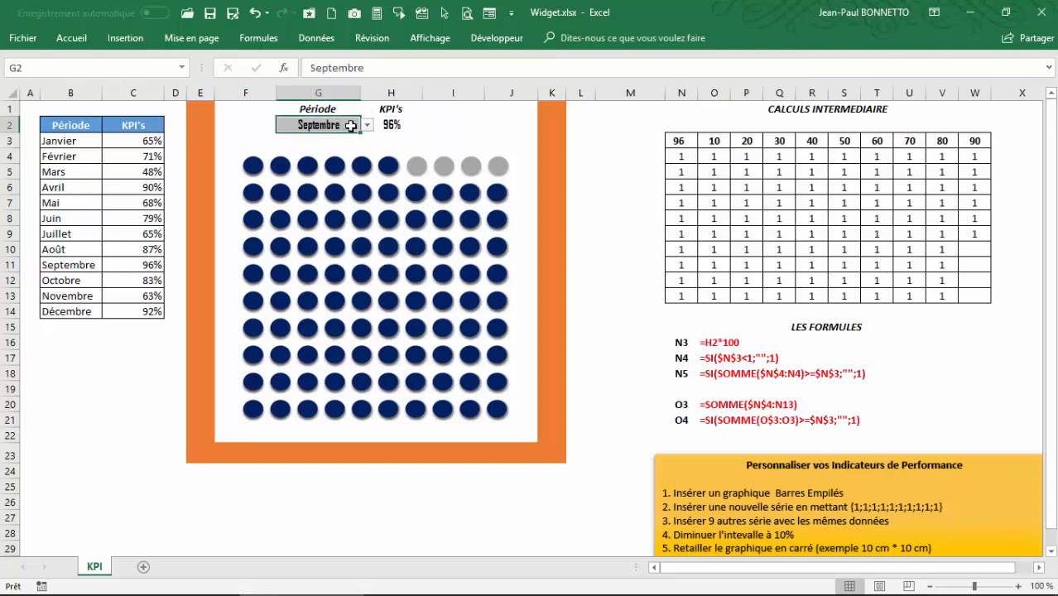
left_click(367, 124)
left_click(365, 142)
left_click(365, 143)
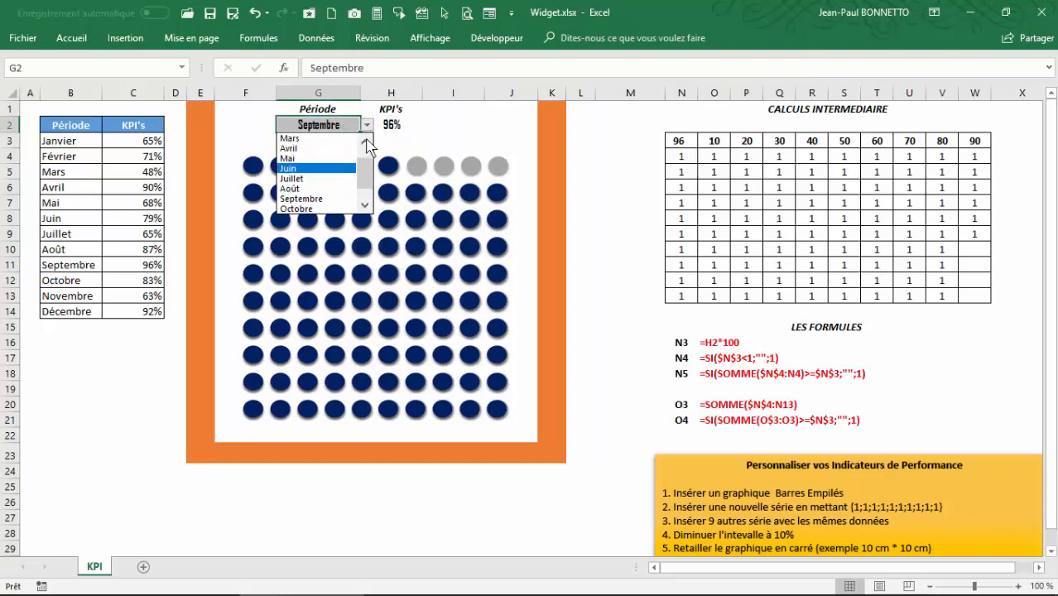
left_click(365, 142)
left_click(321, 149)
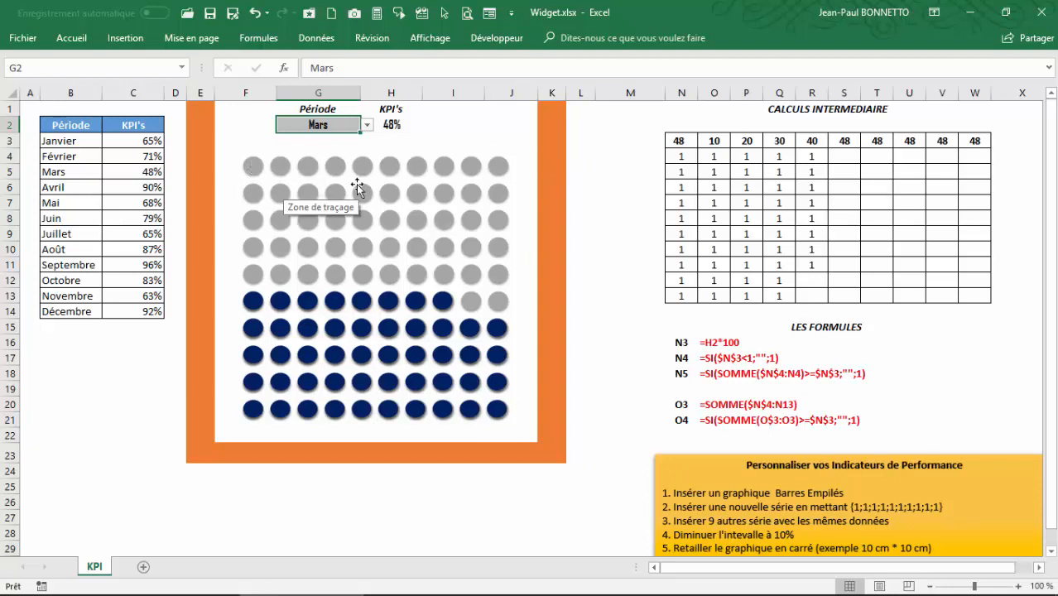
Step: Examine the grouped dot chart and its source range N4:W13, leaving an empty cell selected
left_click(337, 306)
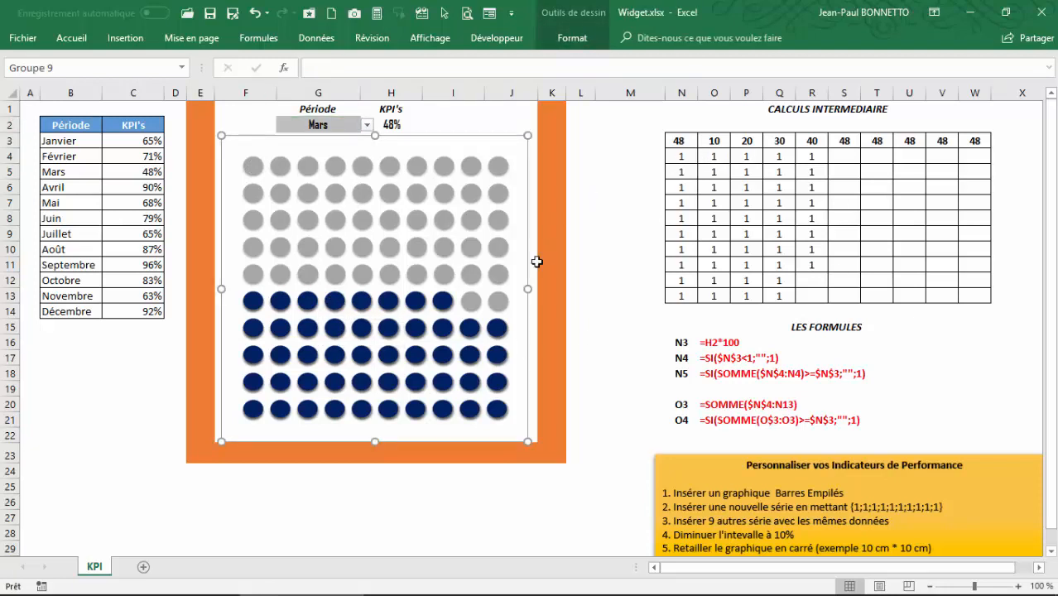
left_click_drag(679, 151, 966, 293)
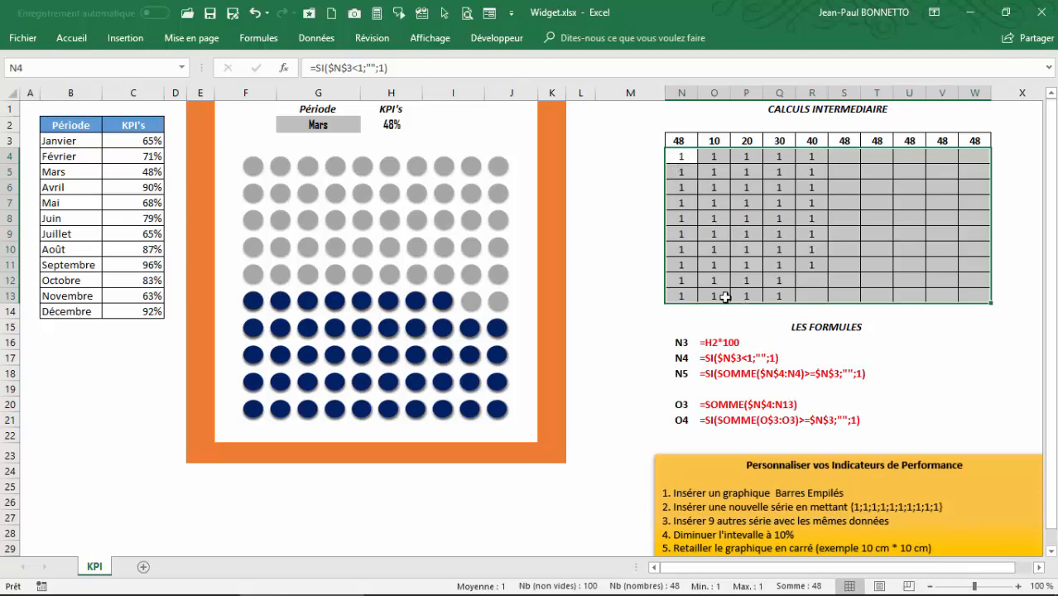
left_click(322, 502)
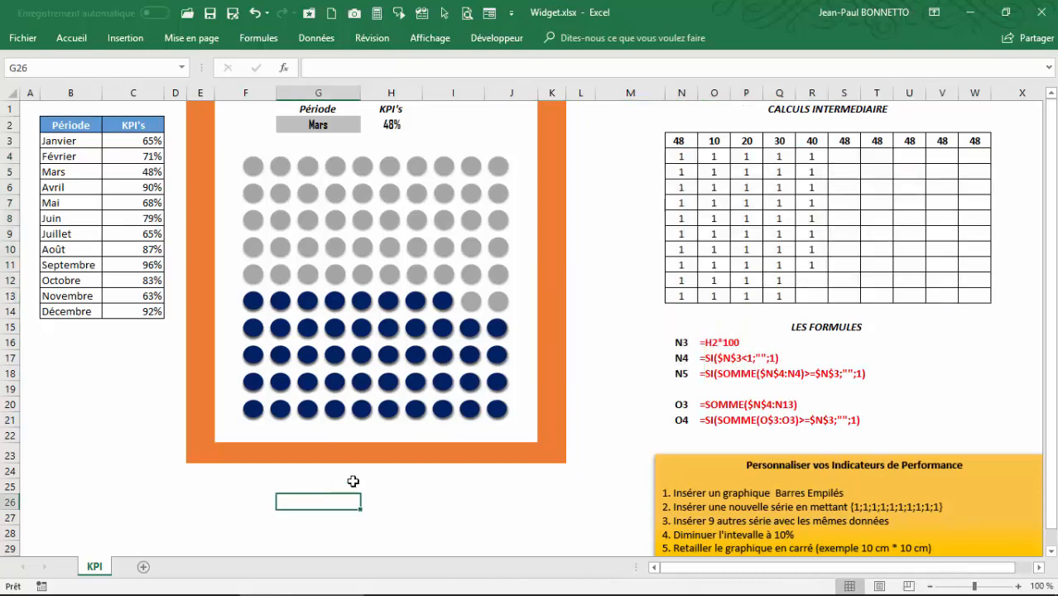
Step: Insert an empty 2D stacked bar chart and place it below the existing dot chart, from about row 26 to row 40
scroll(338, 458, "down", 4)
scroll(338, 459, "down", 1)
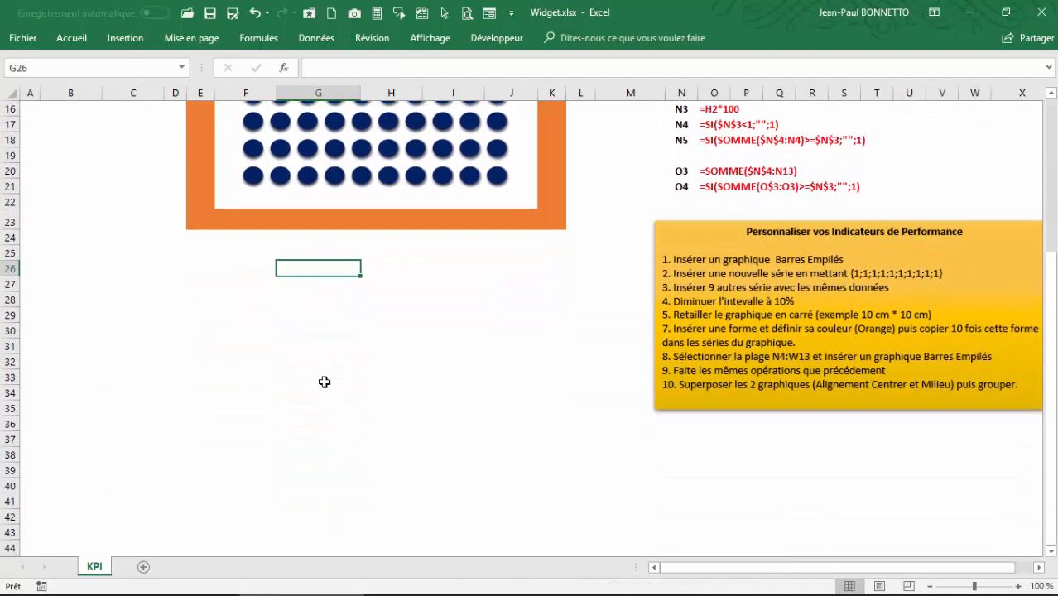
left_click(304, 363)
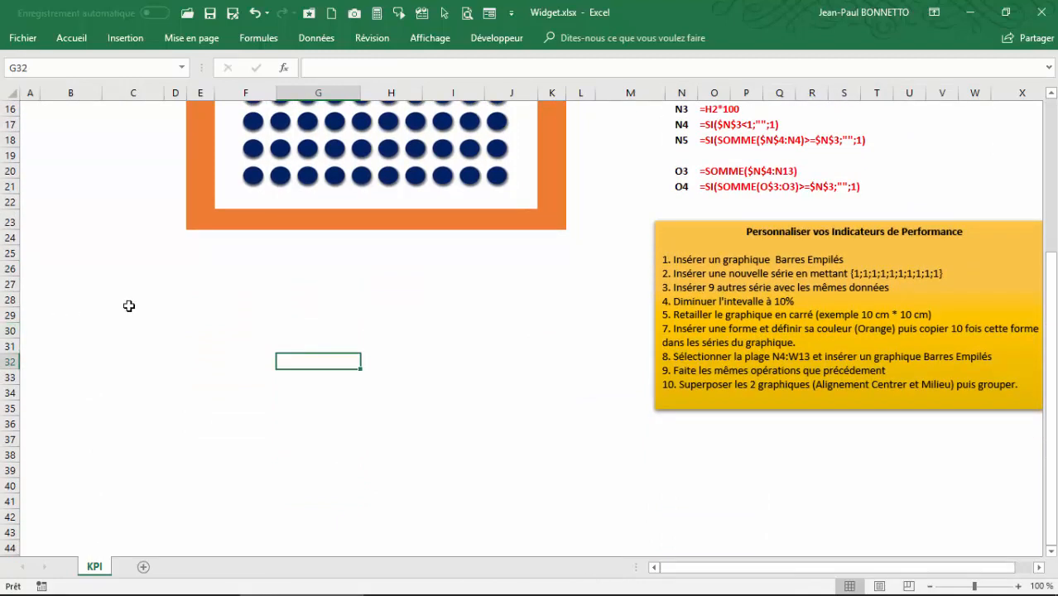
left_click(241, 332)
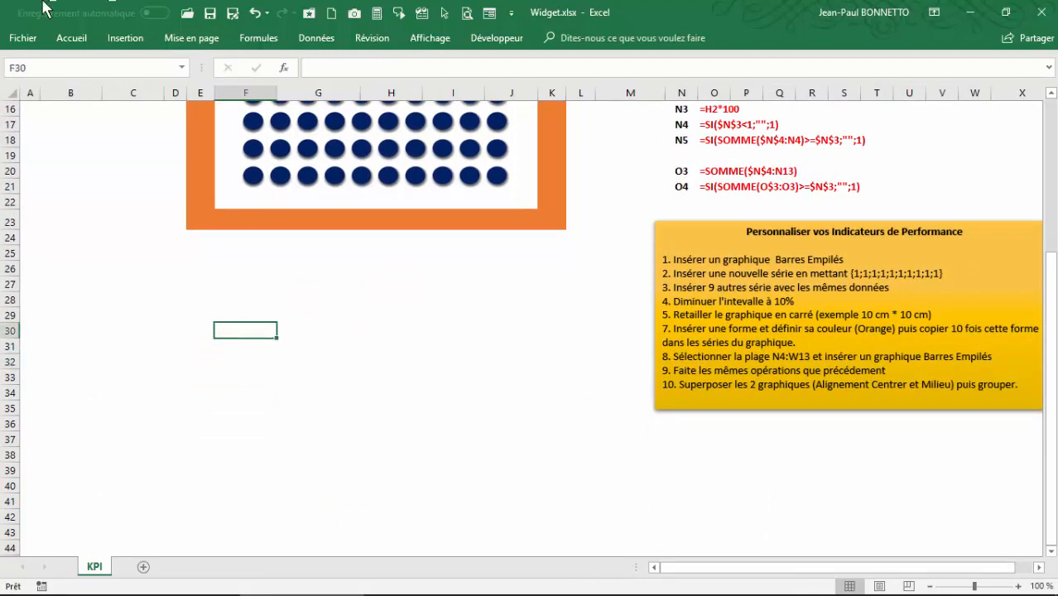
left_click(120, 38)
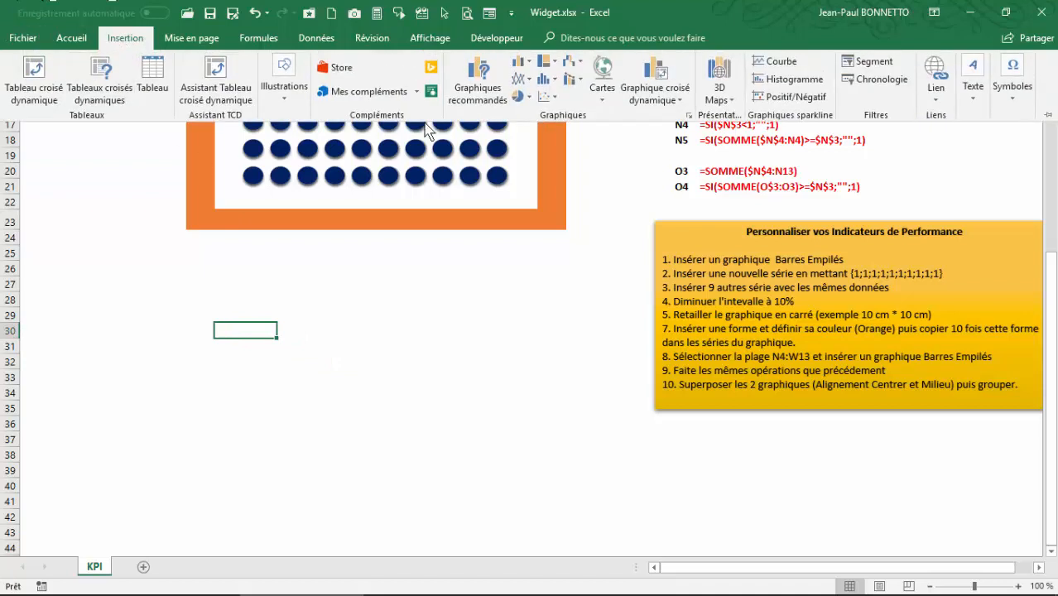
left_click(523, 65)
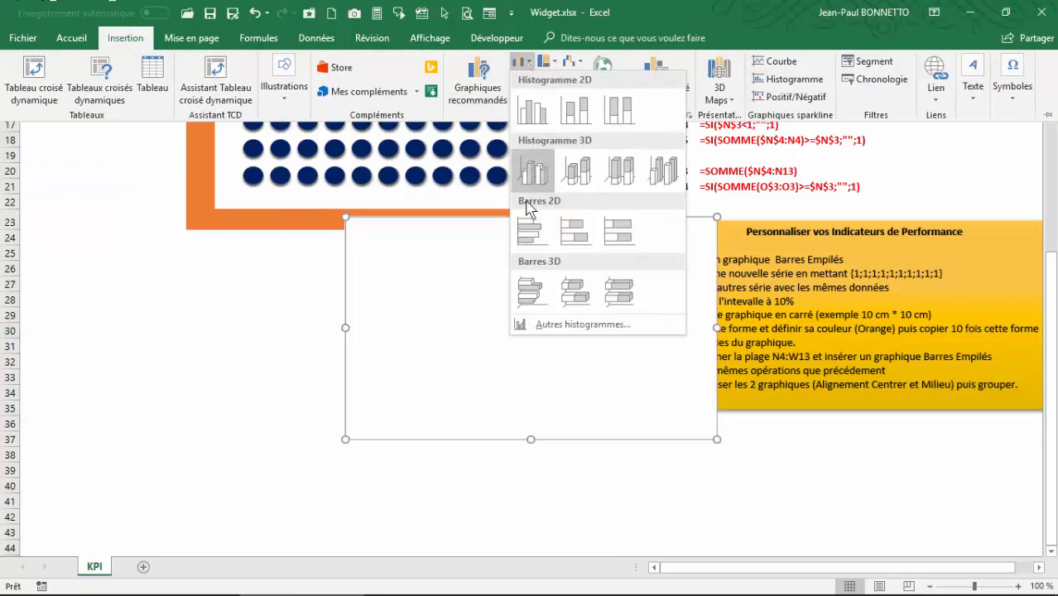
left_click(578, 235)
mouse_move(571, 225)
left_mouse_down()
mouse_move(405, 269)
mouse_move(420, 265)
left_mouse_up()
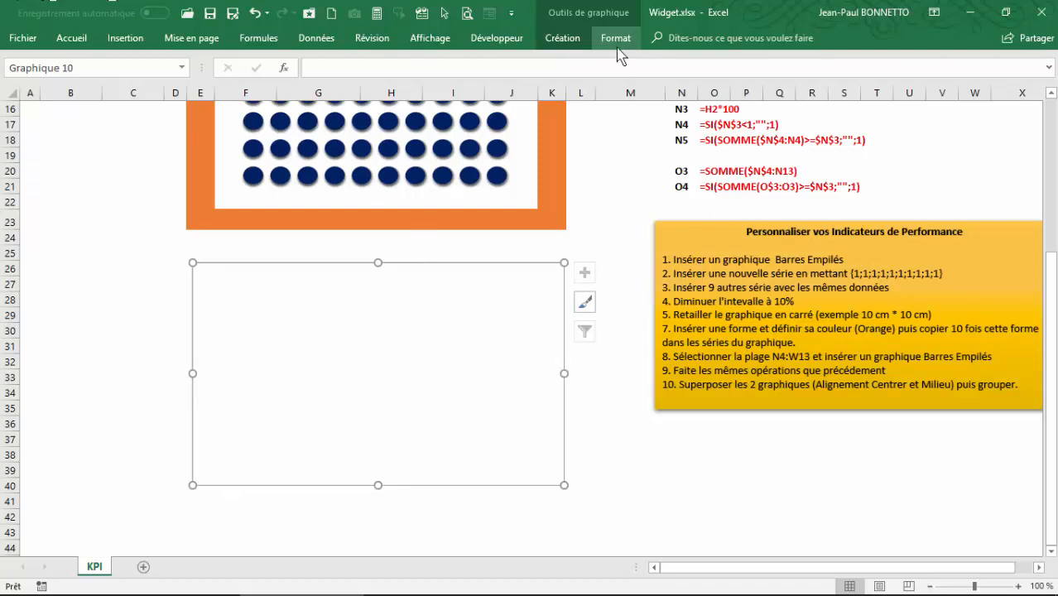
Step: Add a first data series to the new chart with the values ={1;1;1;1;1;1;1;1;1;1}
left_click(571, 41)
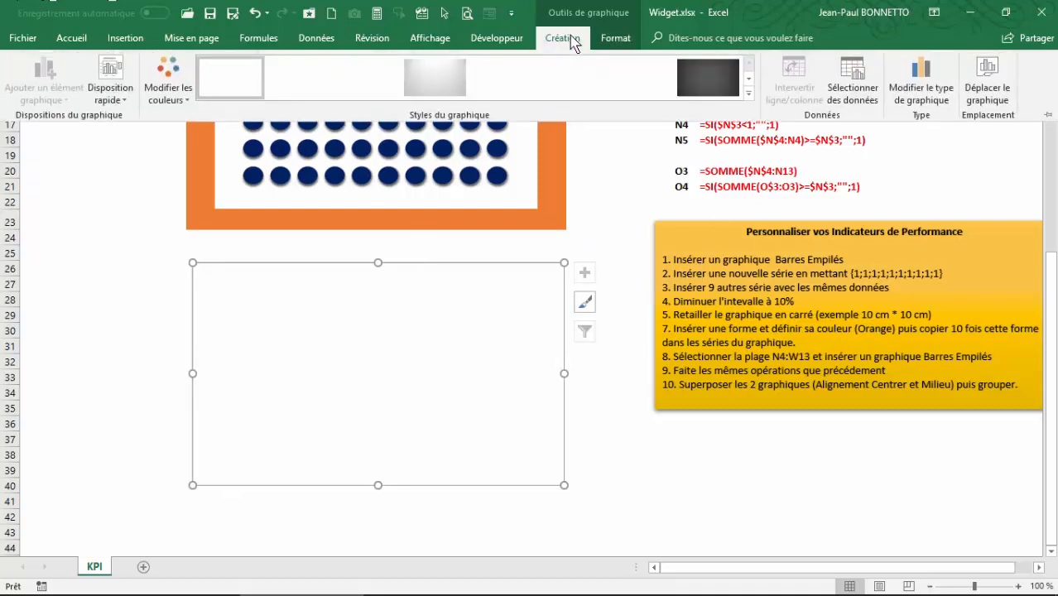
left_click(828, 91)
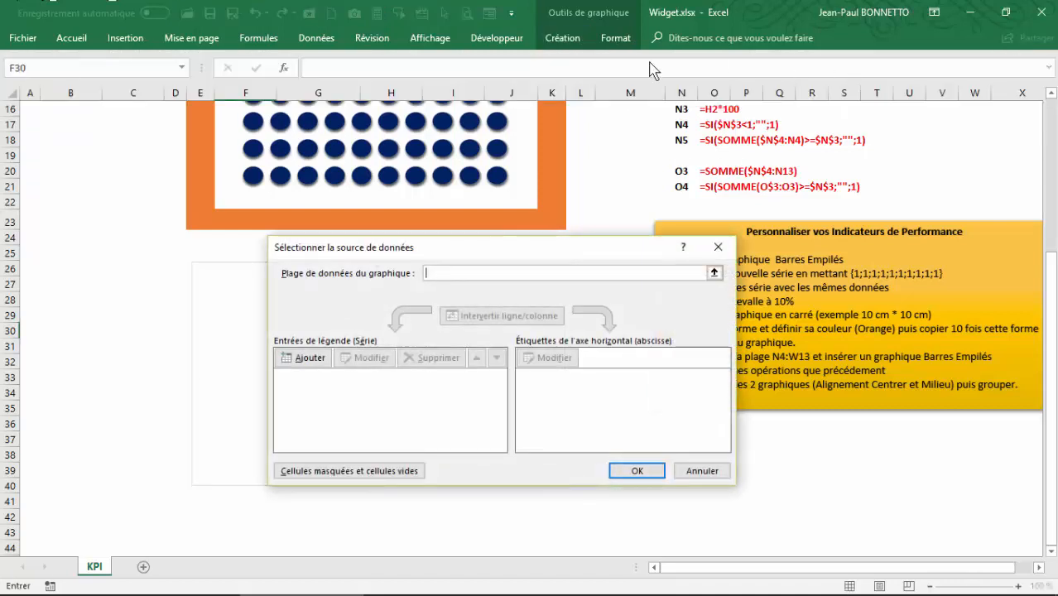
left_click(303, 357)
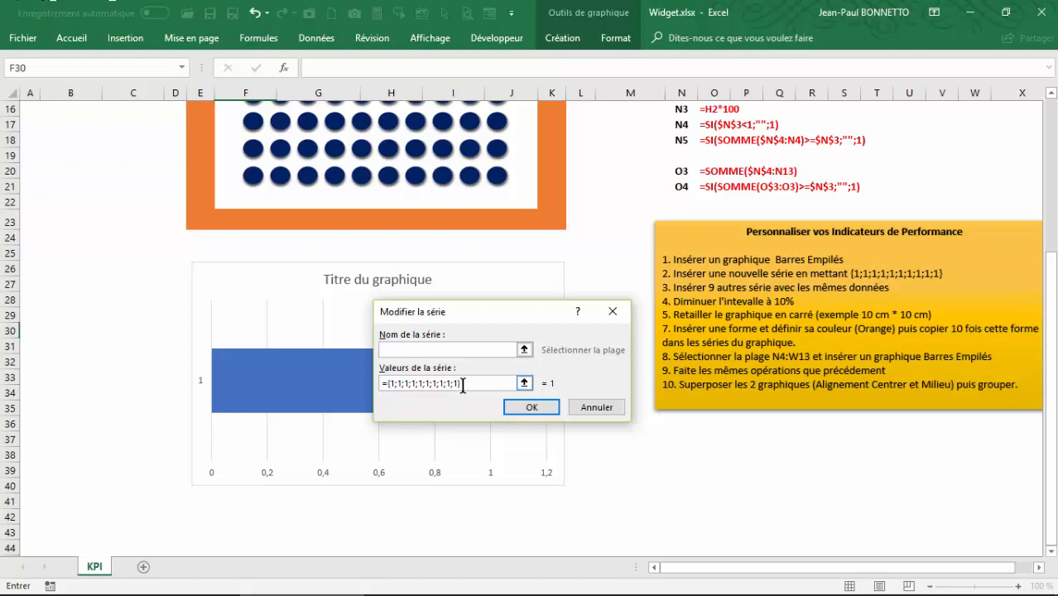
left_click_drag(462, 385, 388, 385)
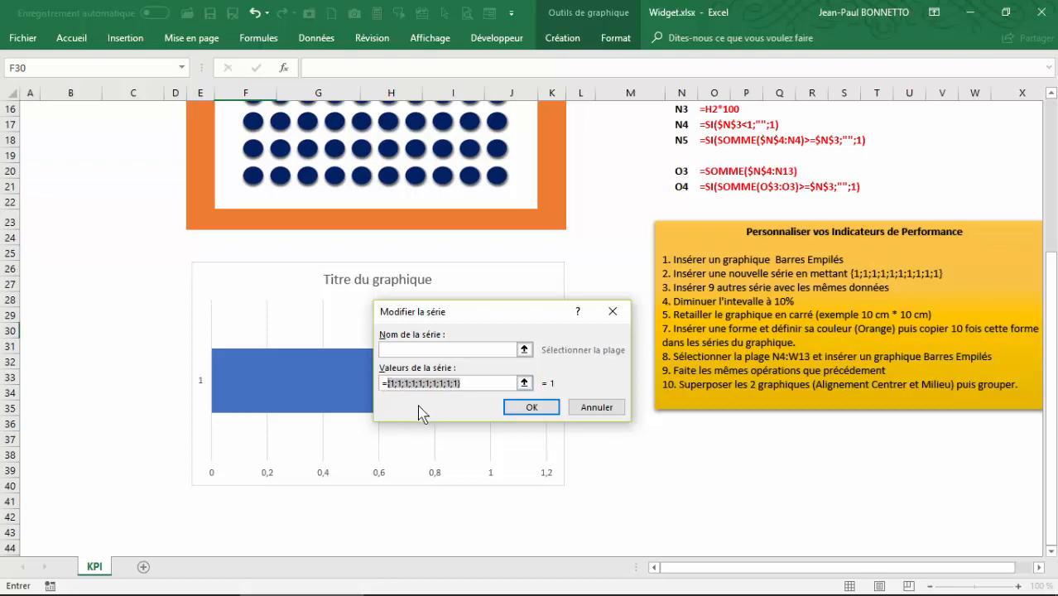
left_click(532, 407)
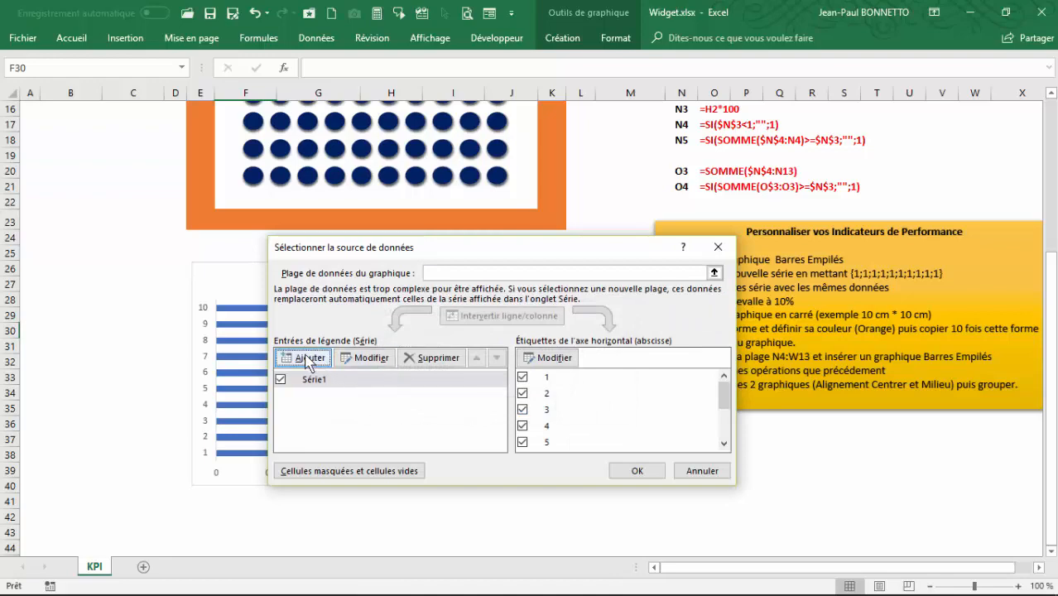
Step: Add the second and third series to the chart, each with the values ={1;1;1;1;1;1;1;1;1;1}
left_click_drag(490, 249, 459, 226)
left_click(280, 330)
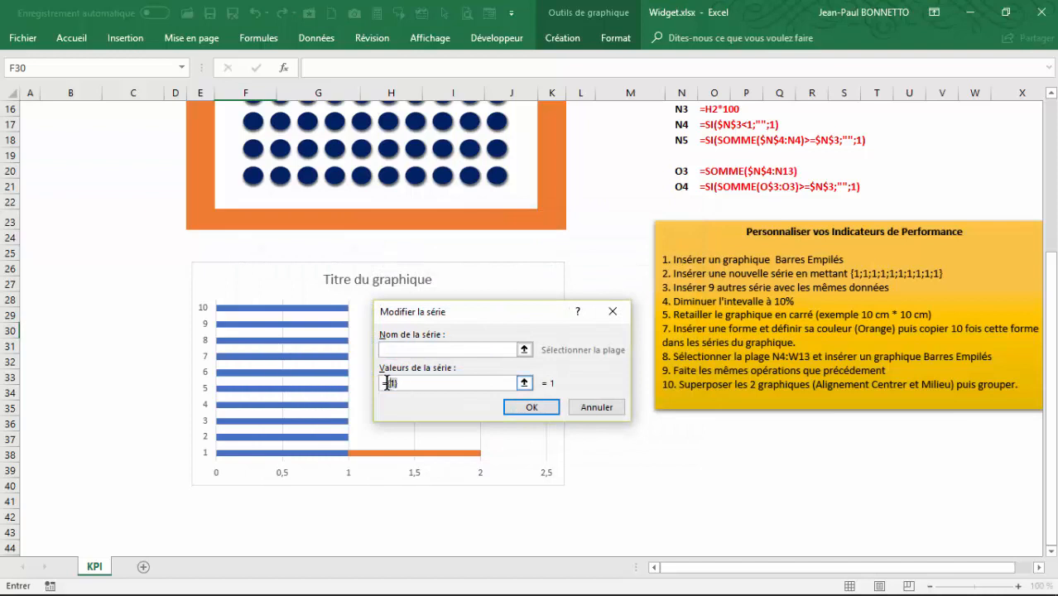
type("{1;1;1;1;1;1;1;1;1;1}")
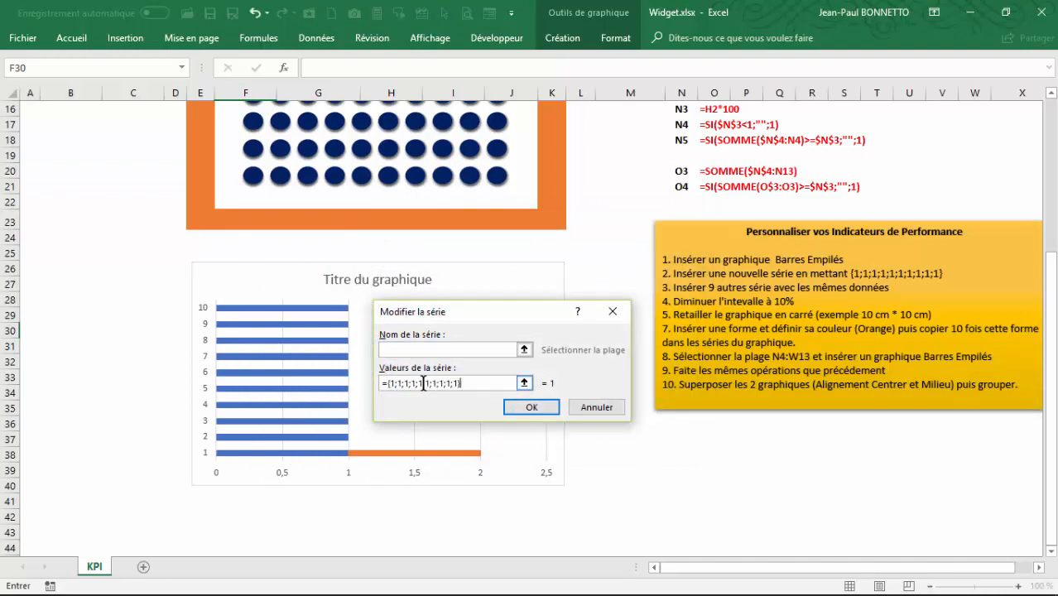
left_click(531, 407)
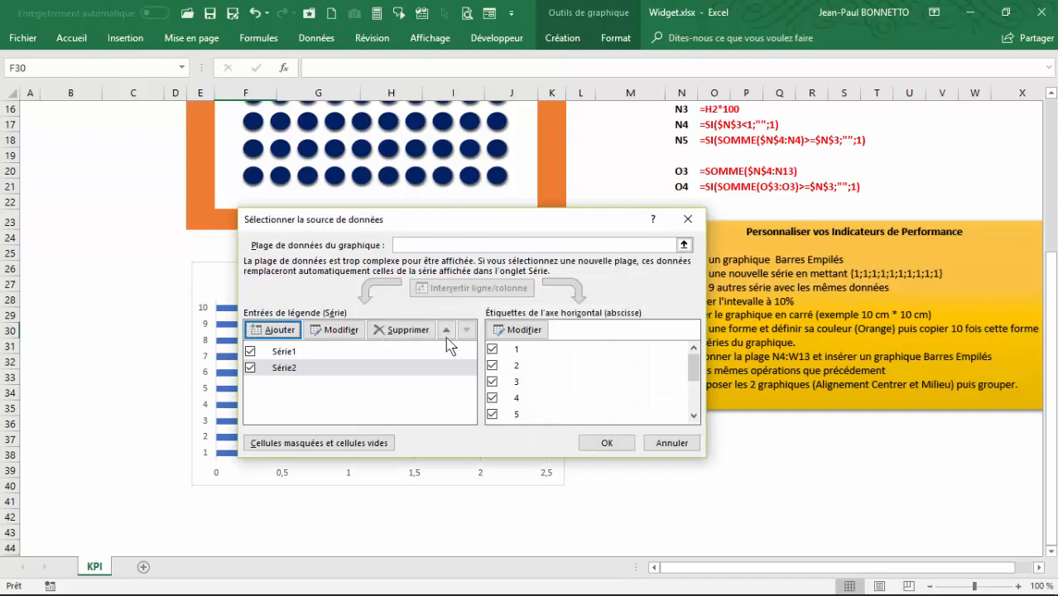
left_click(278, 330)
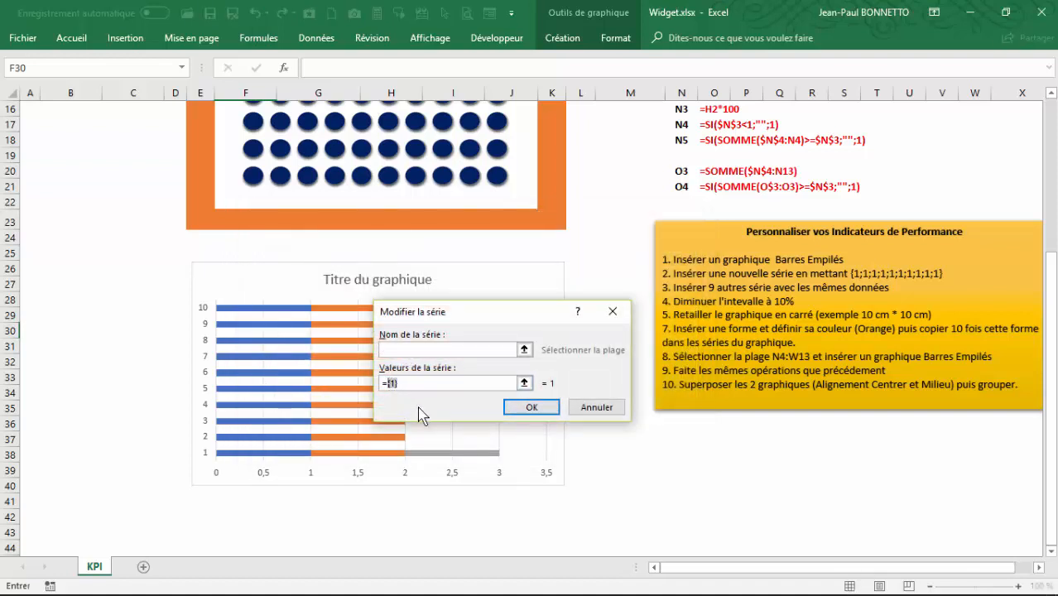
type("{1;1;1;1;1;1;1;1;1;1}")
left_click(532, 407)
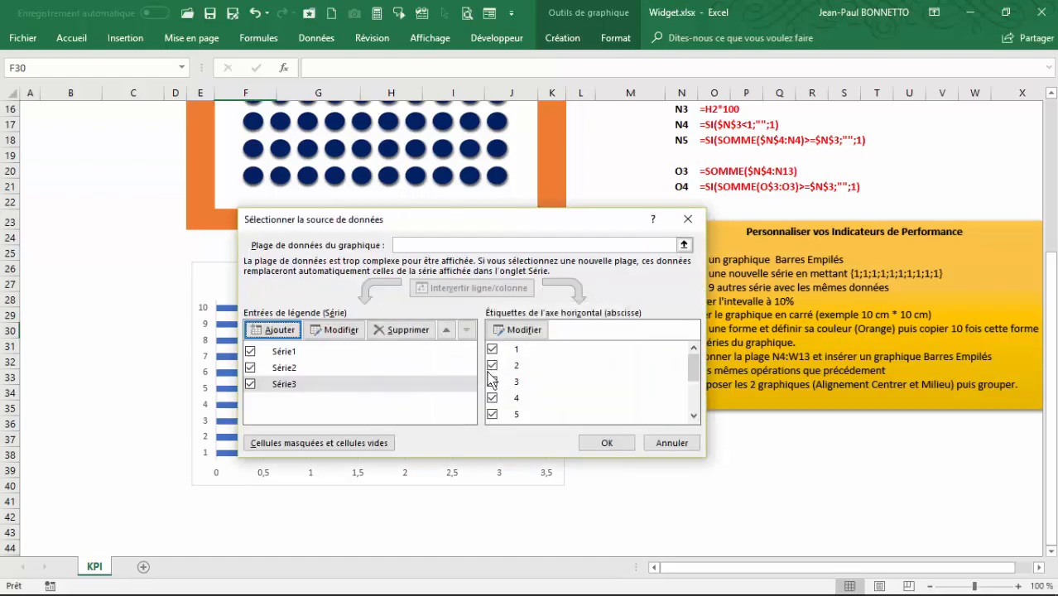
Step: Add the fourth and fifth series to the chart, each with the values ={1;1;1;1;1;1;1;1;1;1}
left_click(280, 330)
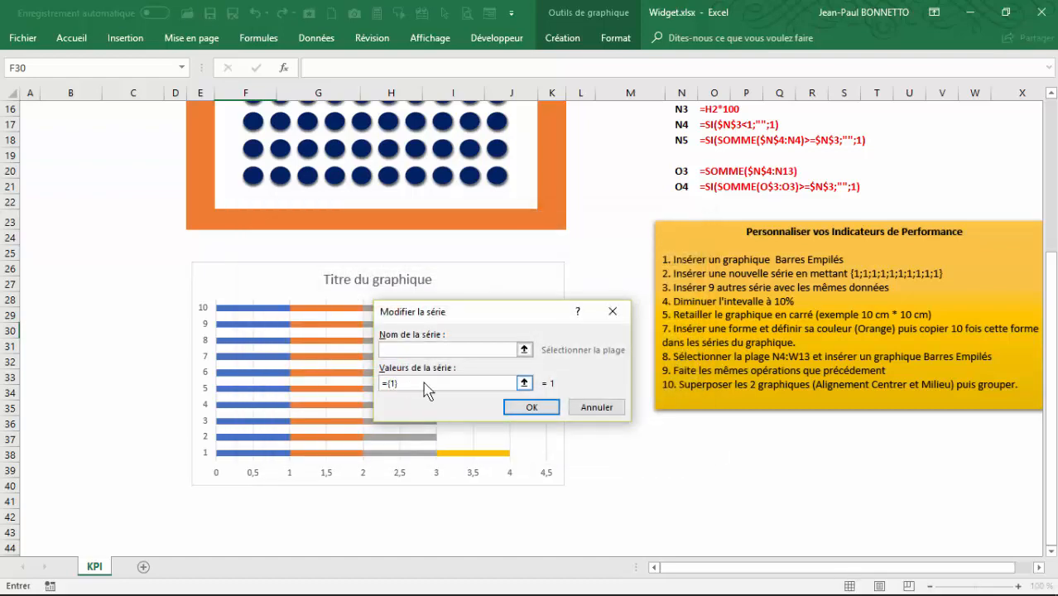
left_click_drag(399, 383, 388, 387)
type("{1;1;1;1;1;1;1;1;1;1}")
left_click(532, 406)
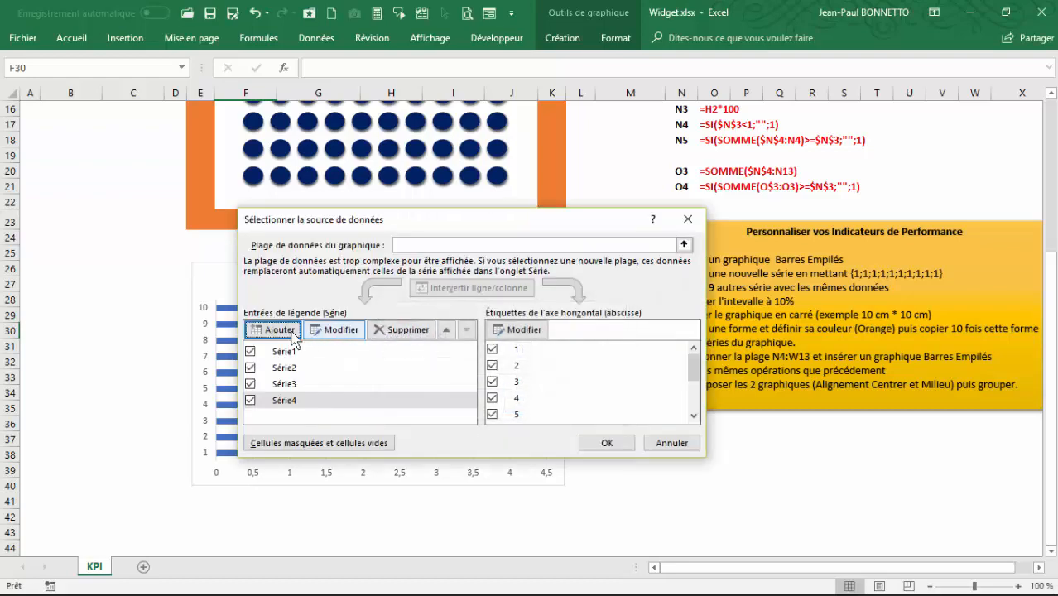
left_click(280, 330)
left_click_drag(401, 384, 390, 389)
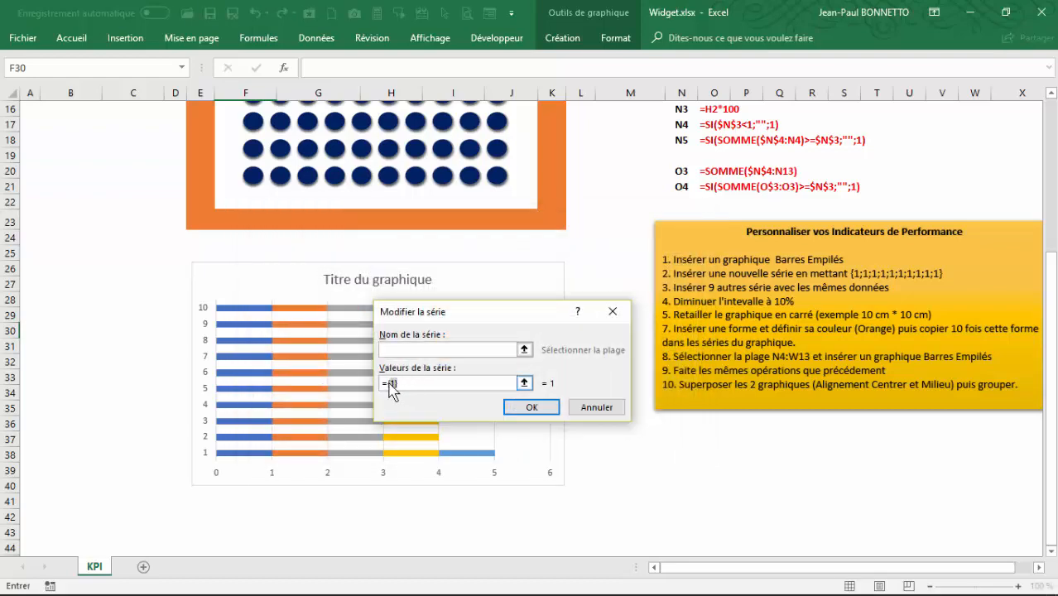
type("{1;1;1;1;1;1;1;1;1;1}")
left_click(532, 406)
Step: Add the sixth and seventh series to the chart, each with the values ={1;1;1;1;1;1;1;1;1;1}
left_click(280, 329)
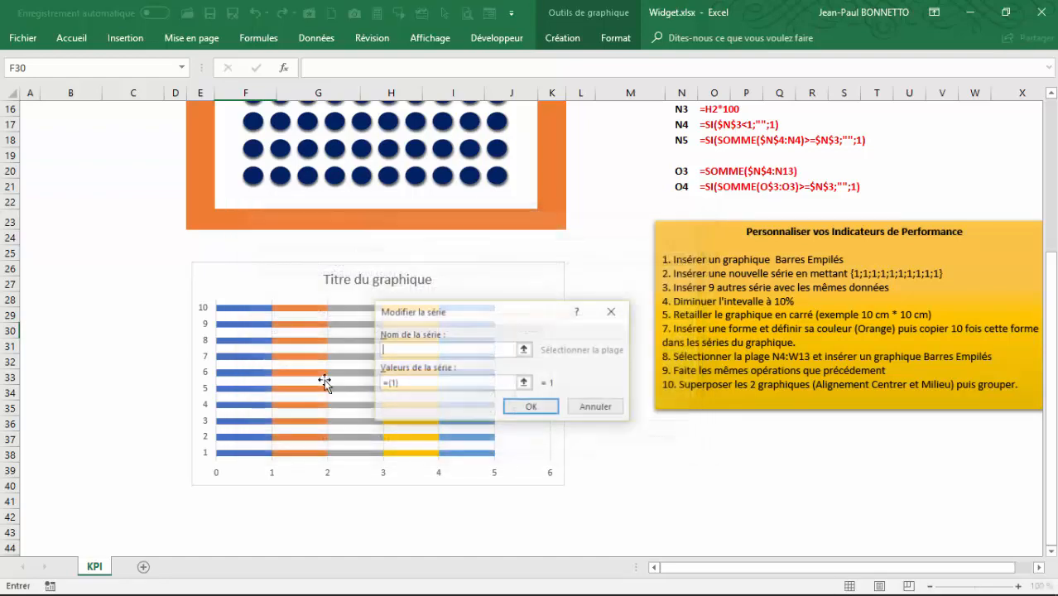
left_click_drag(413, 383, 390, 389)
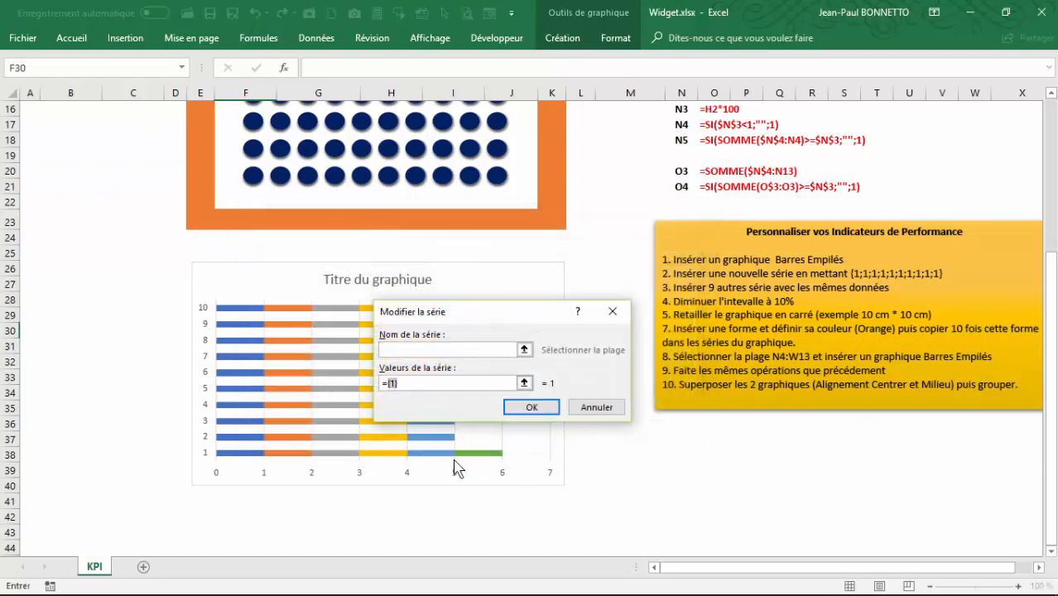
type("{1;1;1;1;1;1;1;1;1;1}")
left_click(532, 407)
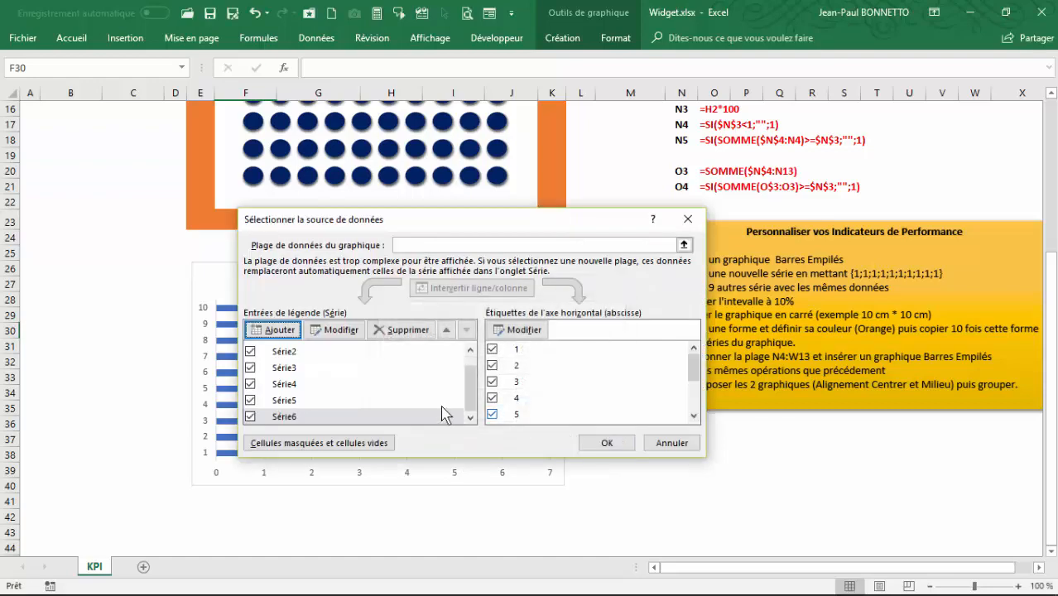
left_click(280, 329)
left_click_drag(413, 384, 391, 389)
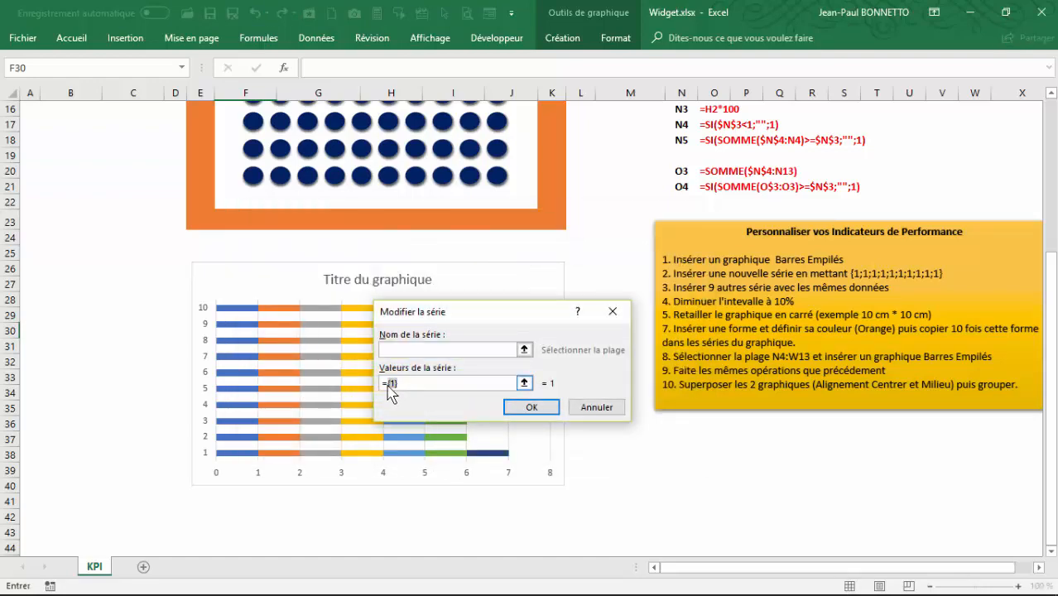
type("{1;1;1;1;1;1;1;1;1;1}")
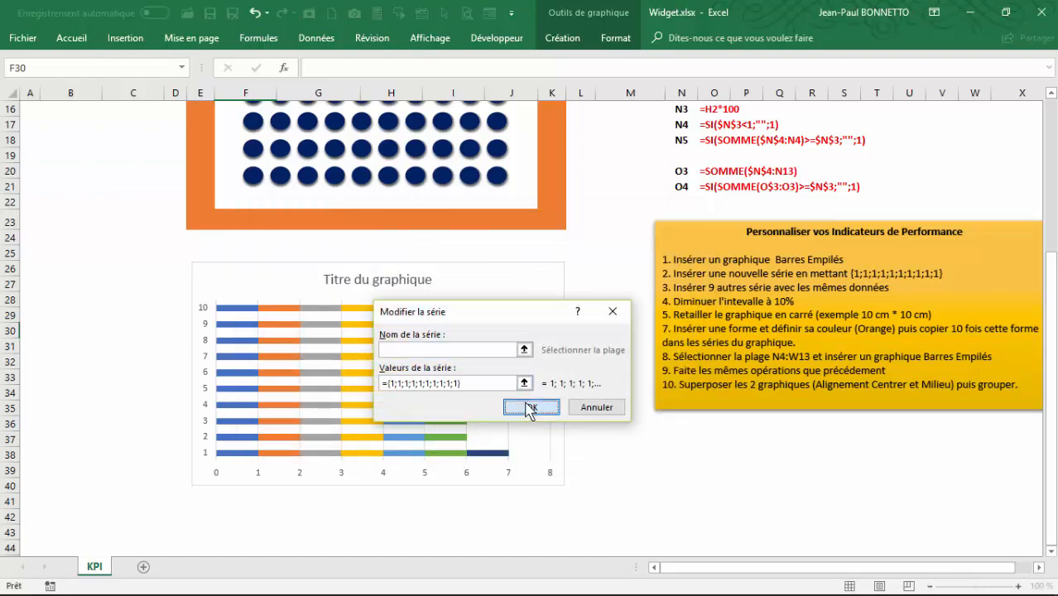
left_click(533, 406)
Step: Add the eighth and ninth series to the chart, each with the values ={1;1;1;1;1;1;1;1;1;1}
left_click(280, 329)
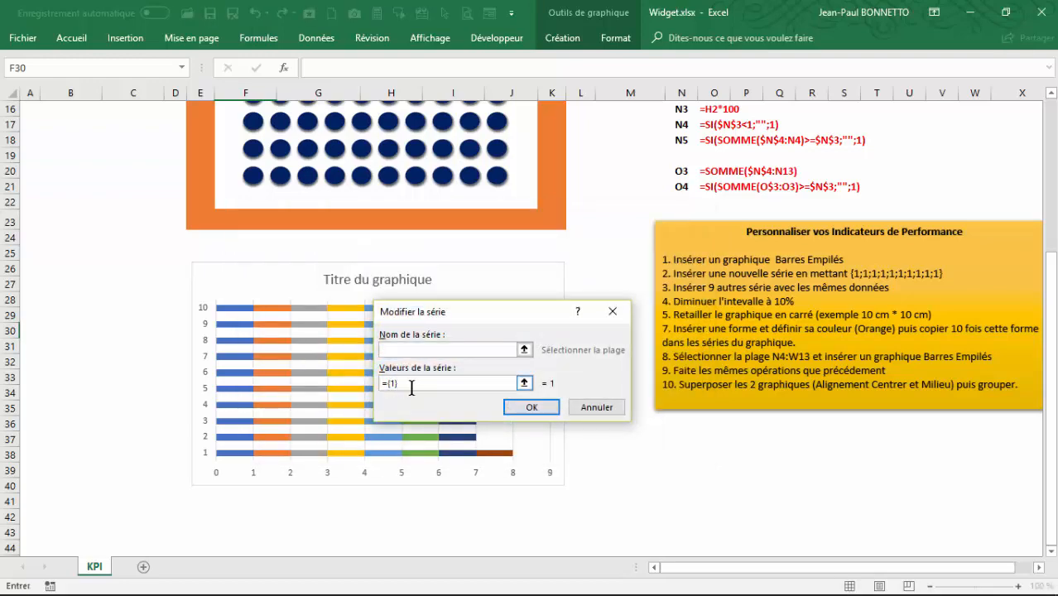
left_click_drag(413, 383, 391, 389)
type("{1;1;1;1;1;1;1;1;1;1}")
left_click(530, 406)
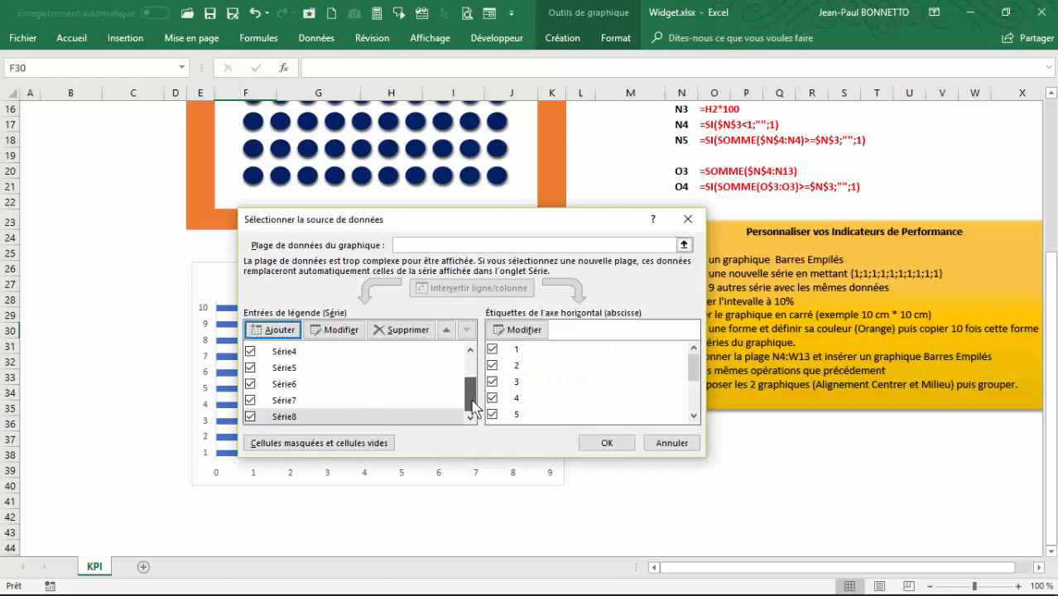
left_click(280, 330)
left_click(419, 385)
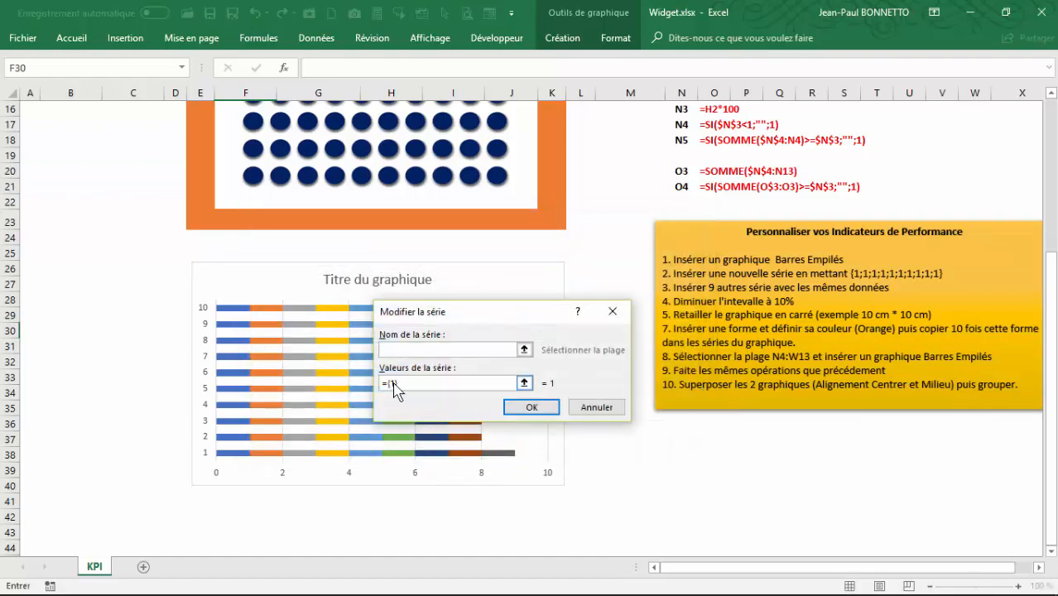
type("{1;1;1;1;1;1;1;1;1;1}")
left_click(532, 407)
Step: Add the tenth series with the values ={1;1;1;1;1;1;1;1;1;1} and apply the chart's data source
left_click(273, 329)
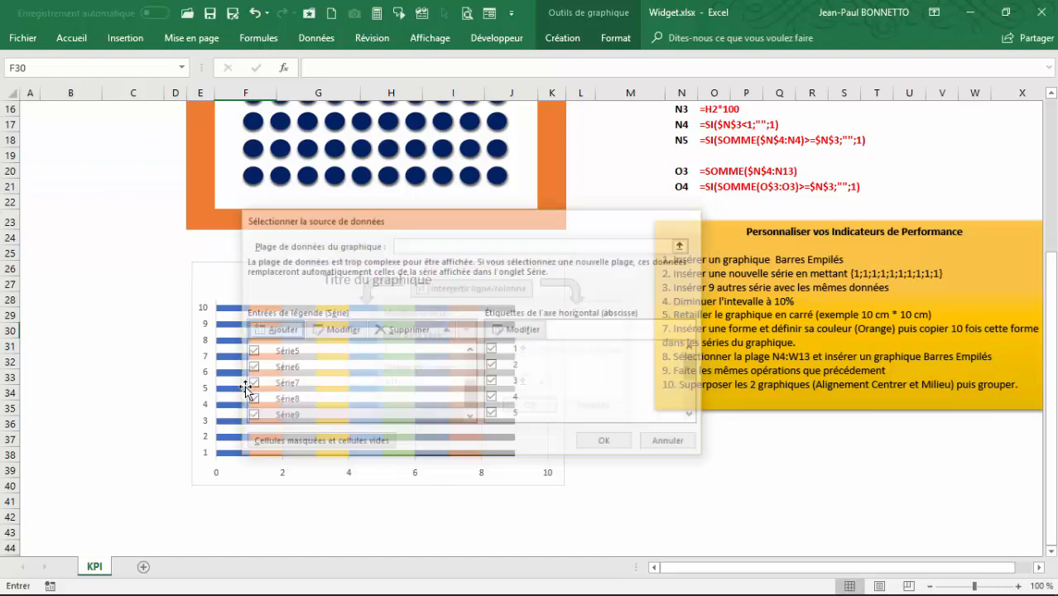
left_click(407, 383)
left_click_drag(407, 382, 387, 383)
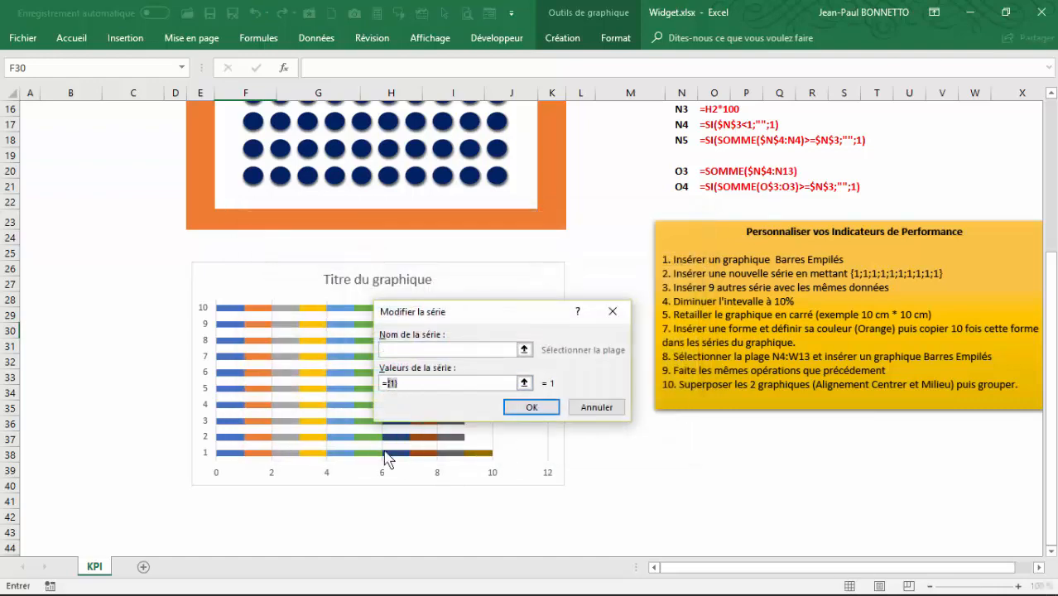
type("{1;1;1;1;1;1;1;1;1;1}")
left_click(531, 406)
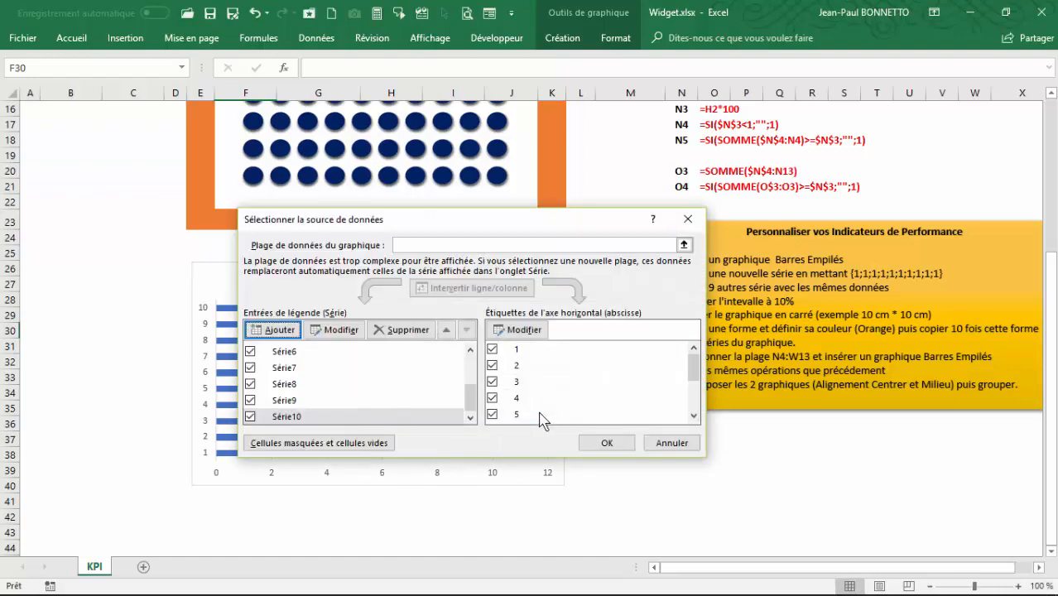
left_click(590, 445)
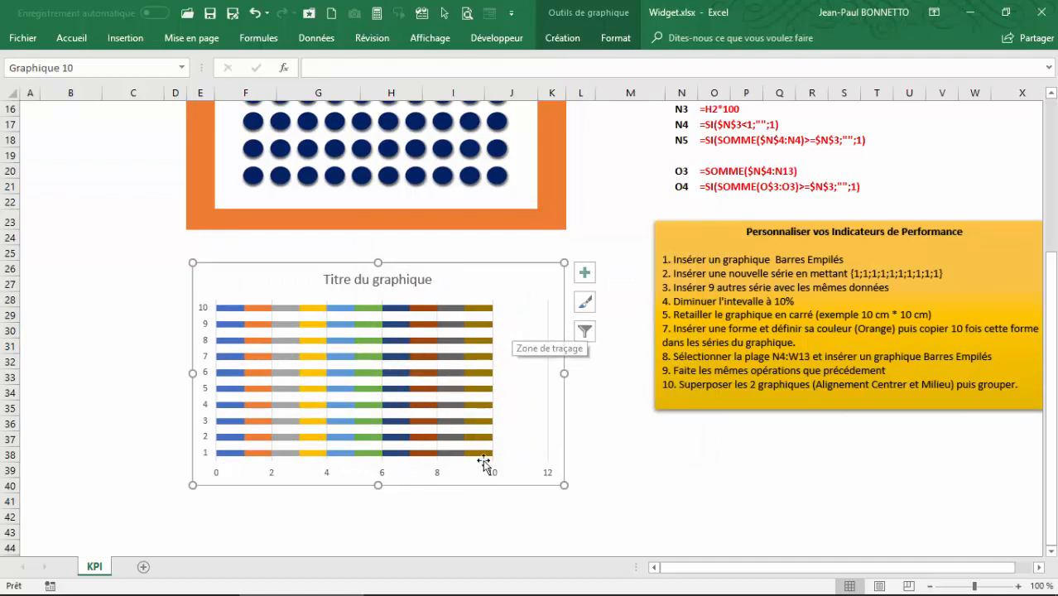
Step: Set the new chart's horizontal axis maximum to 10 and the series gap width to 10%
double_click(379, 473)
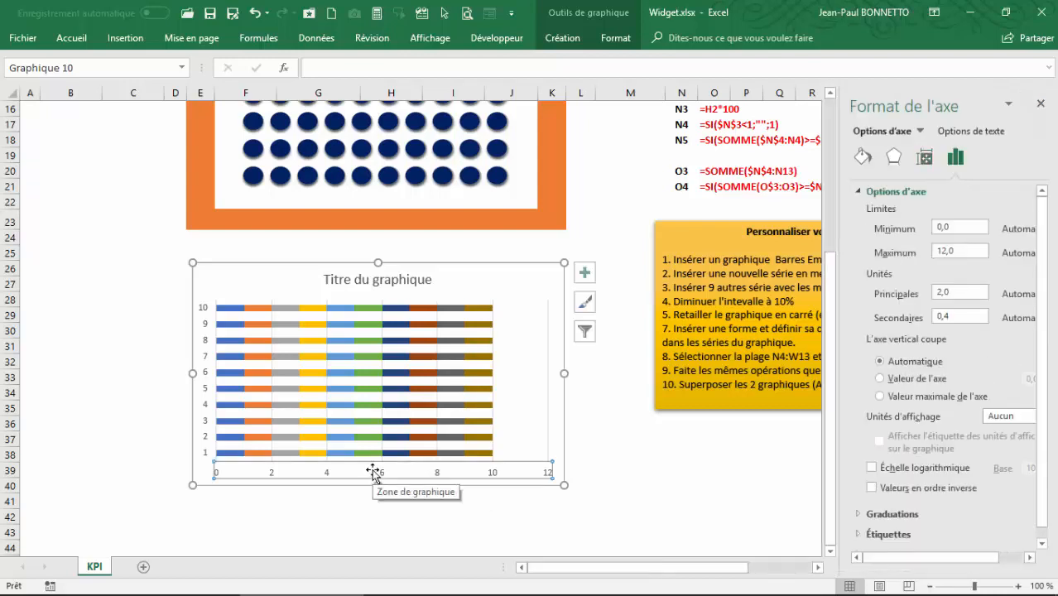
double_click(943, 251)
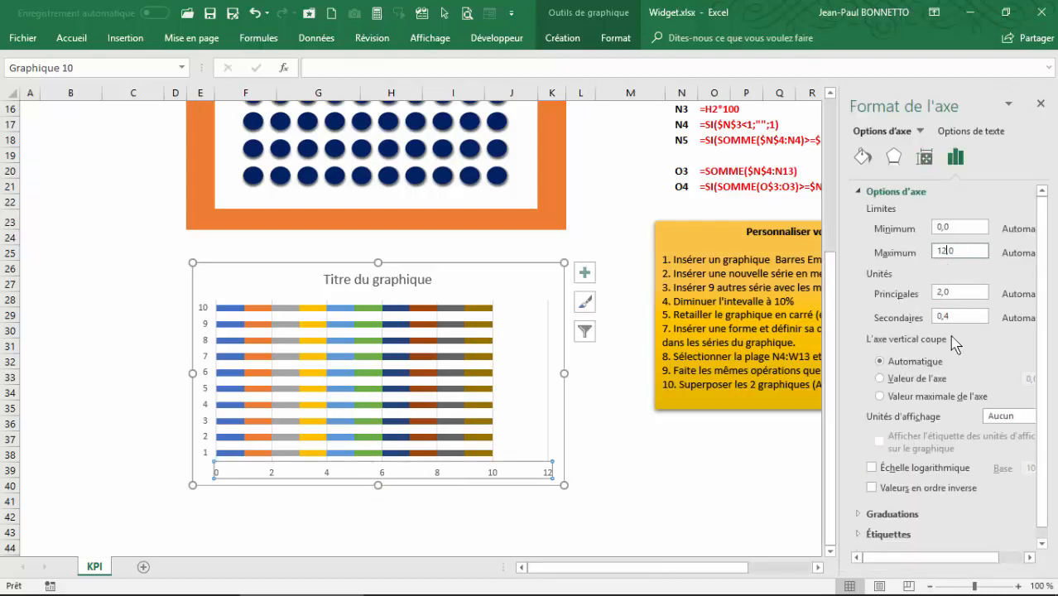
type("10")
left_click(691, 496)
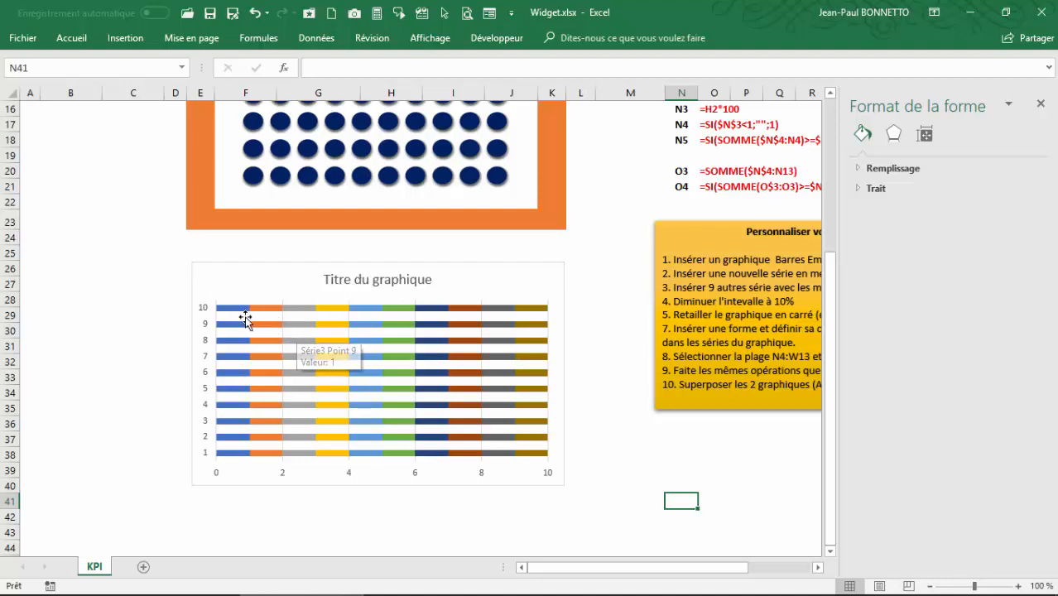
left_click(283, 327)
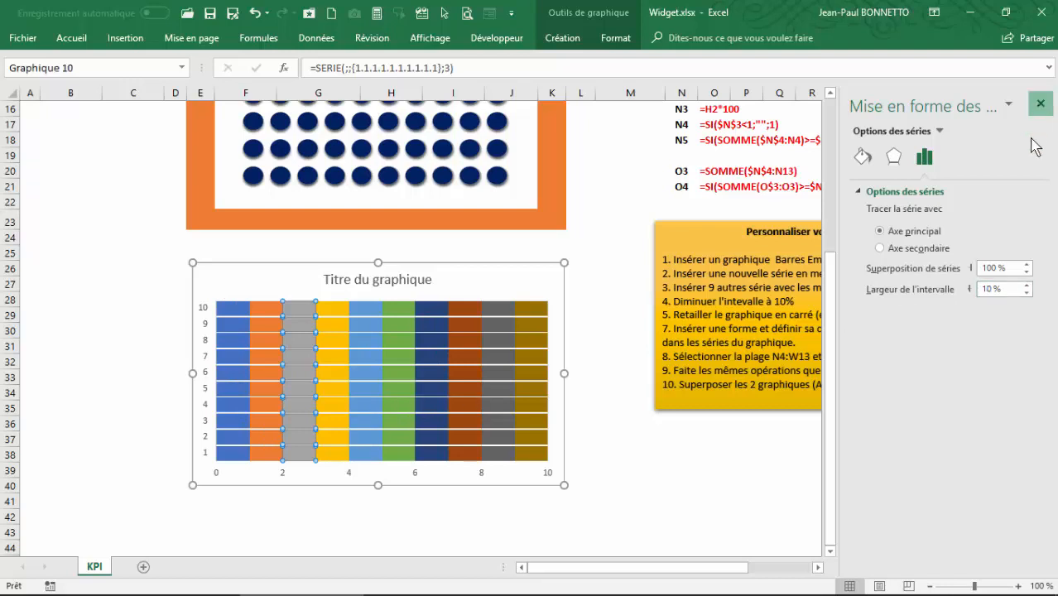
Step: Remove the axes, chart title and gridlines from the new stacked bar chart
left_click(1040, 106)
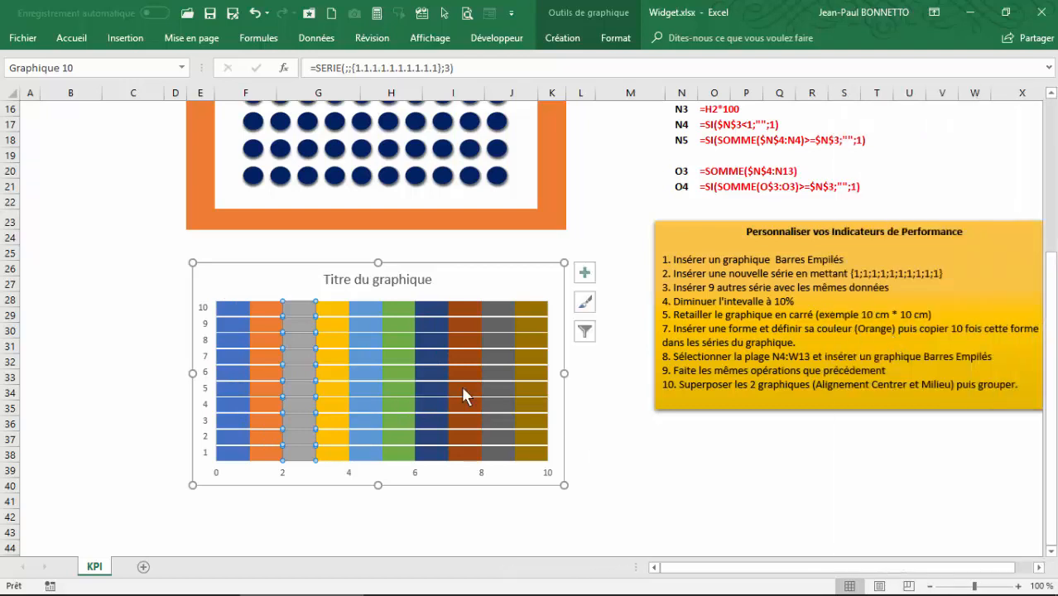
left_click(729, 234)
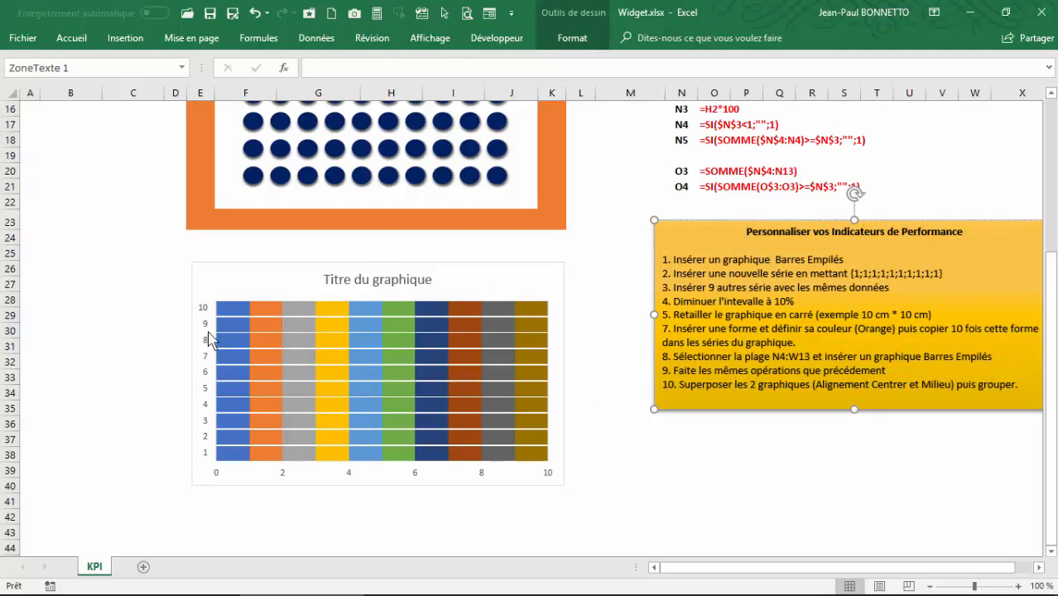
left_click(524, 274)
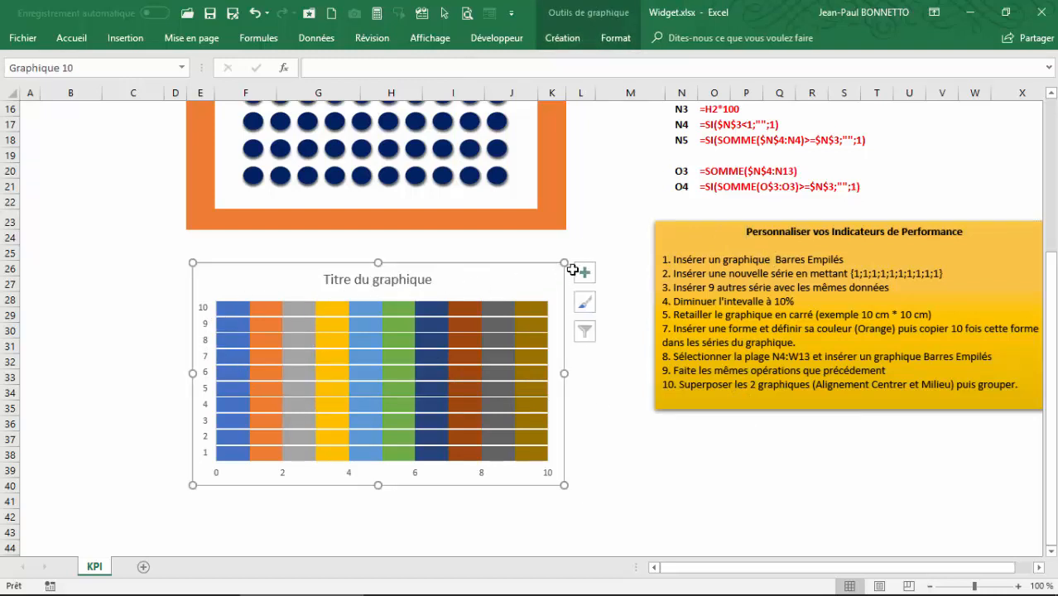
left_click(585, 273)
left_click(622, 291)
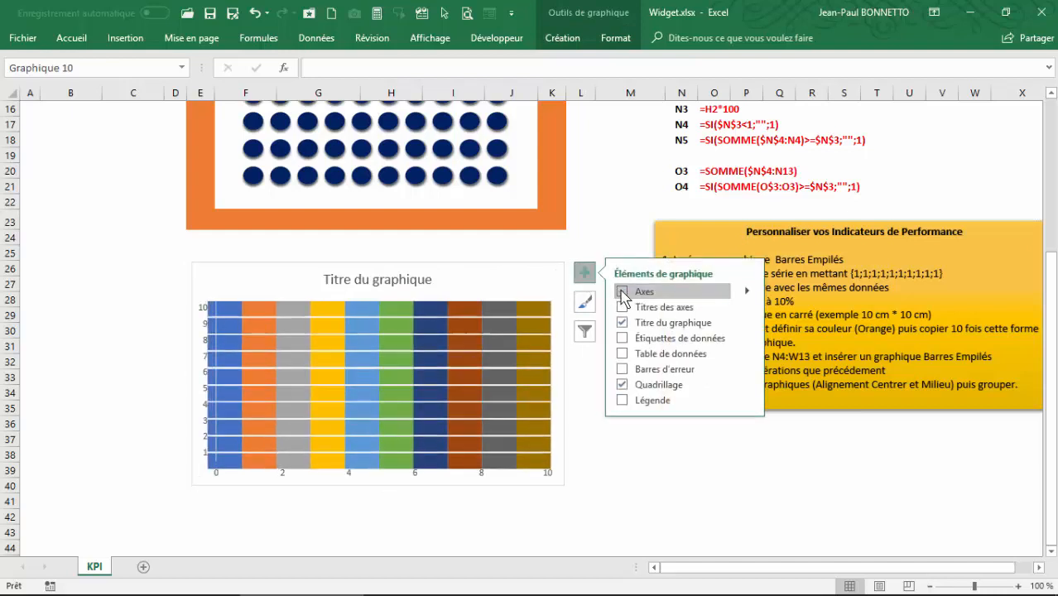
left_click(621, 322)
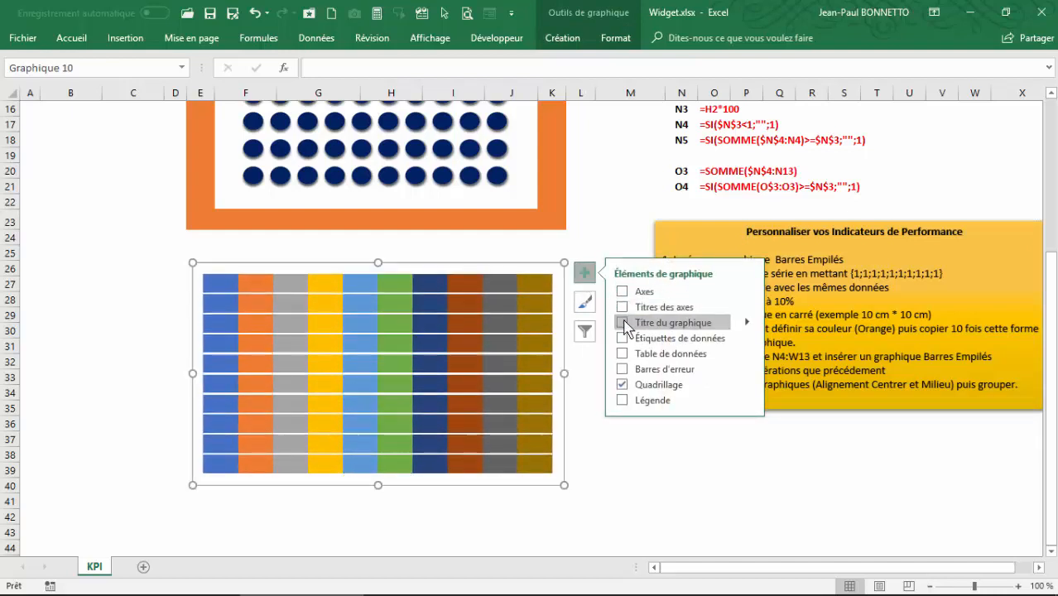
left_click(622, 385)
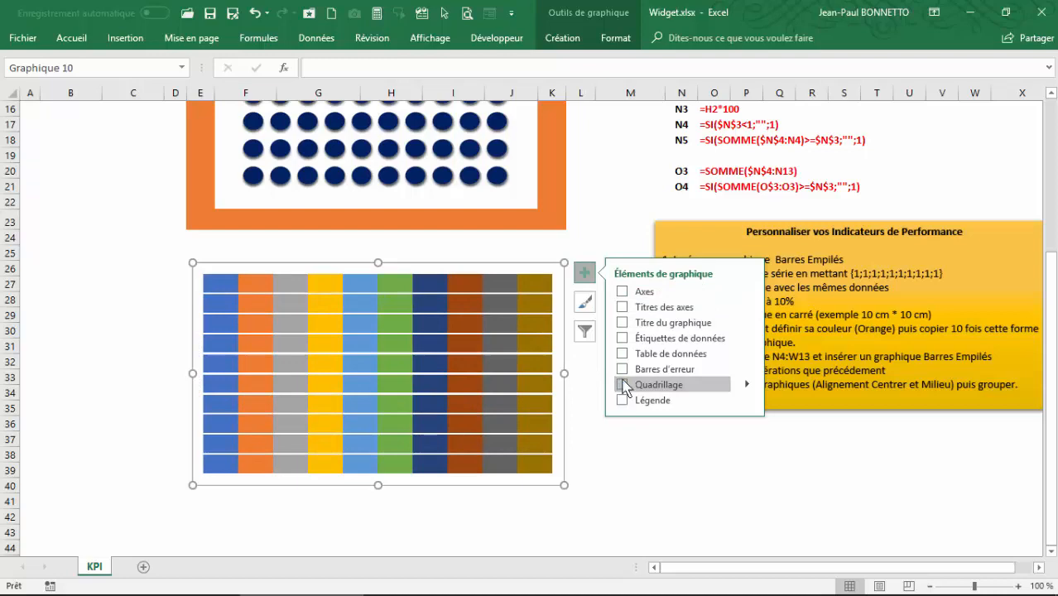
left_click(608, 487)
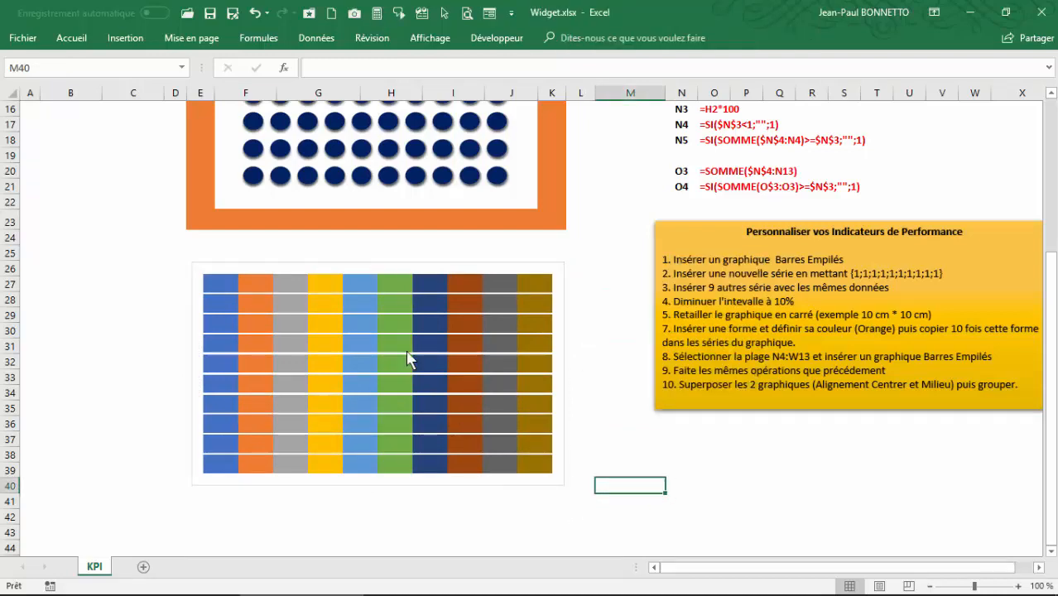
Step: Resize the stacked bar chart to 10 cm high by 10 cm wide and shift it slightly beneath the orange-framed widget
scroll(412, 261, "up", 4)
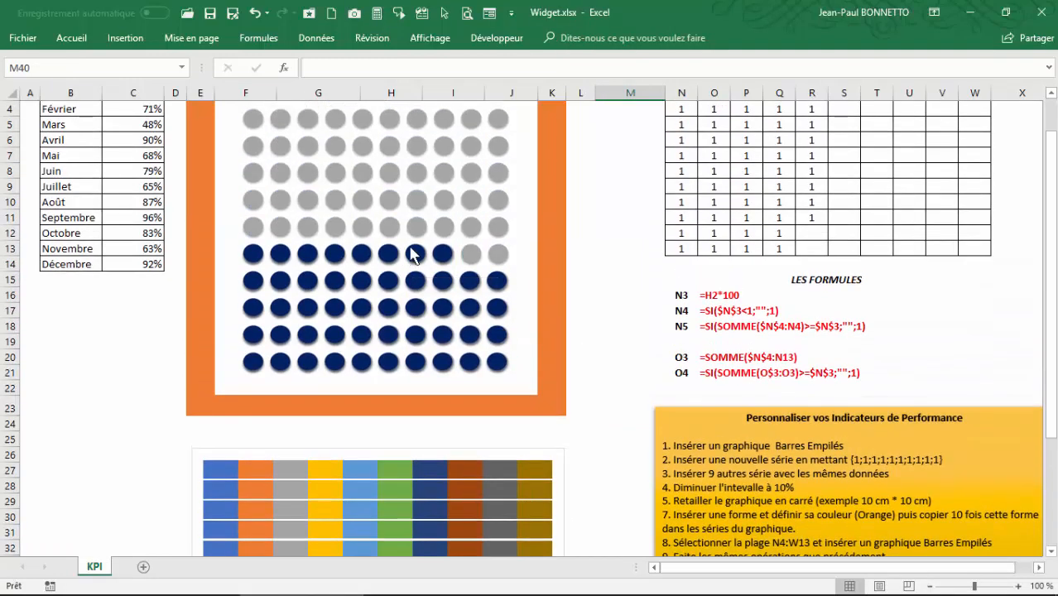
scroll(495, 443, "up", 1)
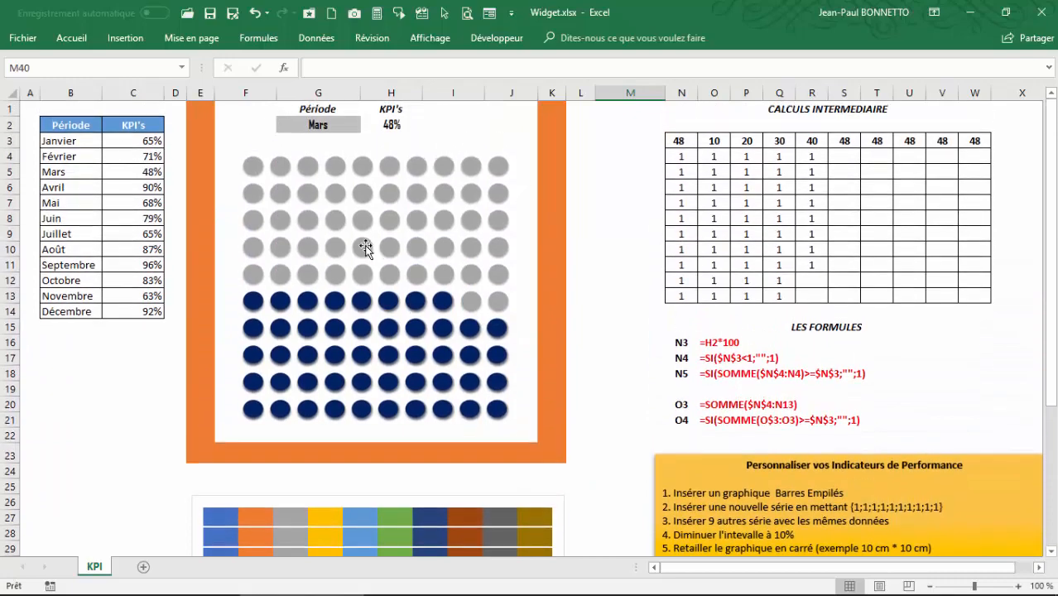
scroll(368, 246, "down", 5)
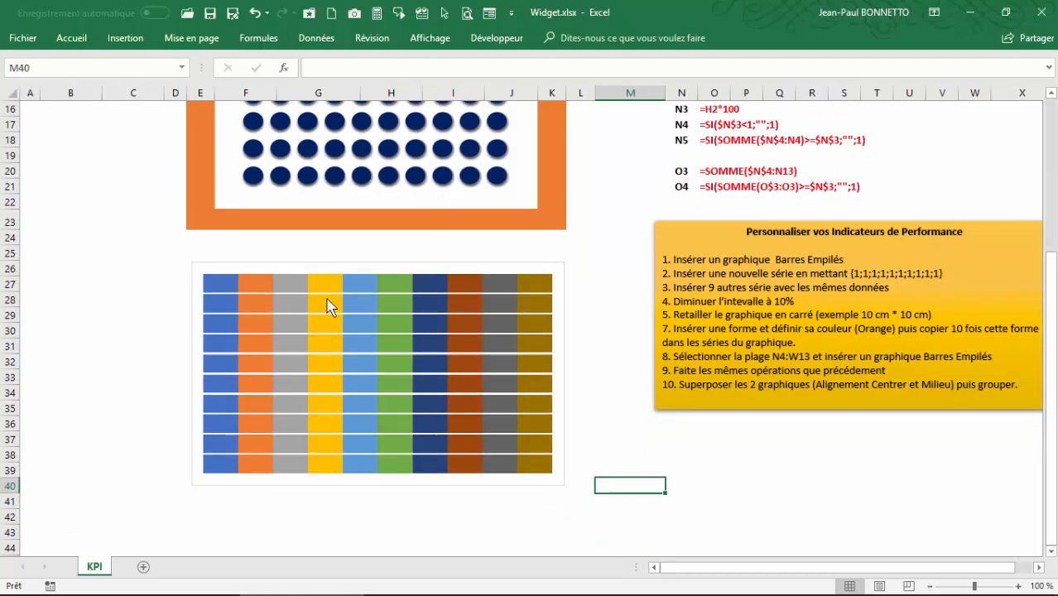
left_click(369, 265)
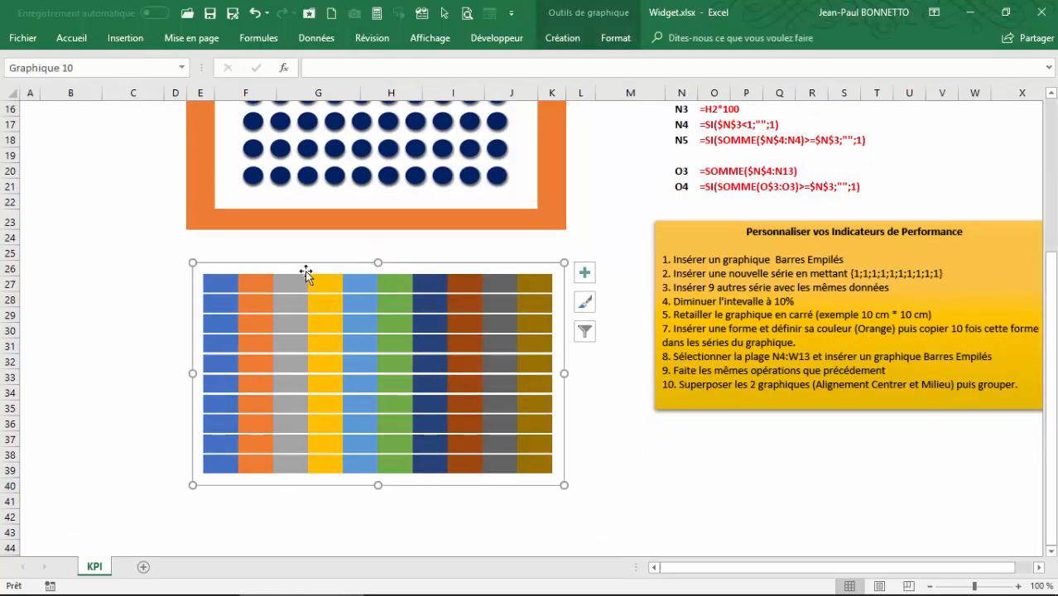
left_click(620, 39)
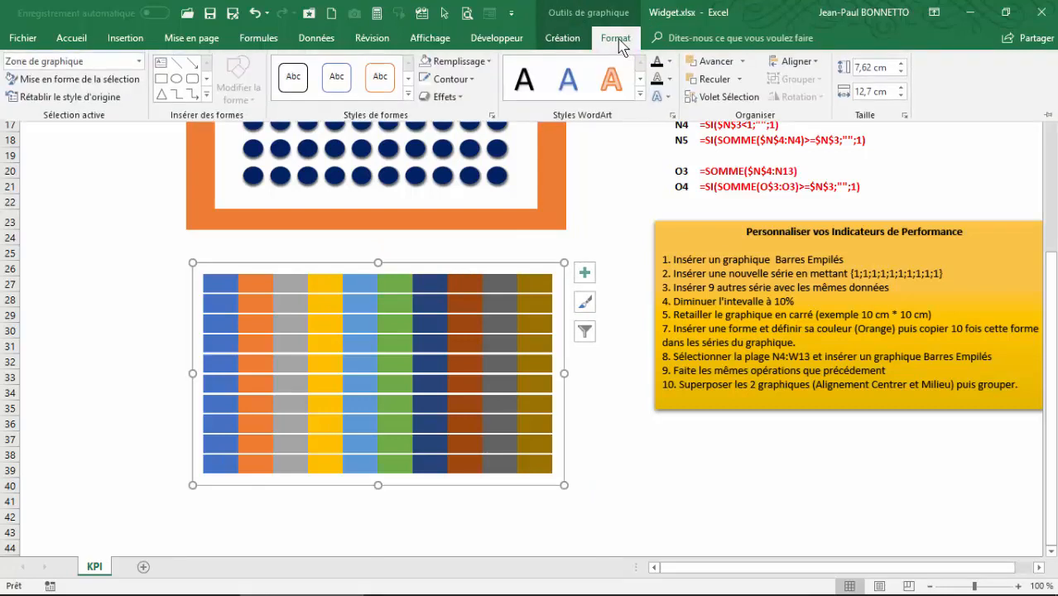
left_click(888, 68)
type("10")
left_click(890, 91)
type("10")
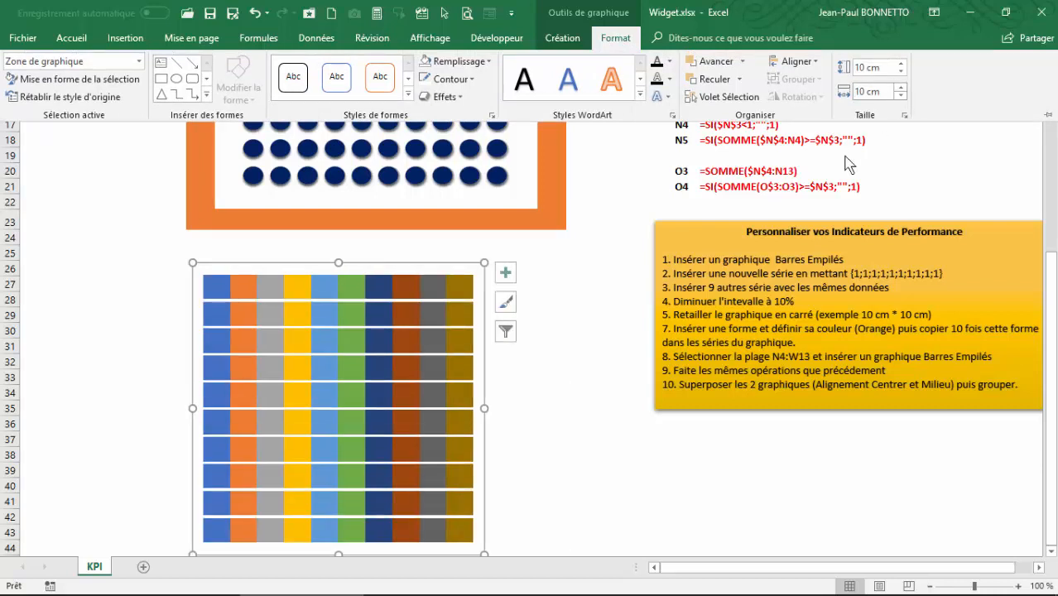
scroll(583, 389, "down", 1)
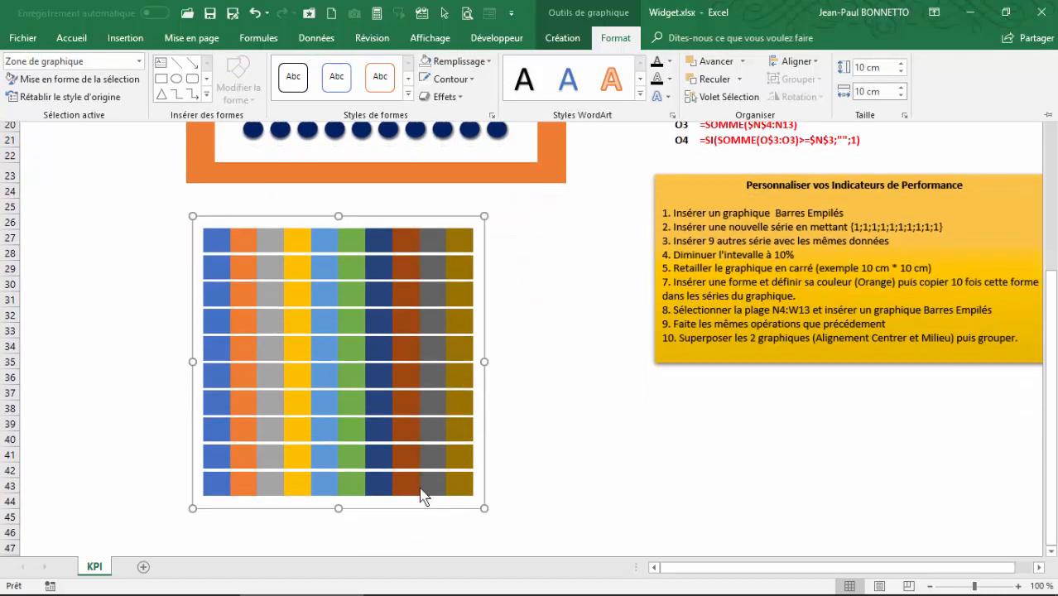
left_click_drag(408, 511, 437, 499)
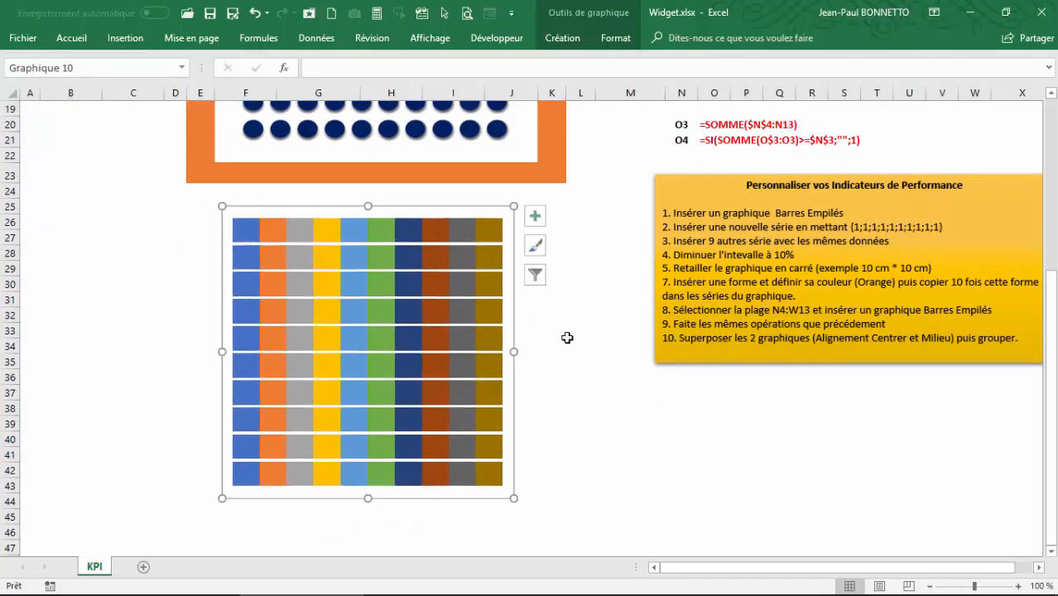
Step: Set the chart area to no fill and check its transparency by moving the chart over the dot grid and back below it
left_click(618, 39)
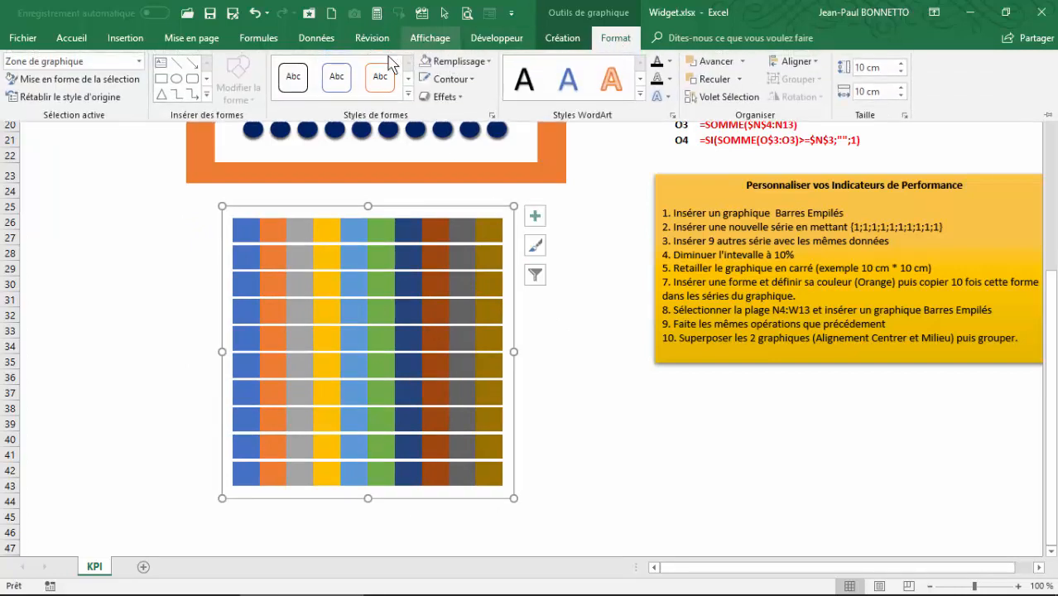
left_click(488, 64)
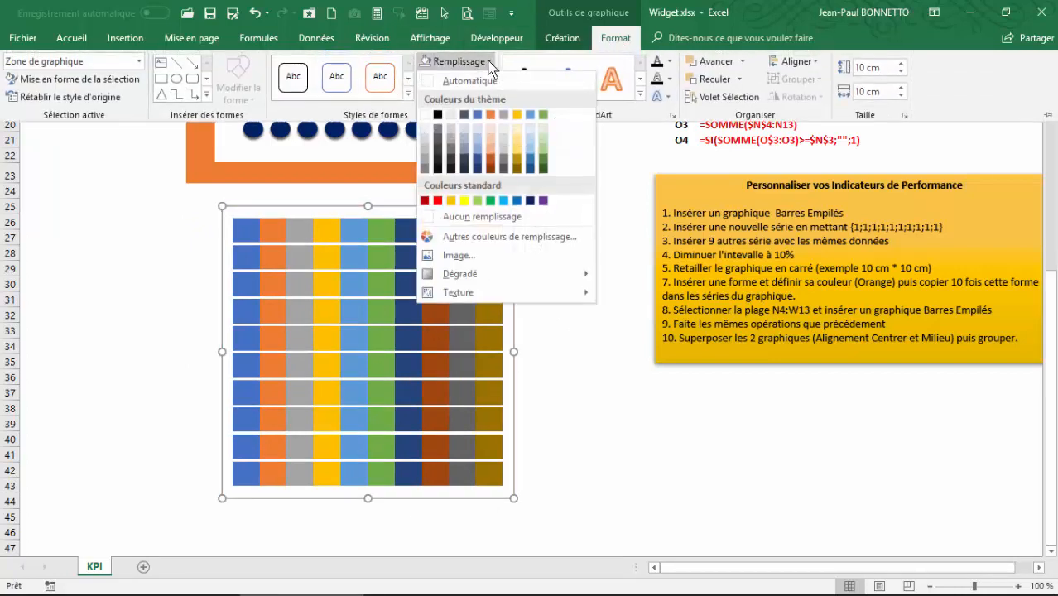
left_click(466, 216)
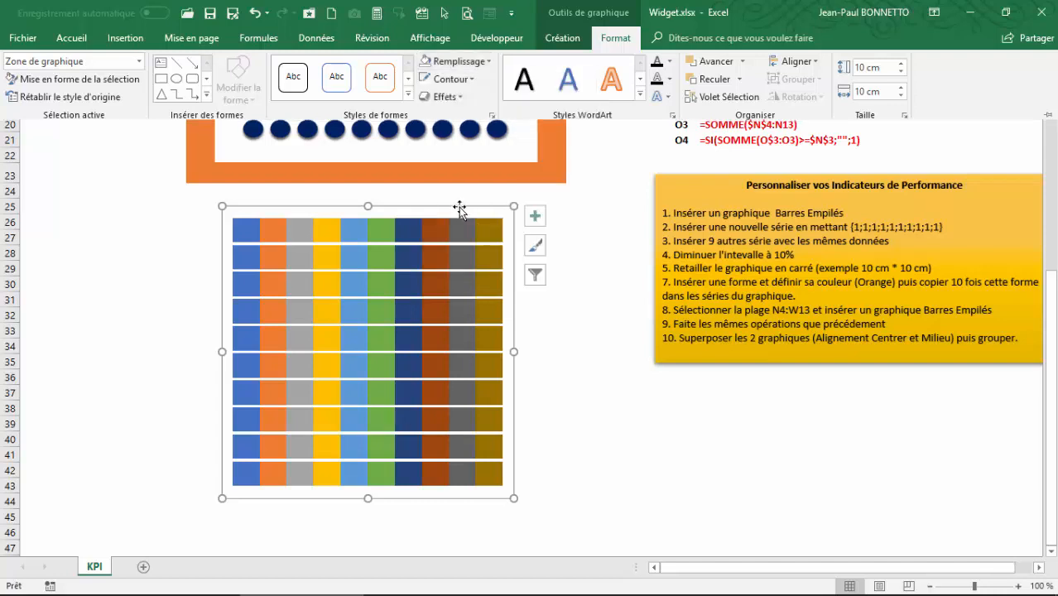
left_click(458, 211)
left_click_drag(445, 207, 453, 122)
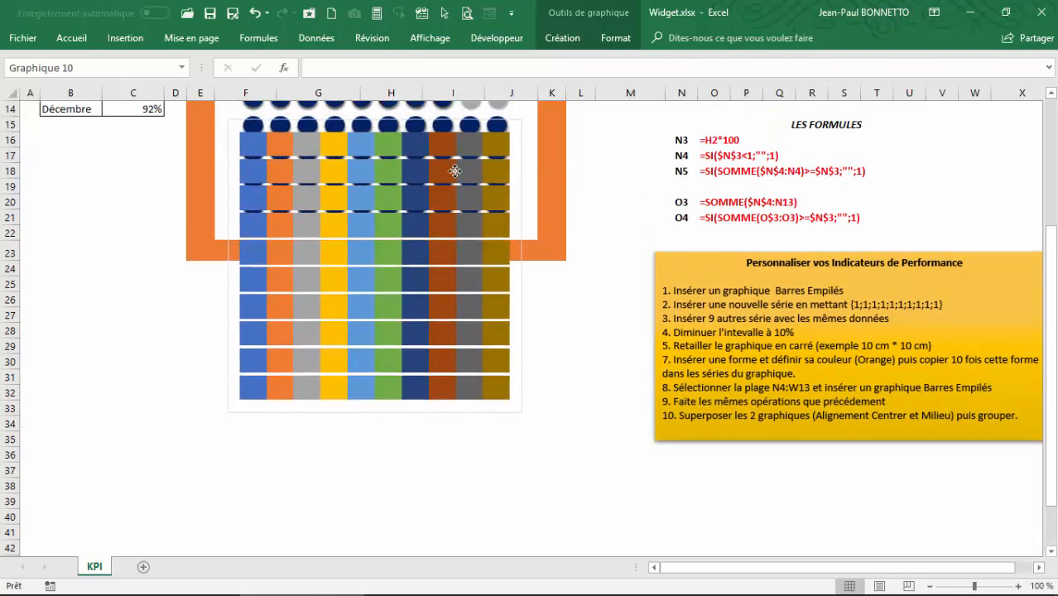
left_click_drag(455, 170, 444, 279)
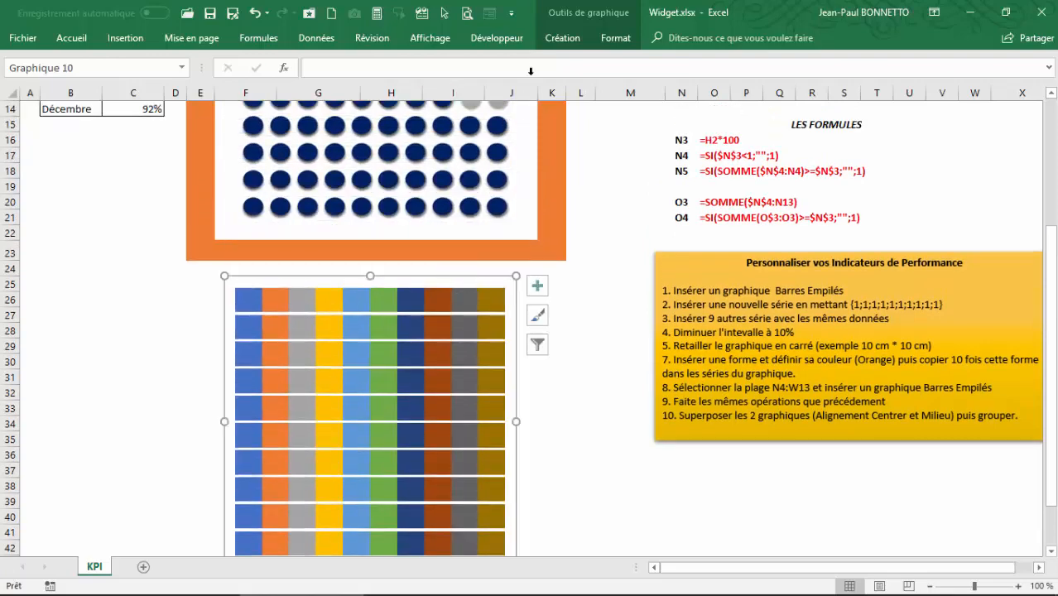
Step: Remove the chart area's outline and reposition the chart just below the orange frame
left_click(616, 38)
left_click(477, 82)
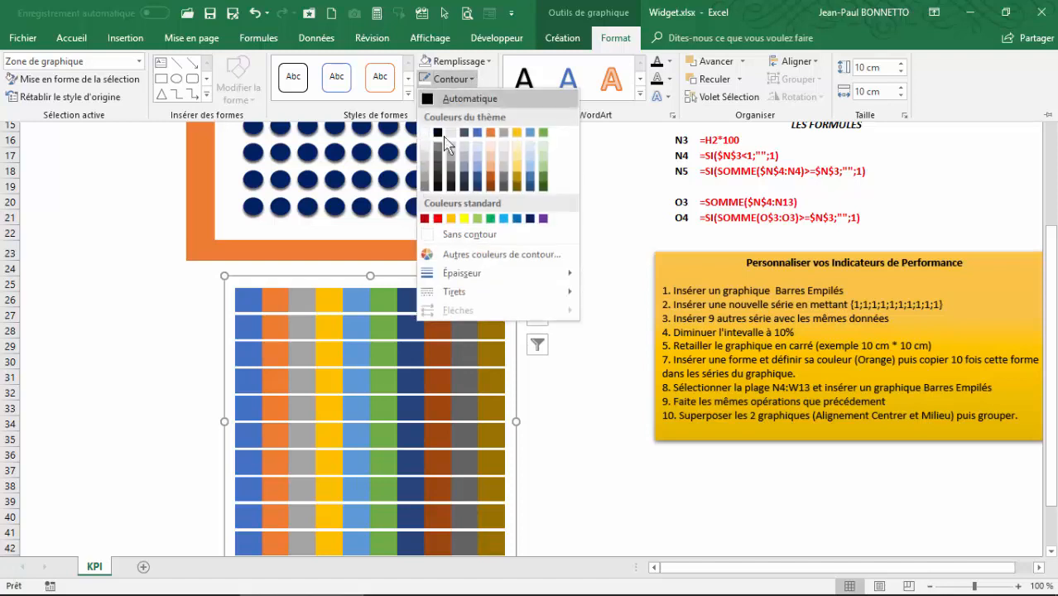
left_click(420, 234)
left_click(456, 277)
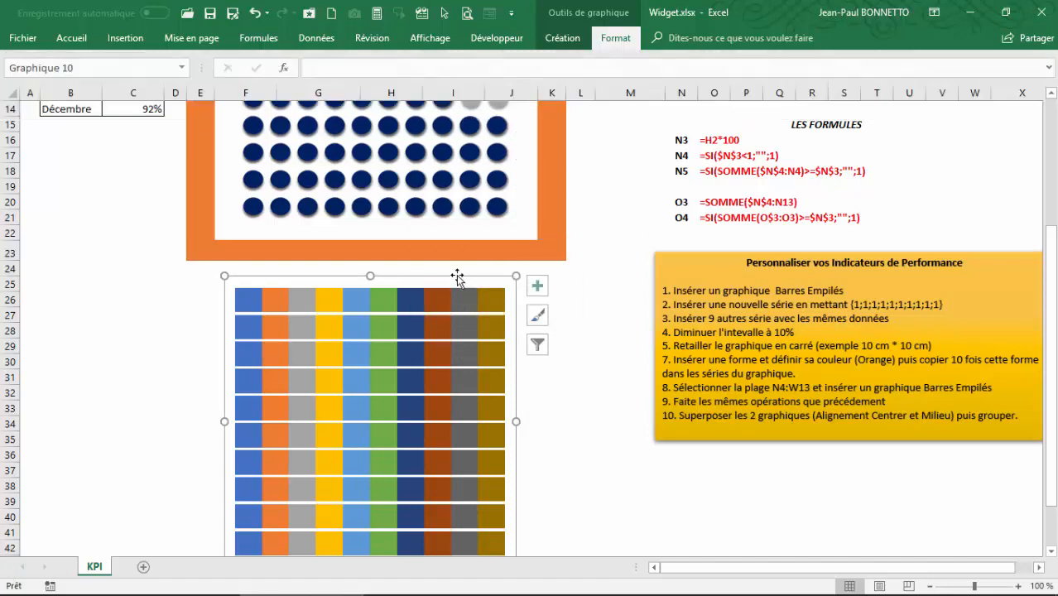
mouse_move(457, 276)
left_mouse_down()
mouse_move(456, 208)
mouse_move(439, 290)
mouse_move(456, 282)
mouse_move(447, 281)
left_mouse_up()
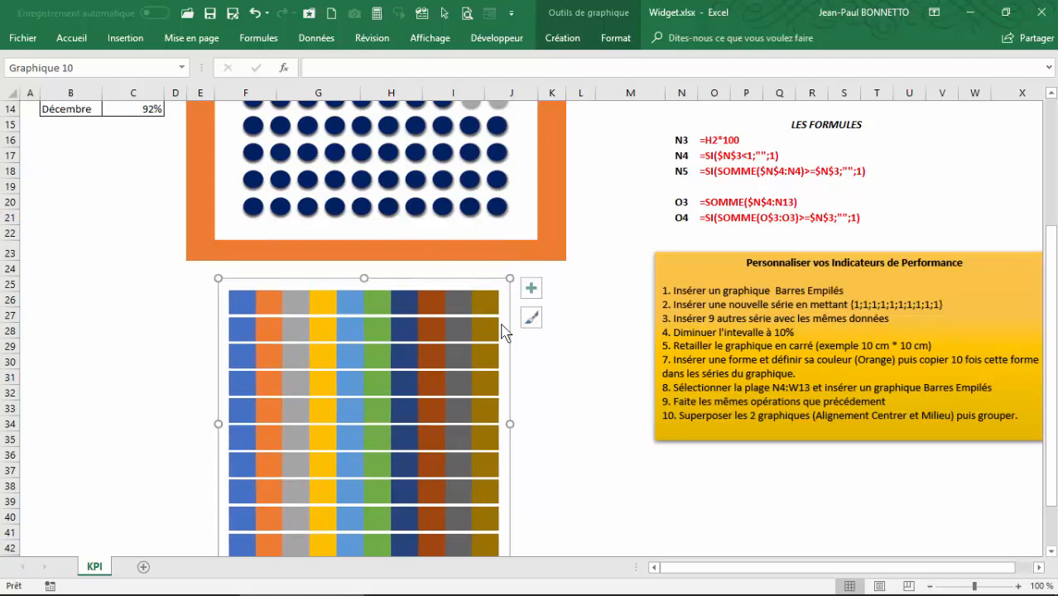
scroll(555, 315, "down", 1)
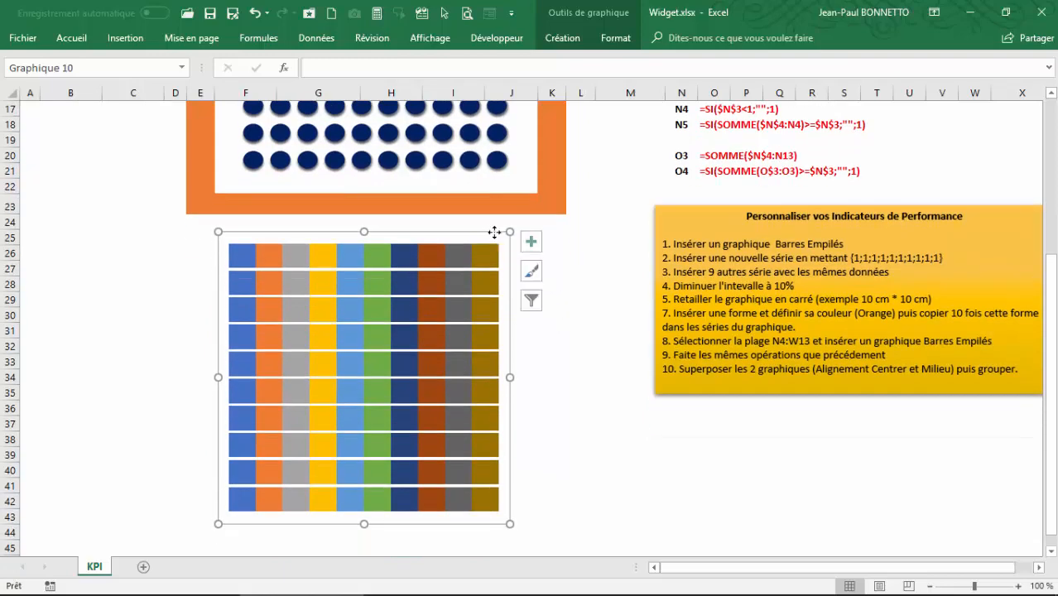
left_click_drag(495, 233, 498, 234)
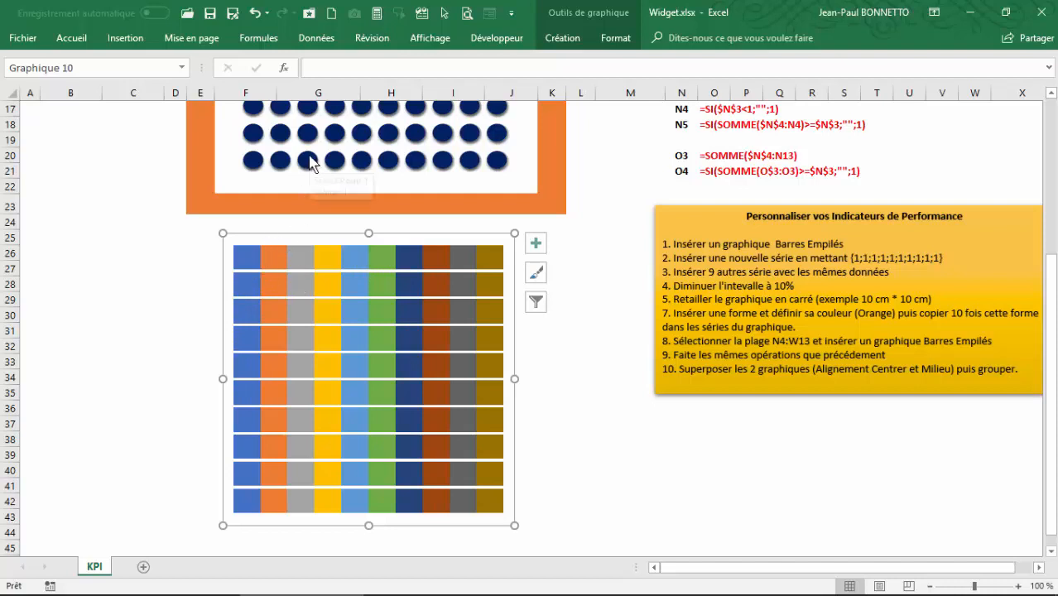
Step: Draw a circle about 1.03 cm in diameter on the empty cells beside the stacked bar chart, around column B
mouse_move(276, 135)
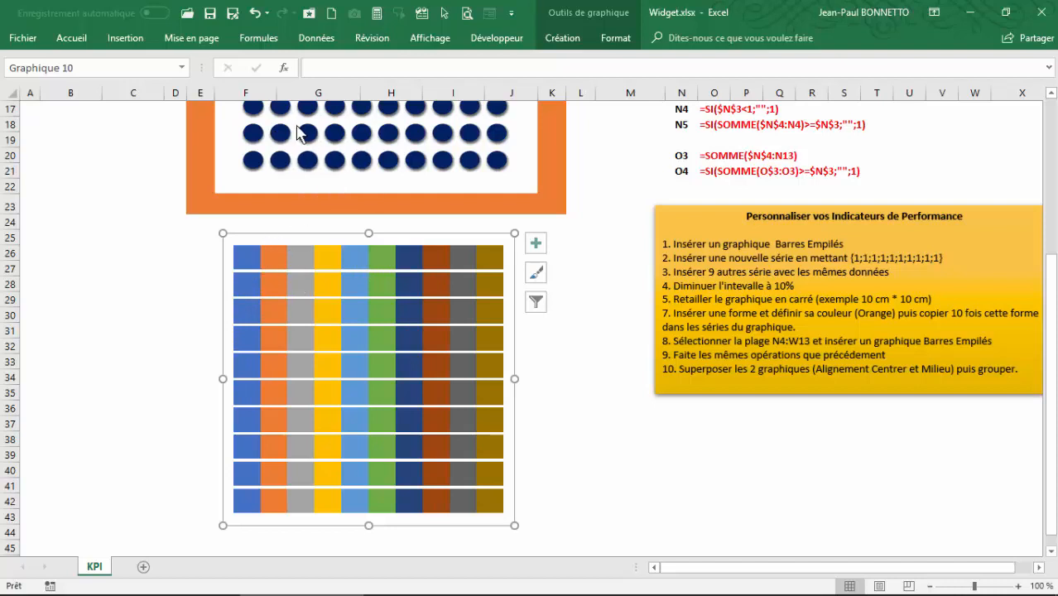
left_click(125, 38)
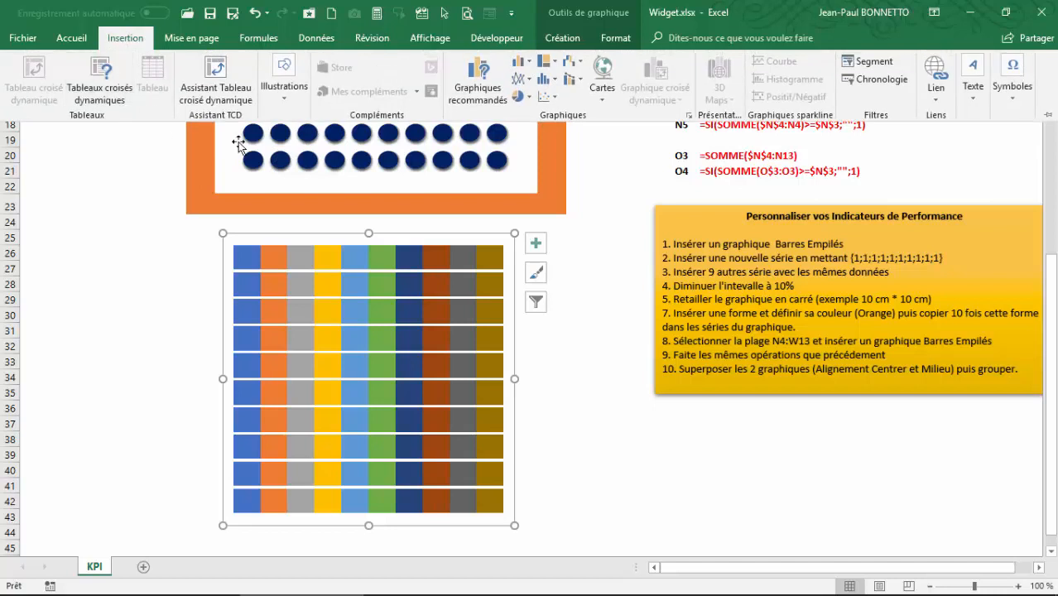
left_click(286, 94)
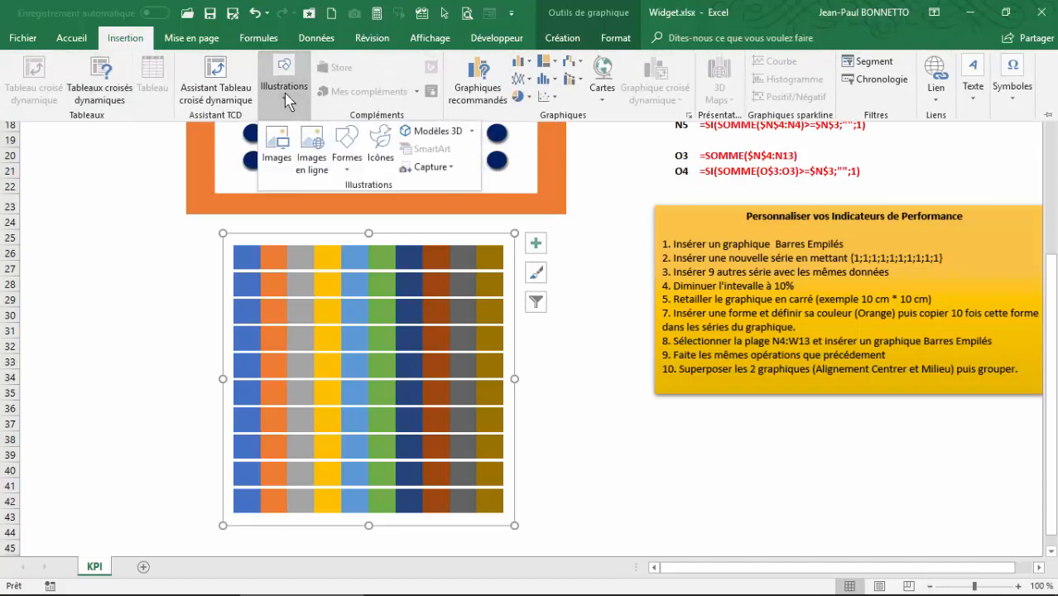
left_click(347, 169)
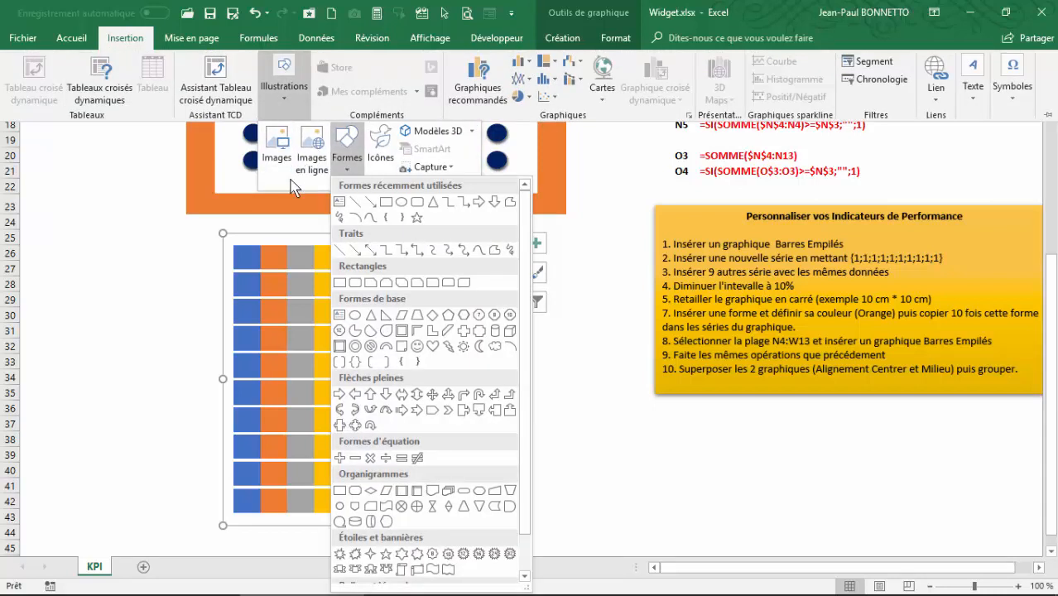
left_click(401, 202)
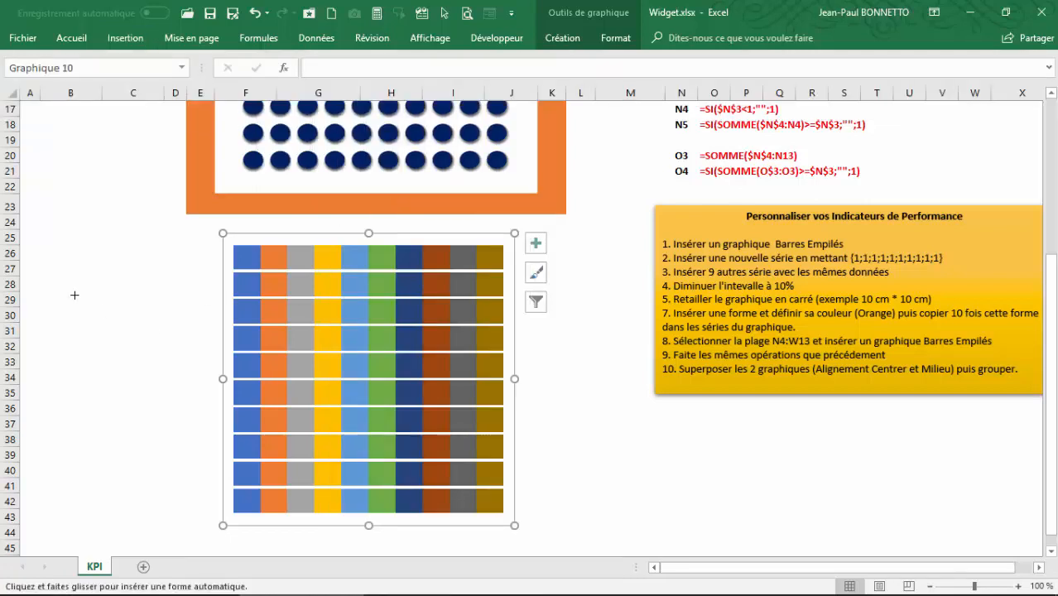
left_click_drag(75, 296, 99, 324)
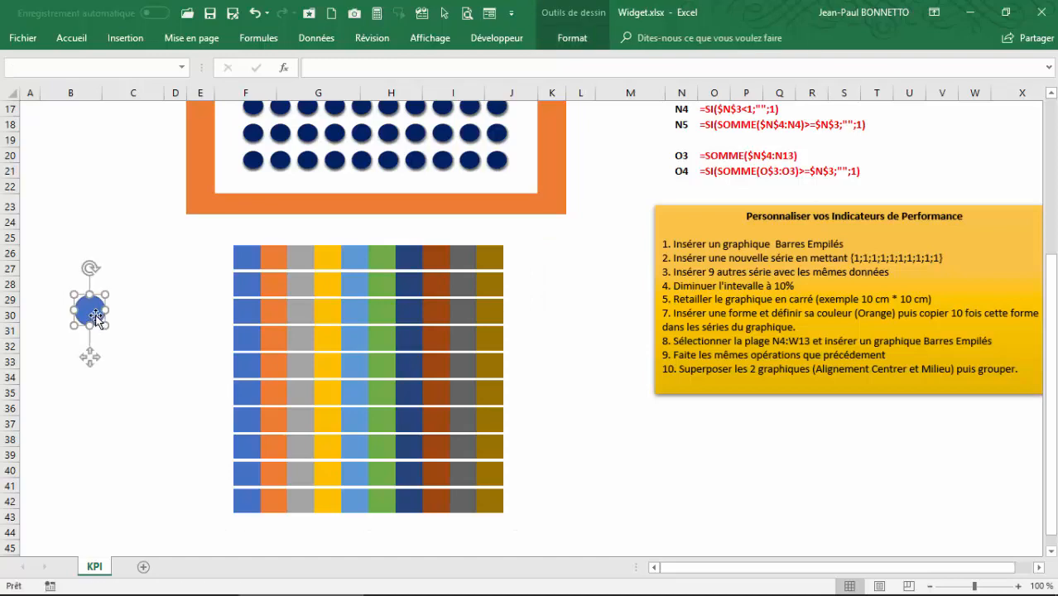
Step: Fill the circle beside the stacked bar chart with a light blue theme colour
left_click(570, 38)
scroll(605, 192, "up", 3)
scroll(605, 191, "up", 2)
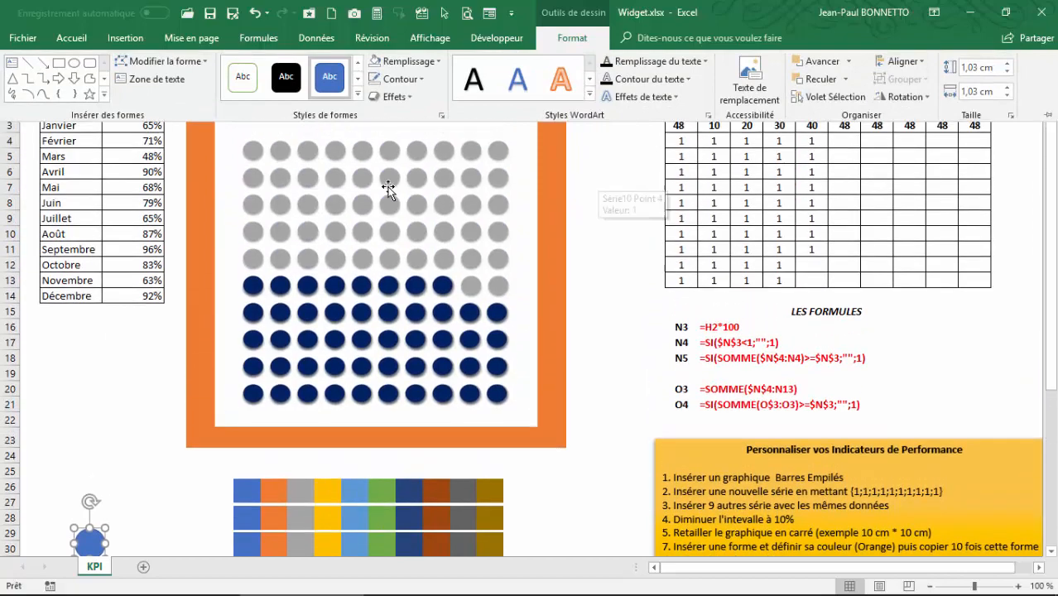
scroll(101, 351, "down", 2)
scroll(102, 353, "down", 2)
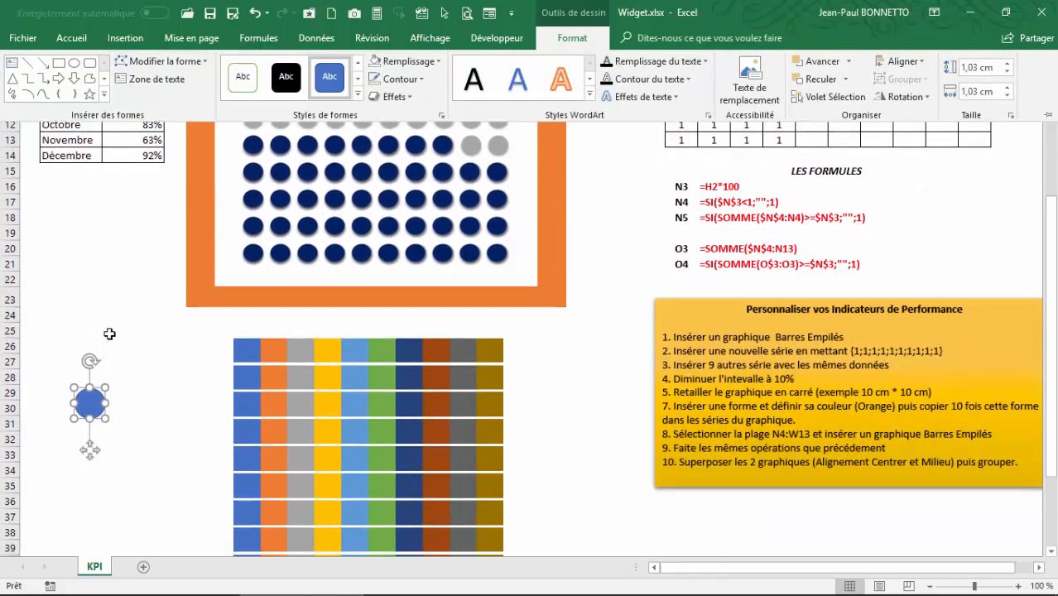
scroll(331, 156, "up", 2)
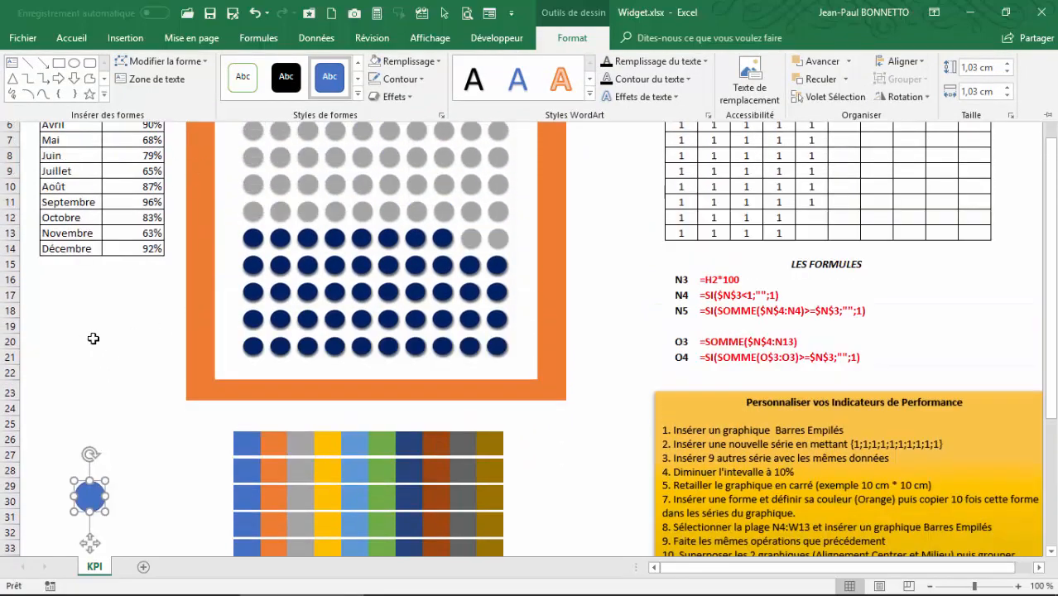
scroll(93, 338, "down", 3)
left_click(440, 62)
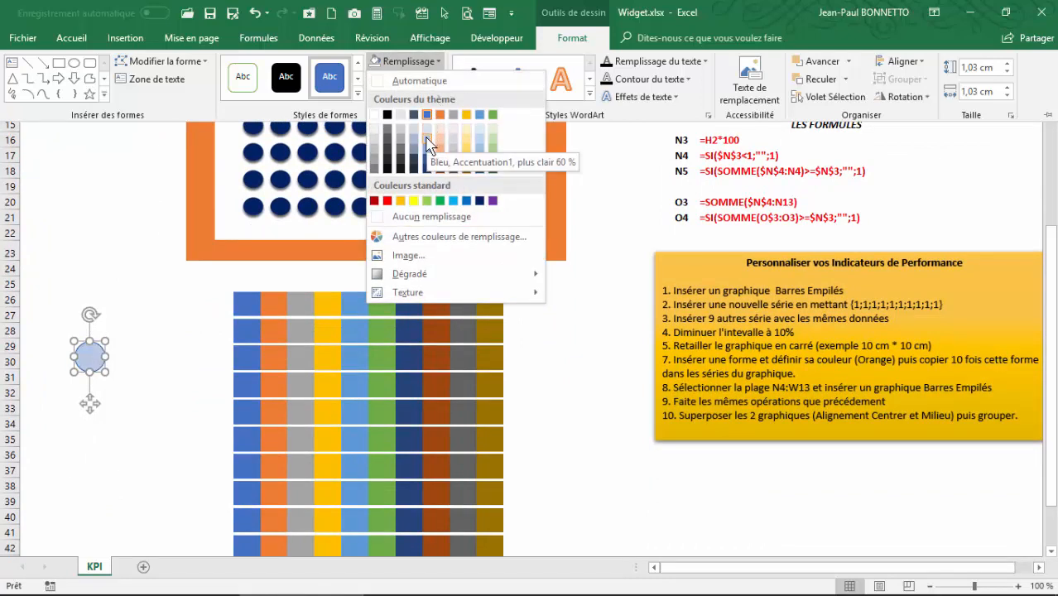
left_click(480, 144)
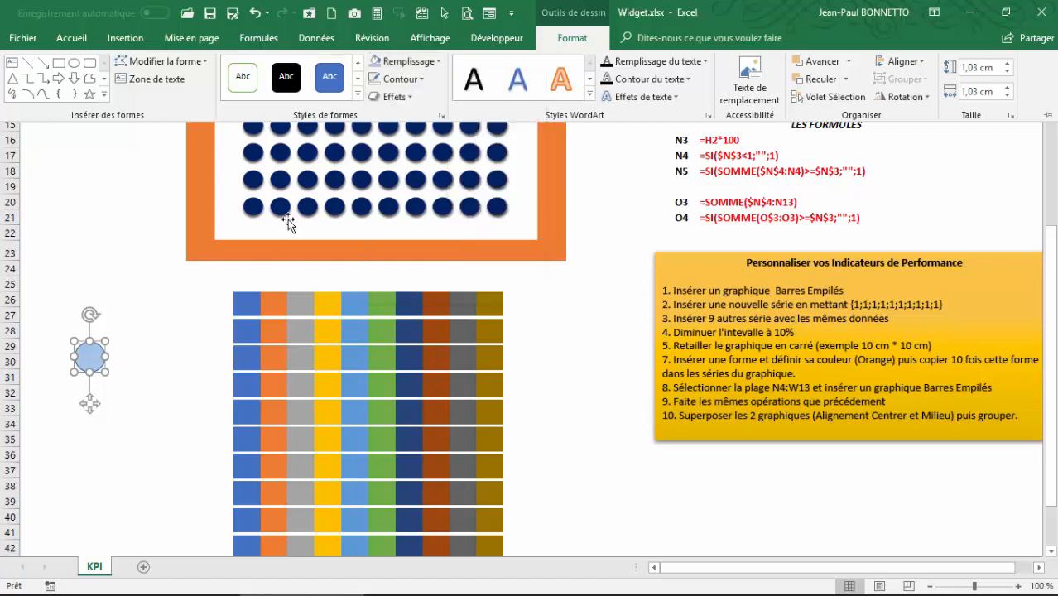
Step: Apply the outer shadow "Décalage : bas" to the light blue circle
left_click(404, 98)
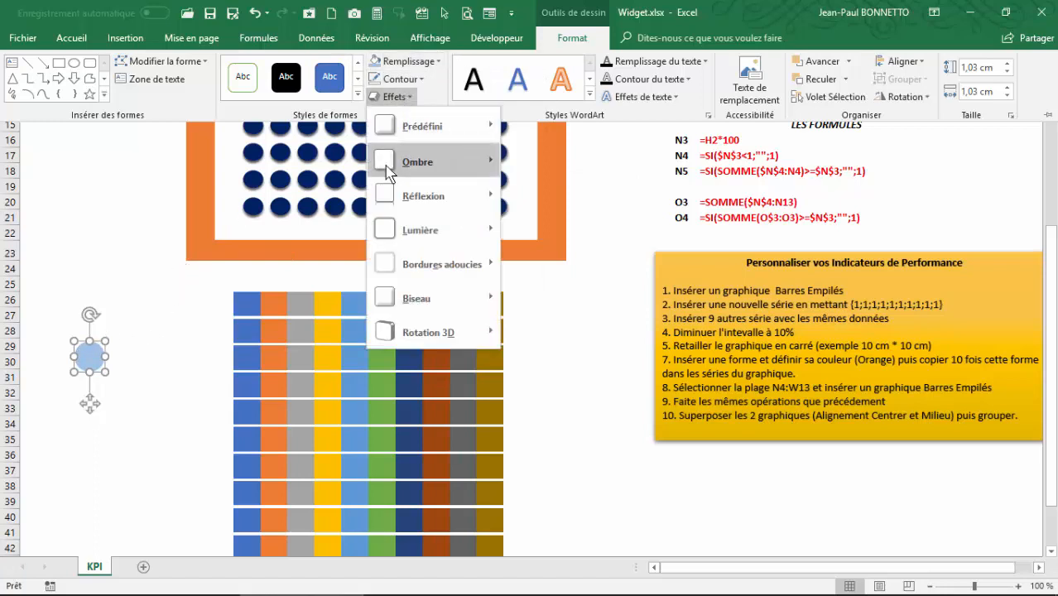
mouse_move(386, 164)
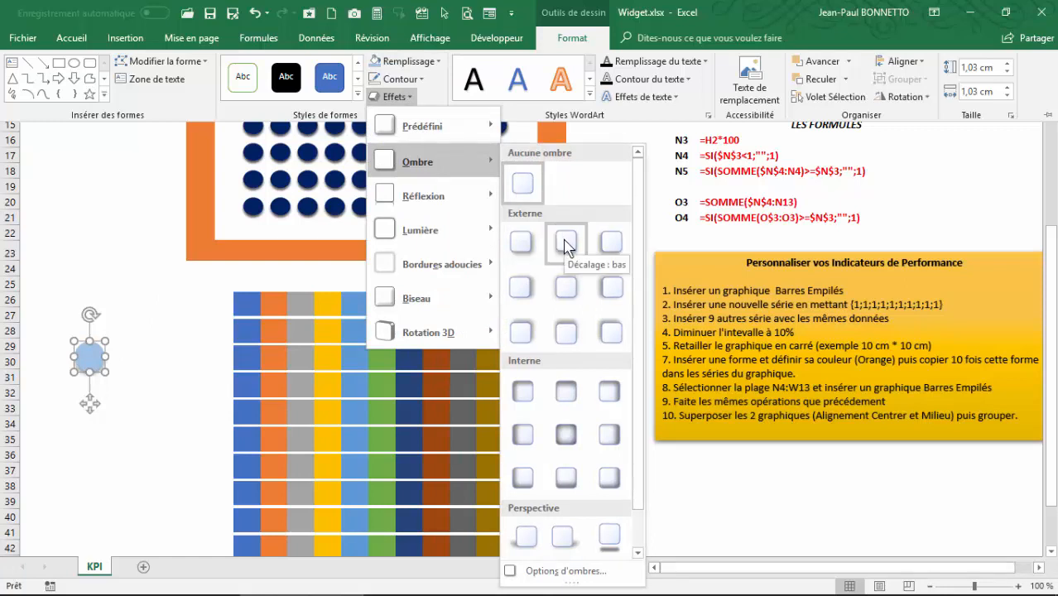
left_click(566, 243)
left_click(101, 439)
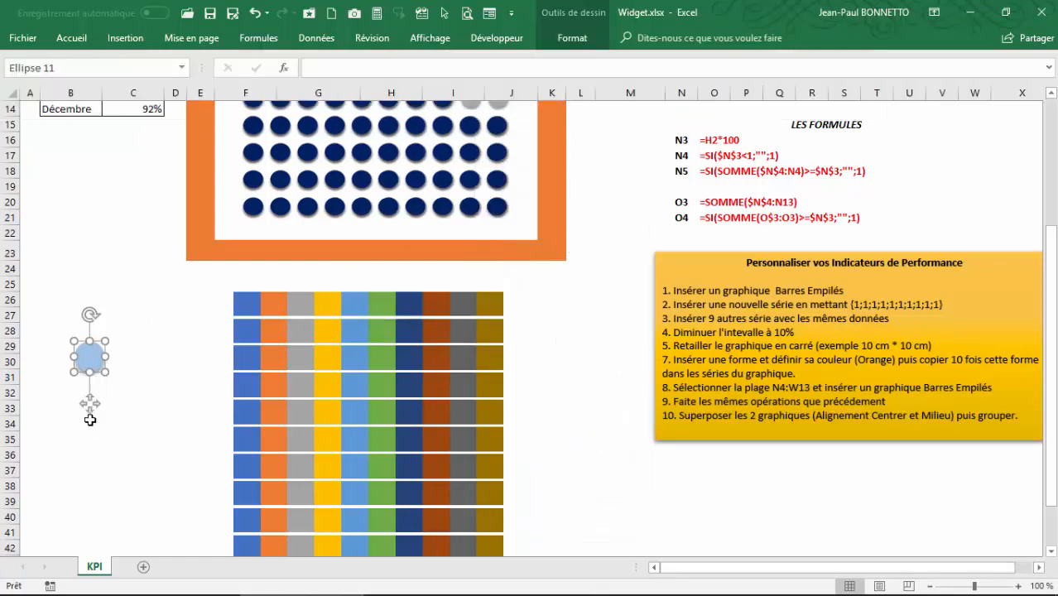
Step: Copy the light blue circle and paste it into the bars of the stacked bar chart's first series
left_click(150, 335)
left_click(89, 356)
left_click(68, 38)
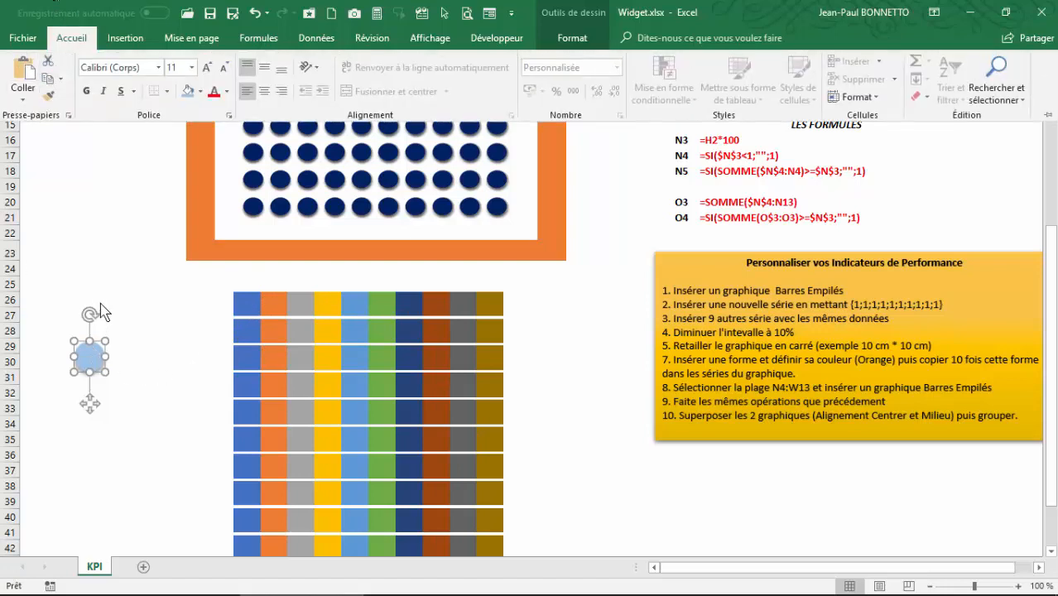
left_click(244, 308)
left_click(247, 303)
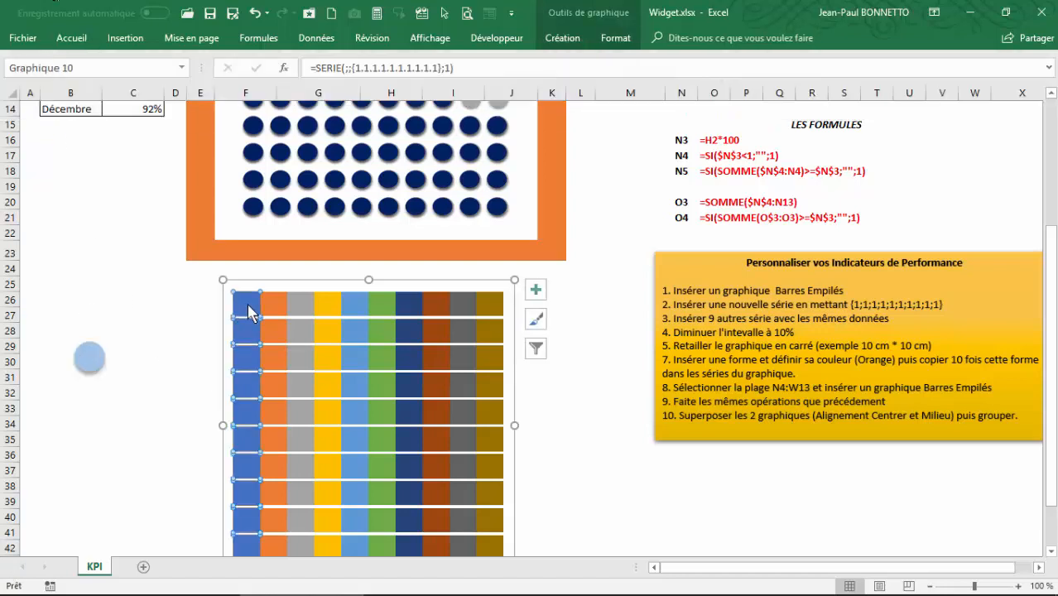
key("ctrl+v")
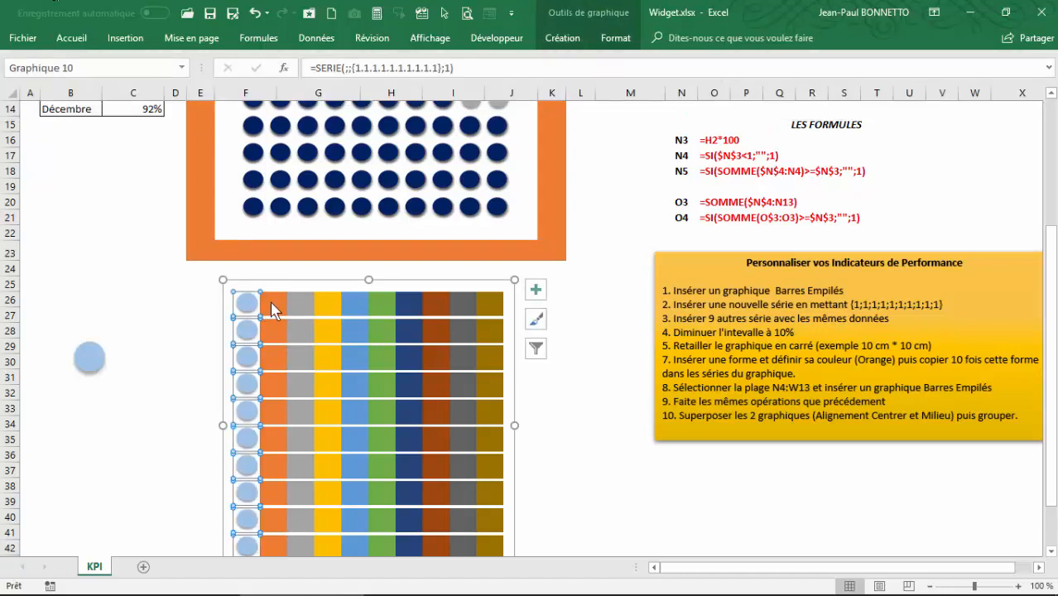
Step: Paste the copied circle into the bars of the remaining nine series, one series at a time
left_click(273, 303)
key("ctrl+v")
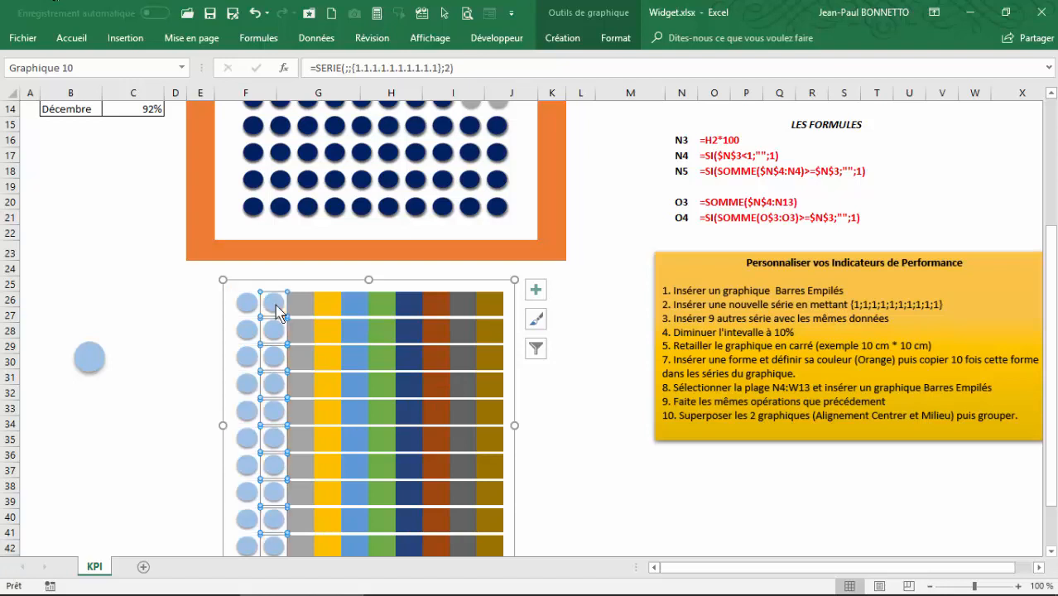
left_click(301, 309)
key("ctrl+v")
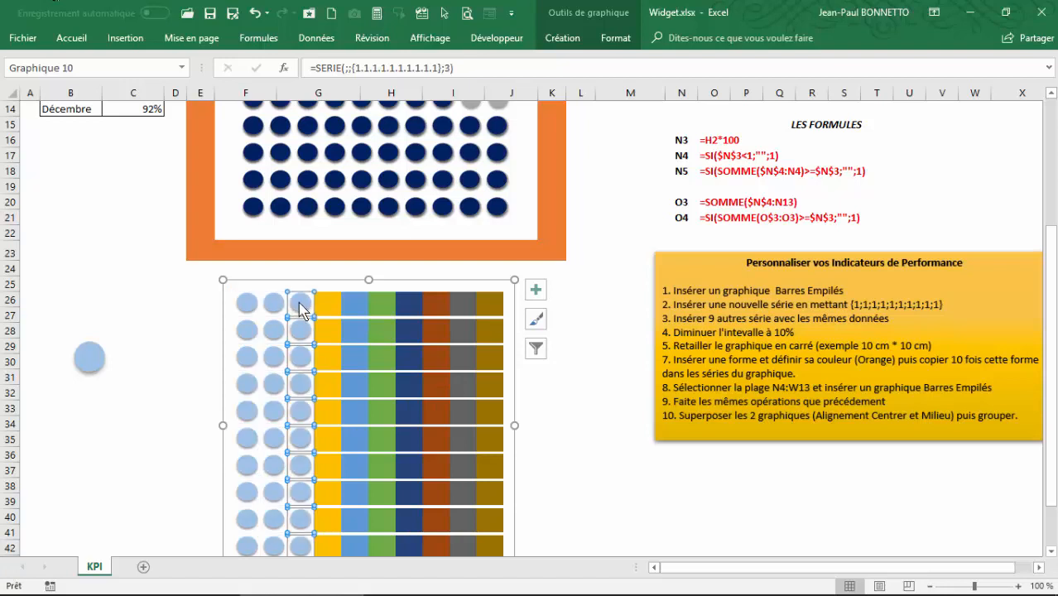
left_click(328, 311)
key("ctrl+v")
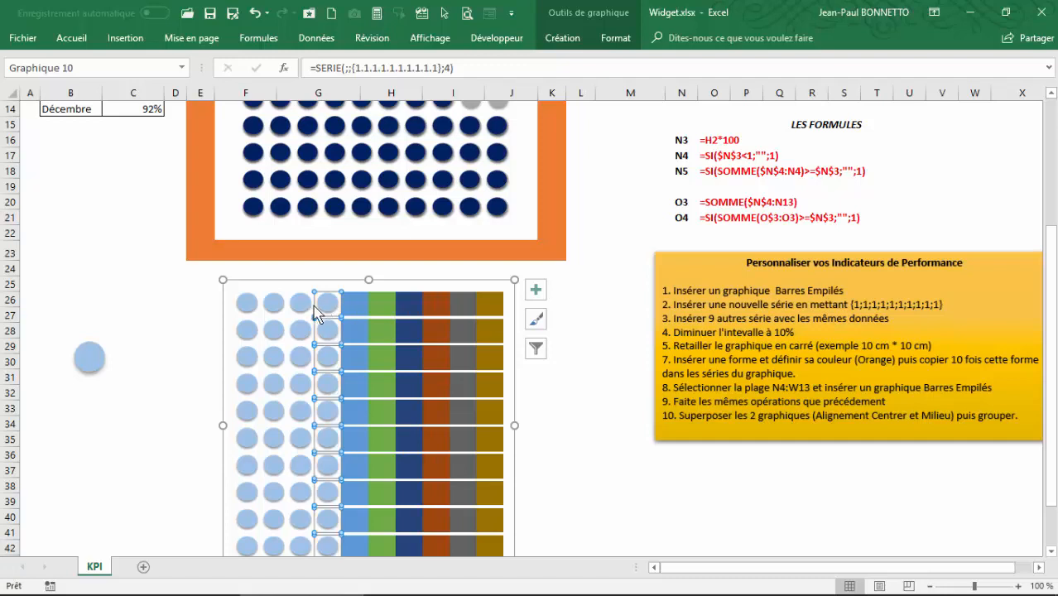
left_click(352, 311)
key("ctrl+v")
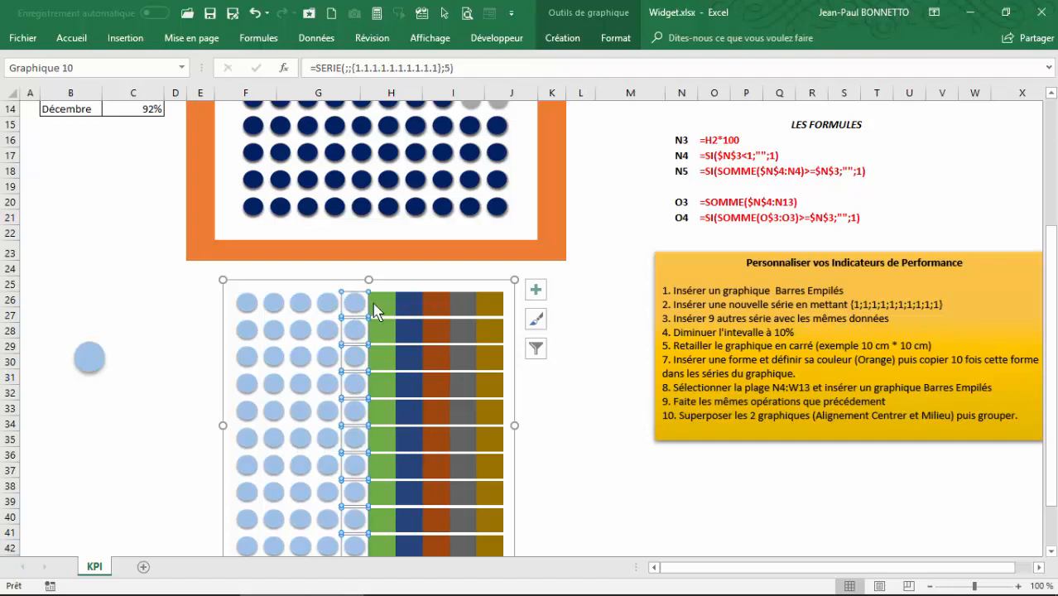
left_click(387, 308)
key("ctrl+v")
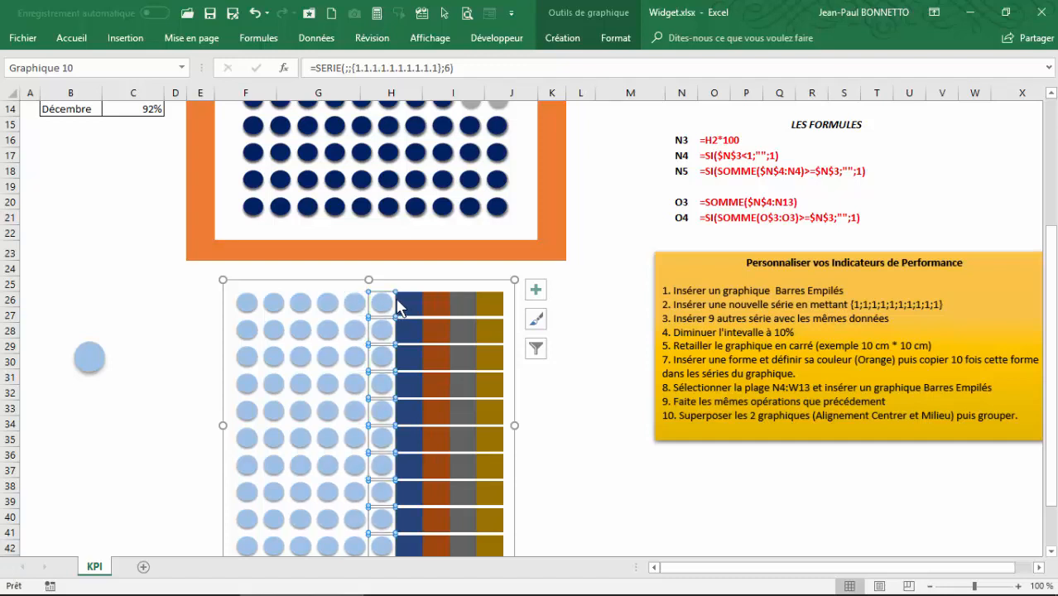
left_click(407, 305)
key("ctrl+v")
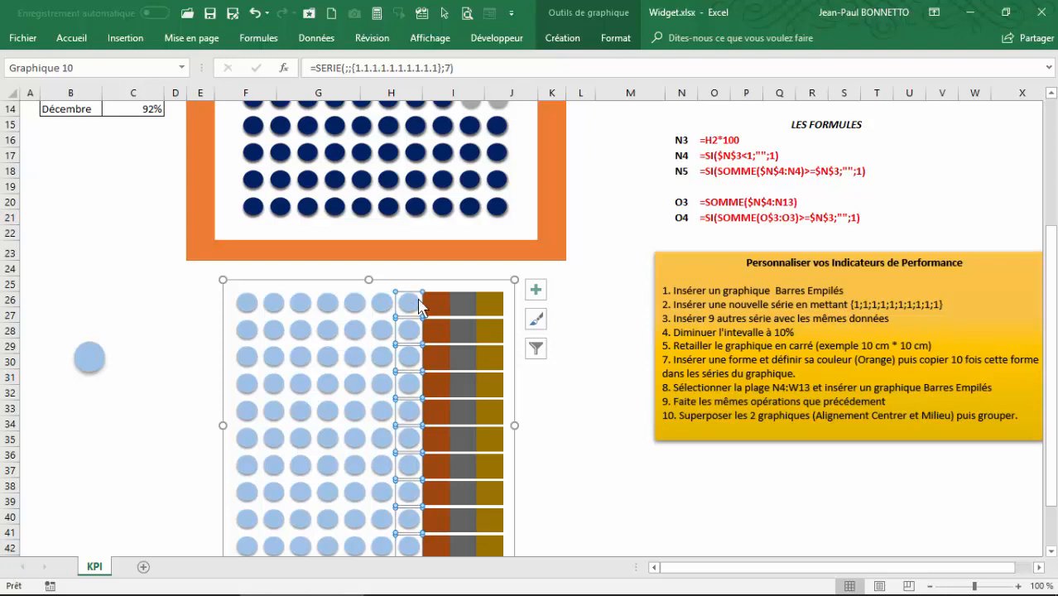
left_click(430, 303)
key("ctrl+v")
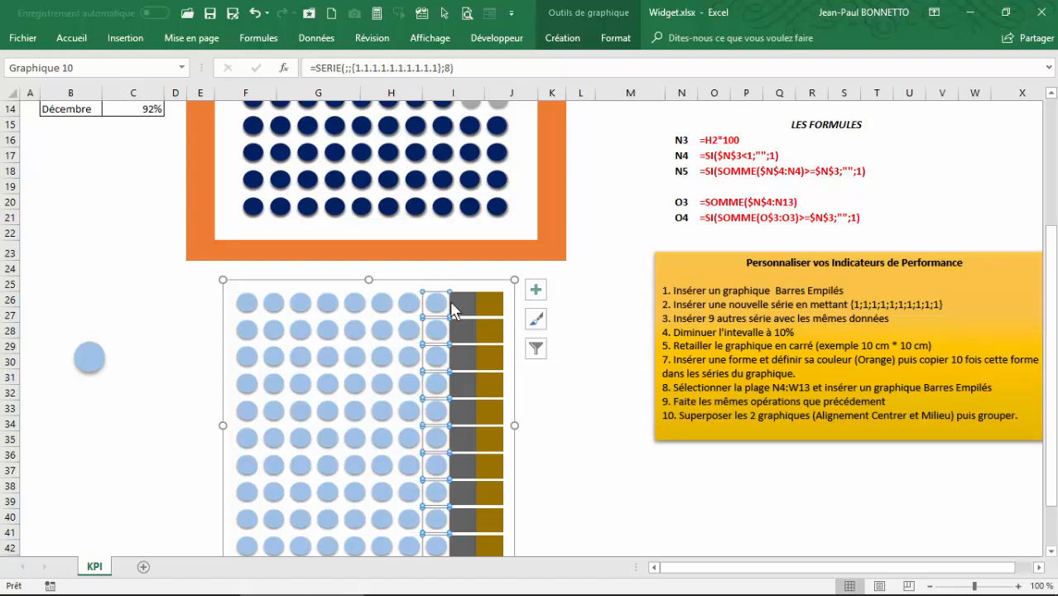
left_click(467, 307)
key("ctrl+v")
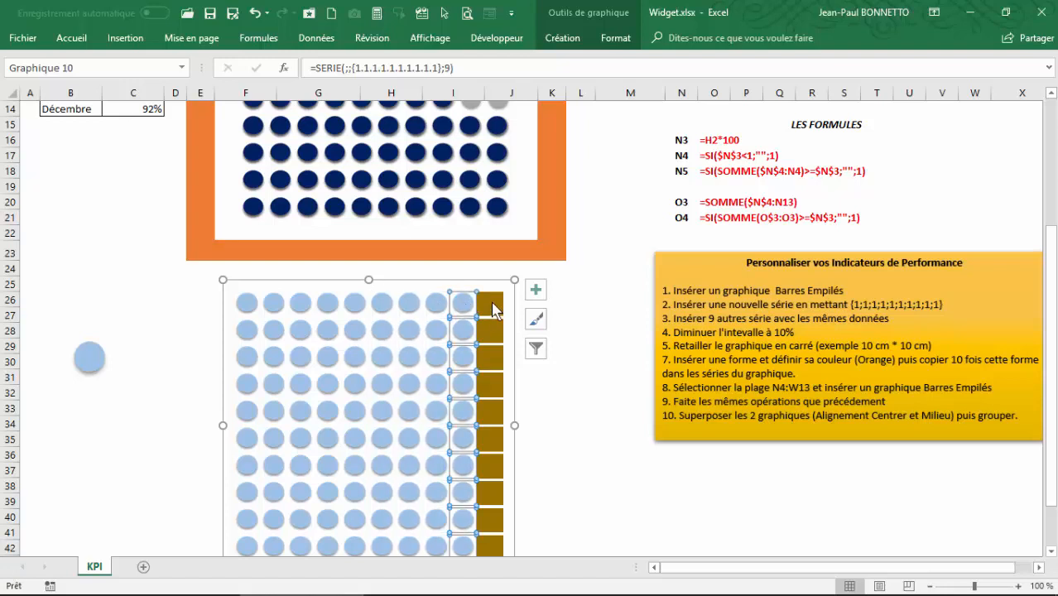
left_click(493, 308)
key("ctrl+v")
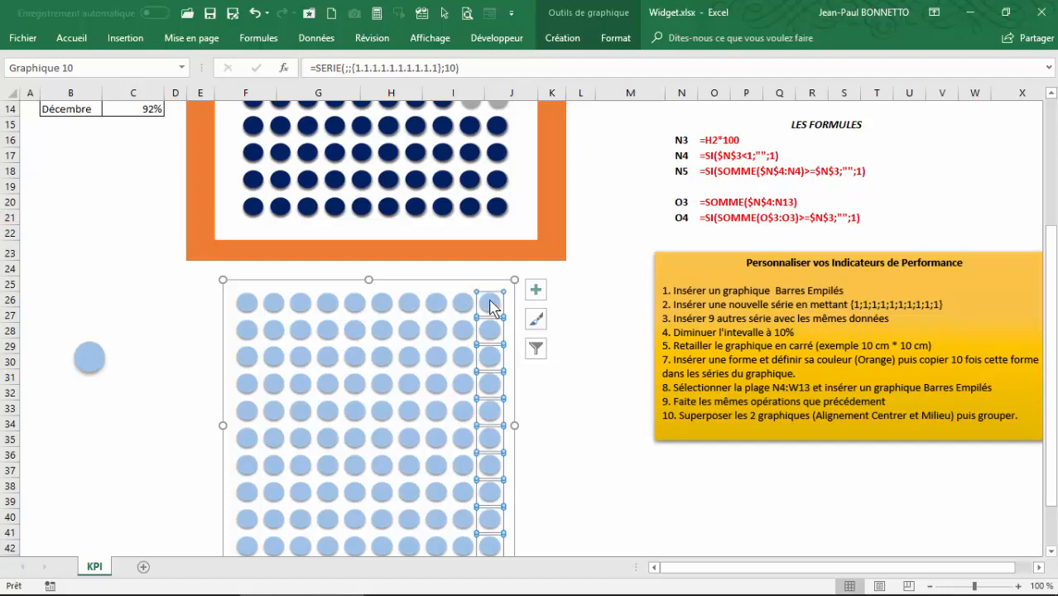
left_click(104, 304)
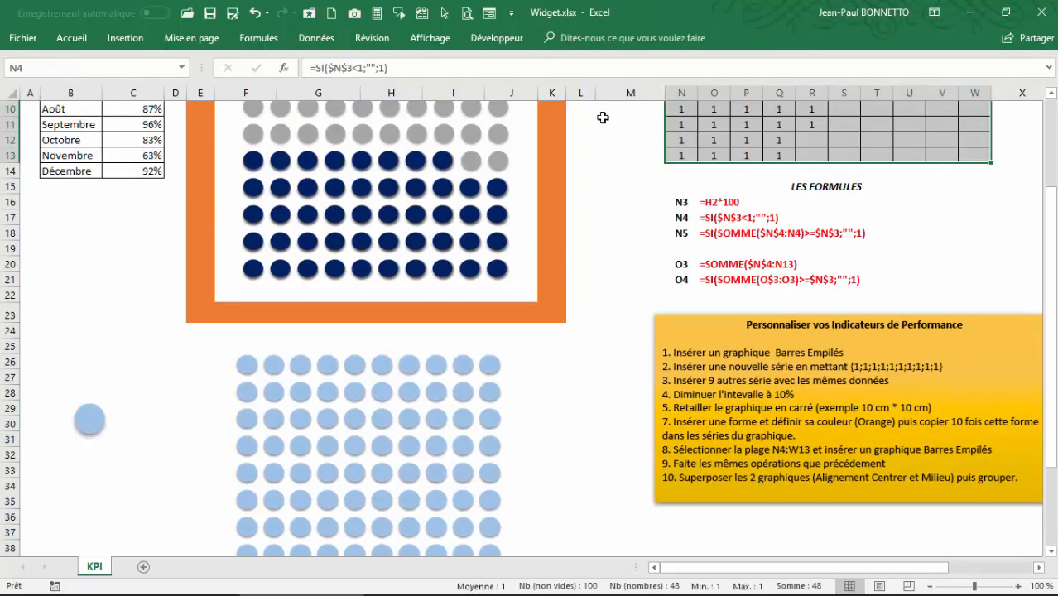
Step: Set the period in G2 to Novembre and switch it to Décembre
scroll(593, 387, "up", 3)
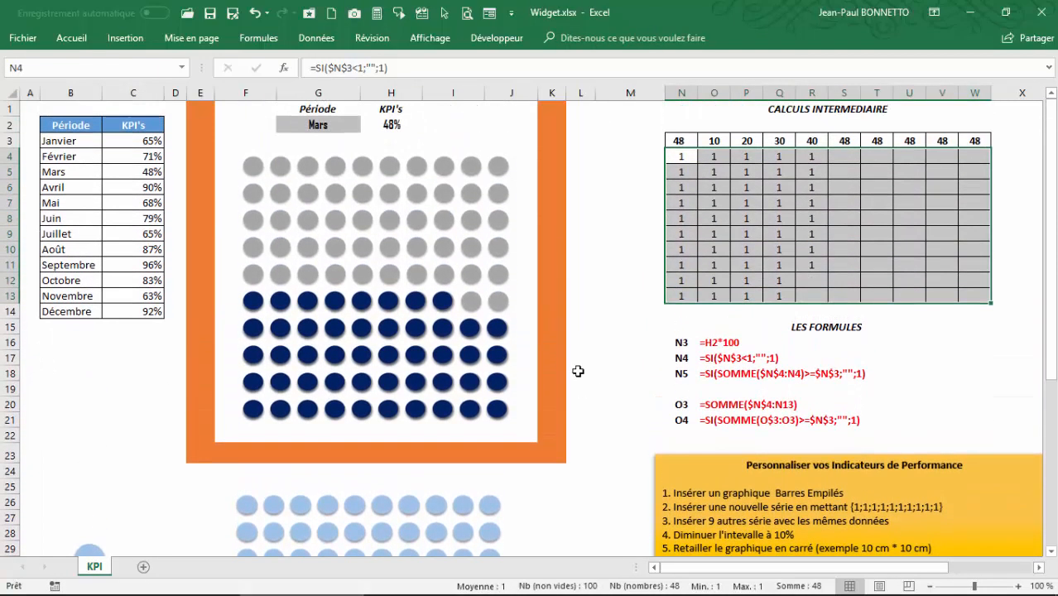
scroll(586, 312, "down", 3)
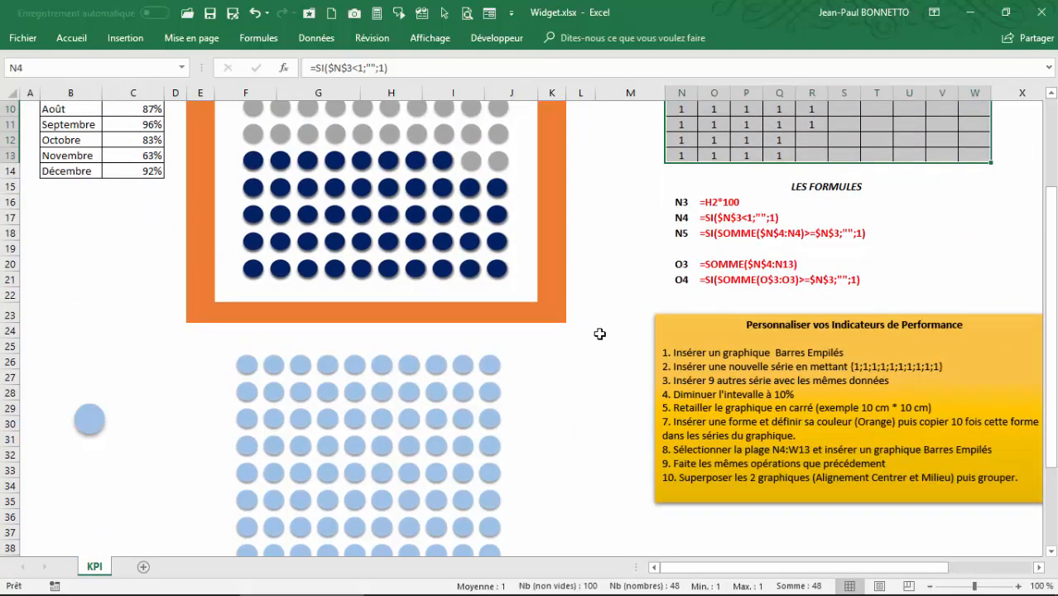
scroll(601, 331, "up", 3)
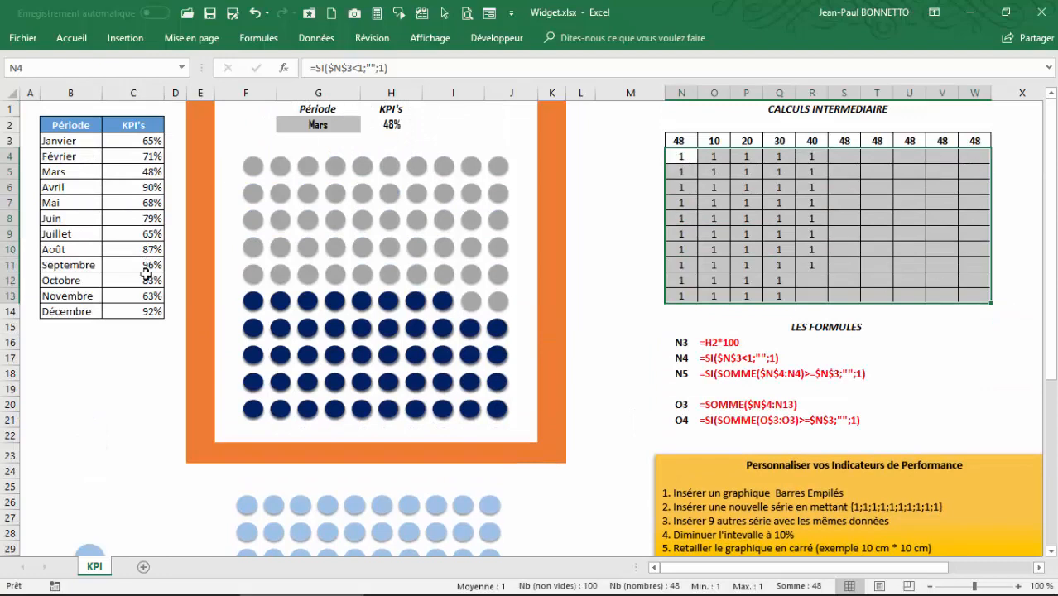
left_click(321, 126)
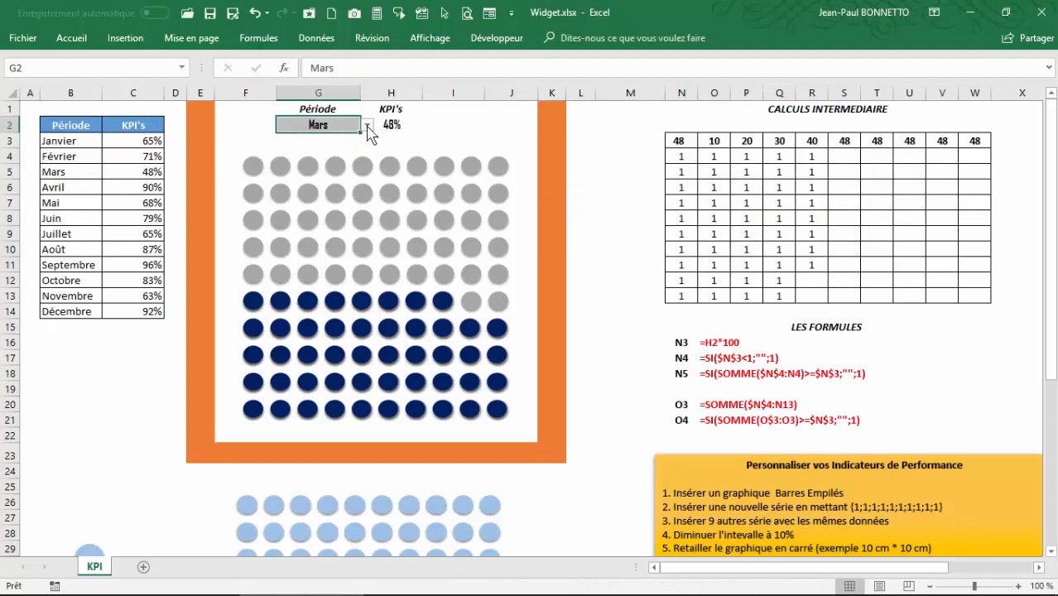
left_click(367, 126)
left_click_drag(367, 168, 357, 207)
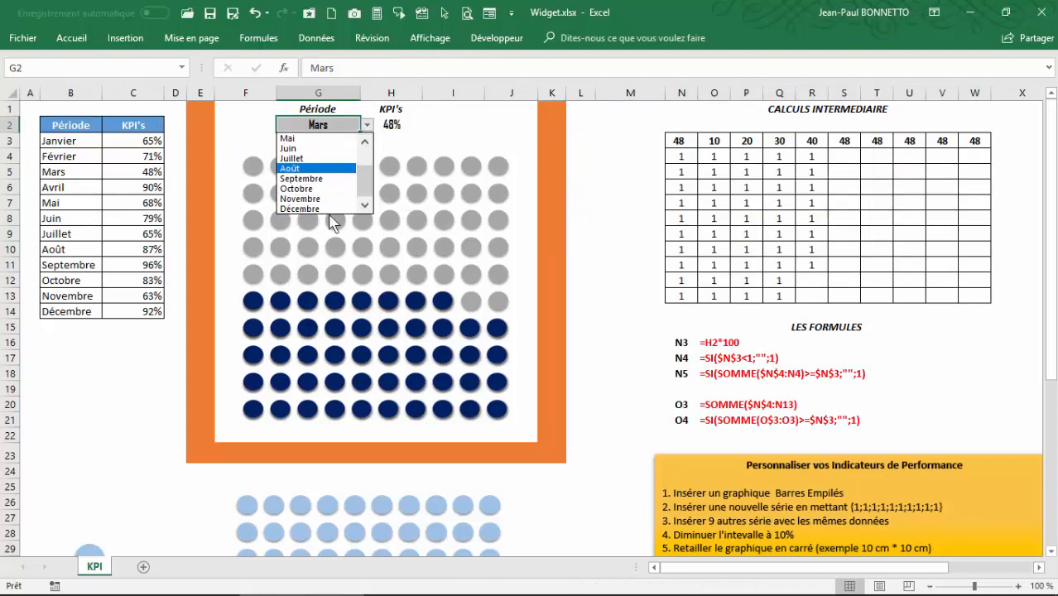
left_click(310, 198)
left_click(362, 143)
left_click(367, 126)
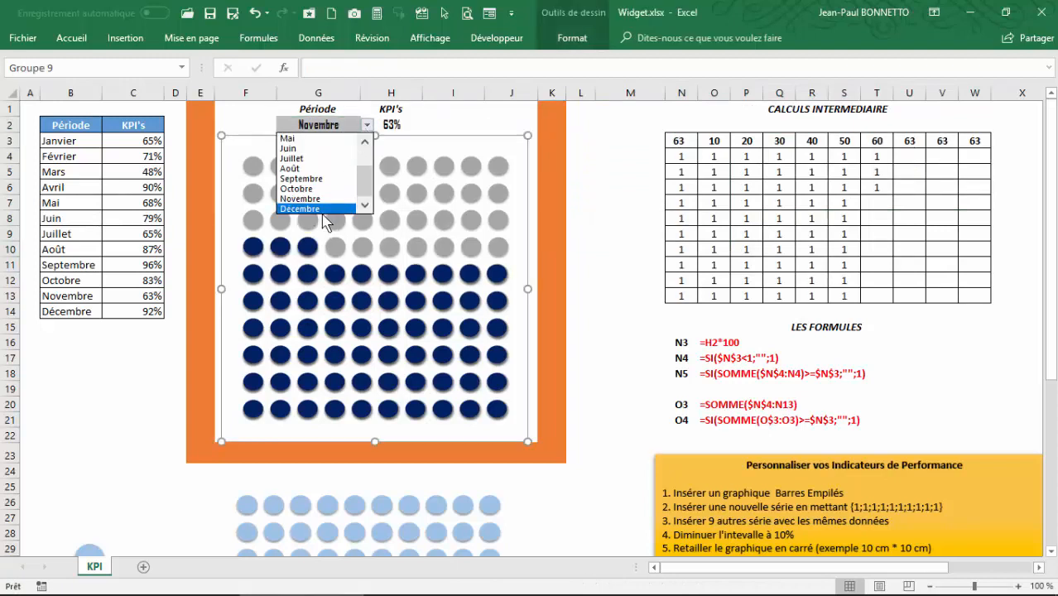
left_click(322, 209)
Step: Set December's KPI in C14 to 100%
left_click(135, 312)
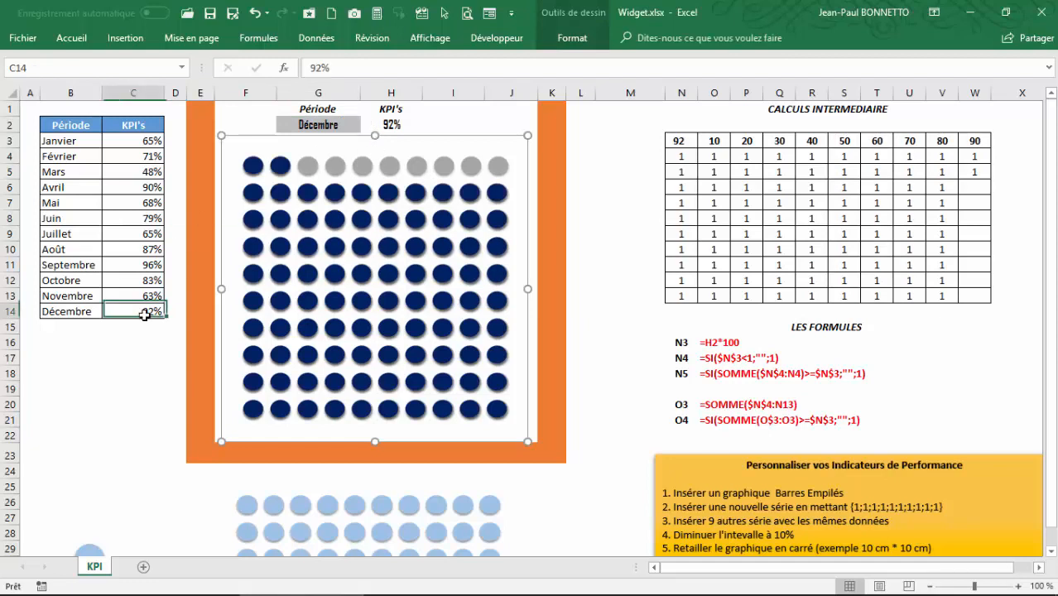
type("100")
key("Return")
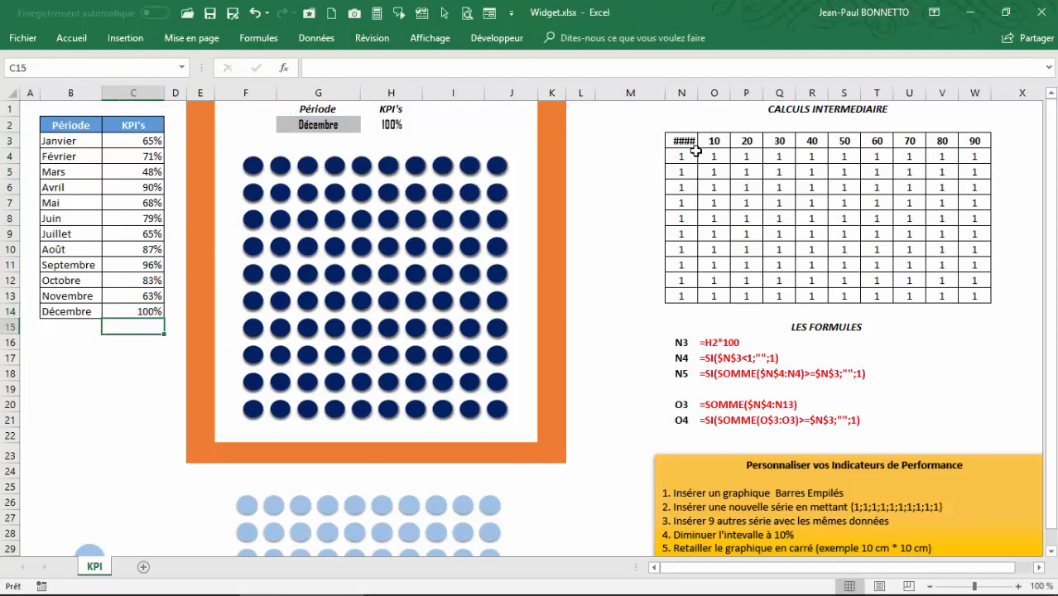
Step: Insert a 2D stacked bar chart from the intermediate calculations in N4:W13
left_click_drag(692, 155, 956, 297)
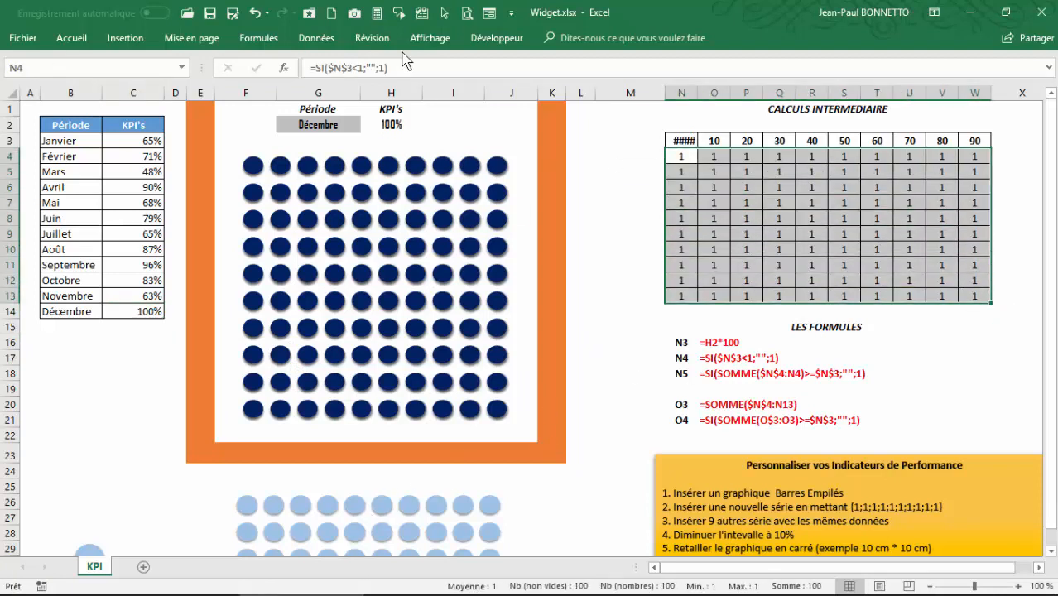
left_click(125, 38)
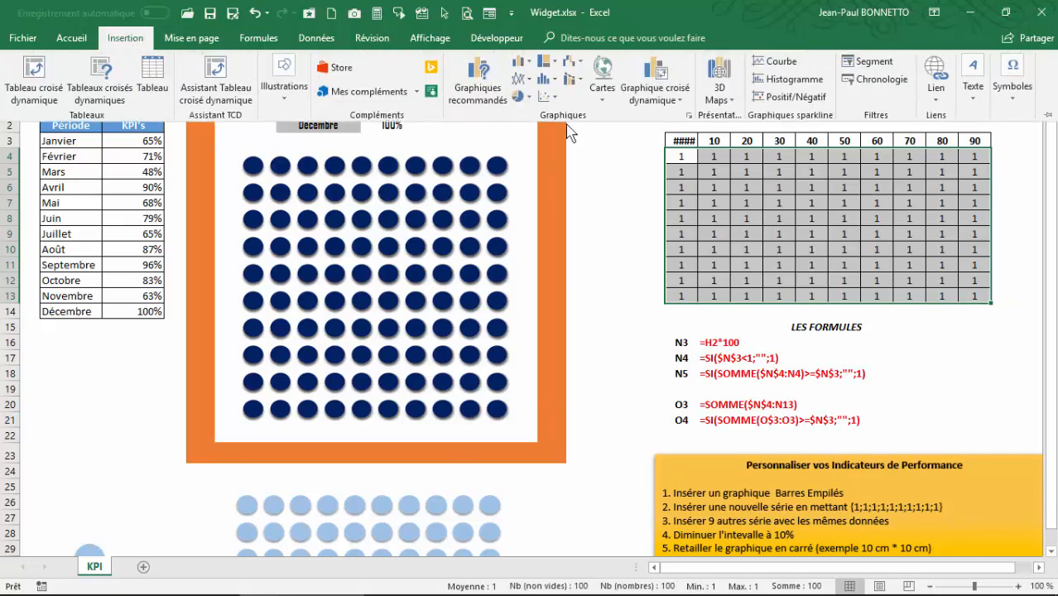
left_click(522, 61)
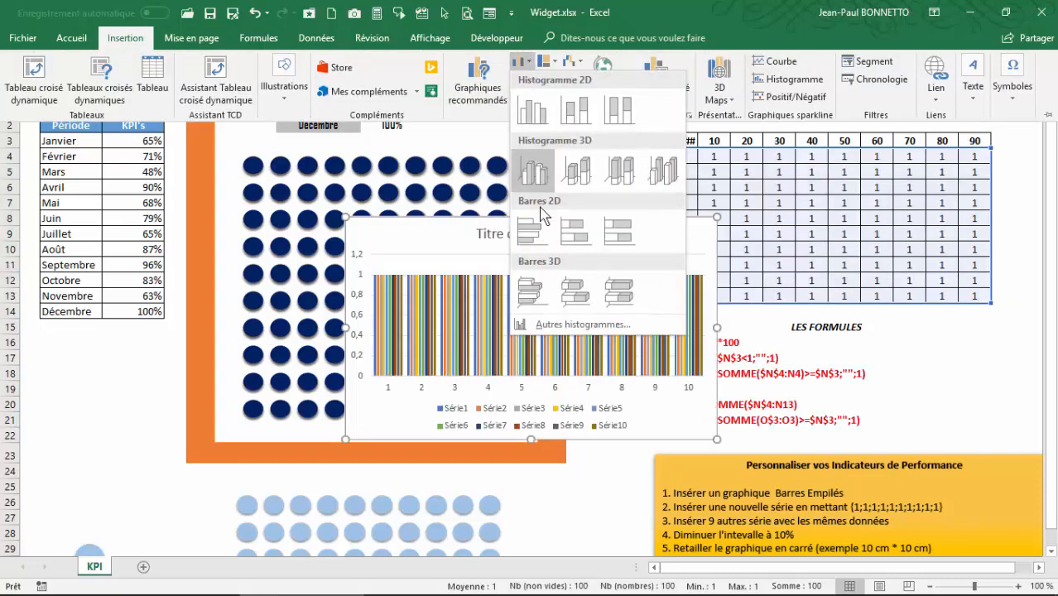
left_click(575, 236)
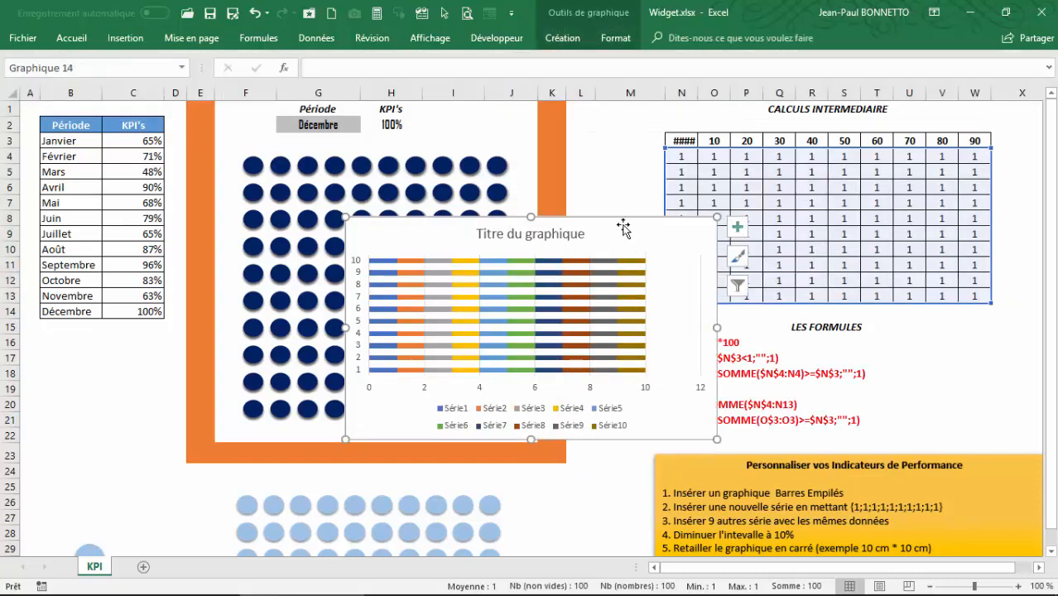
Step: Move the new stacked bar chart off the dot grids to the empty cells below the yellow instruction box
left_click_drag(622, 217, 521, 468)
scroll(501, 348, "down", 5)
scroll(521, 469, "down", 3)
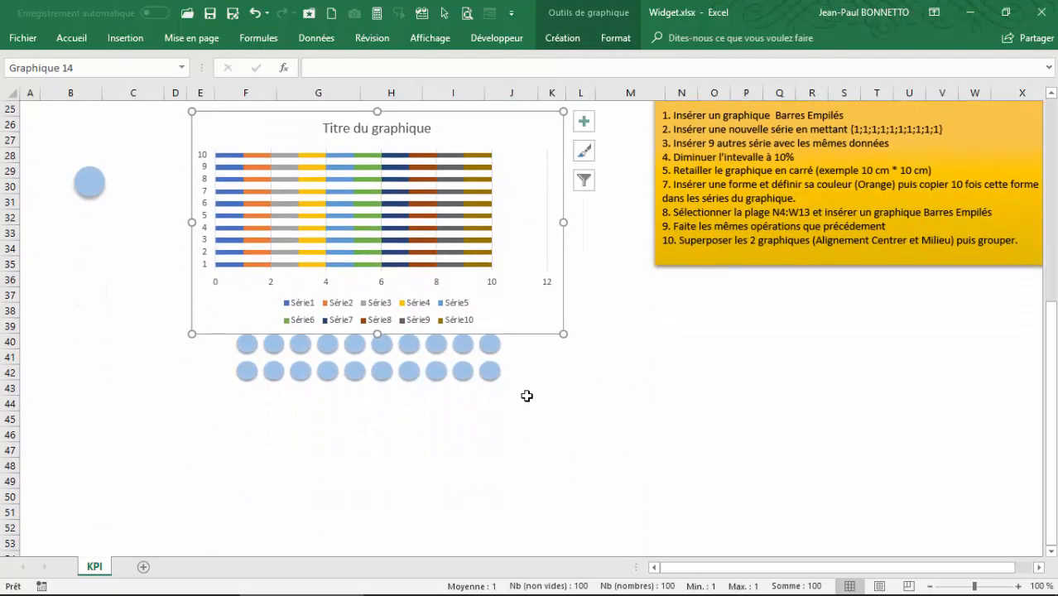
left_click_drag(533, 335, 900, 507)
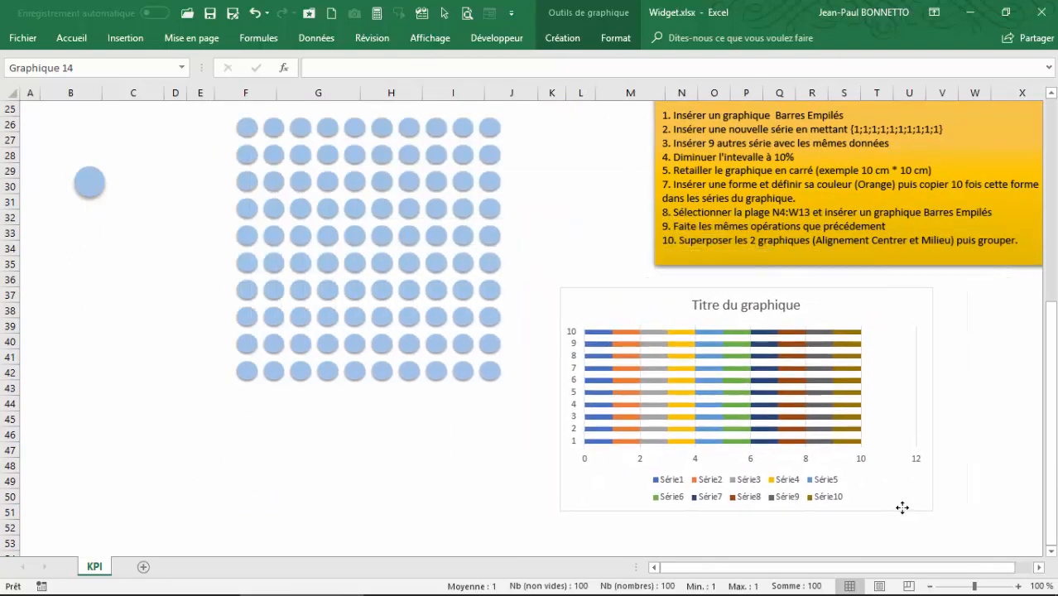
Step: Set the maximum of the new stacked bar chart's horizontal axis to 10
left_click_drag(848, 290, 838, 289)
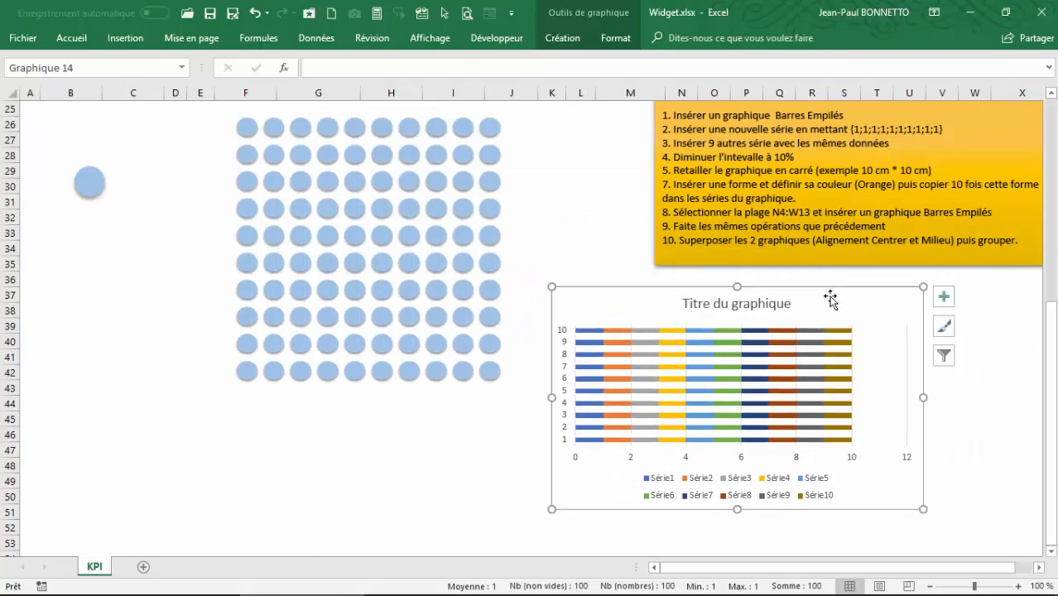
double_click(798, 457)
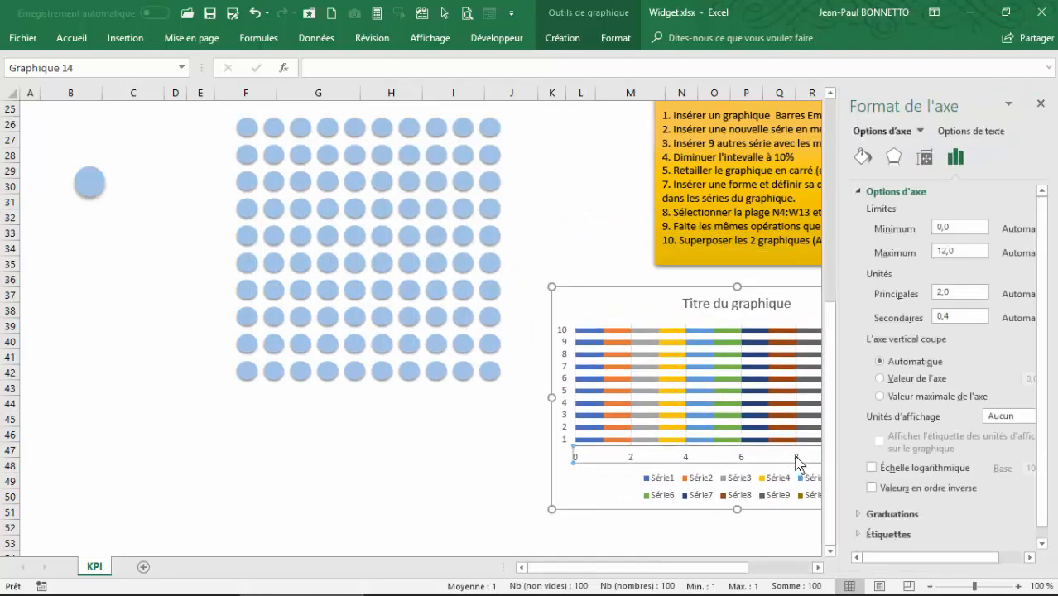
left_click(946, 251)
left_click(580, 263)
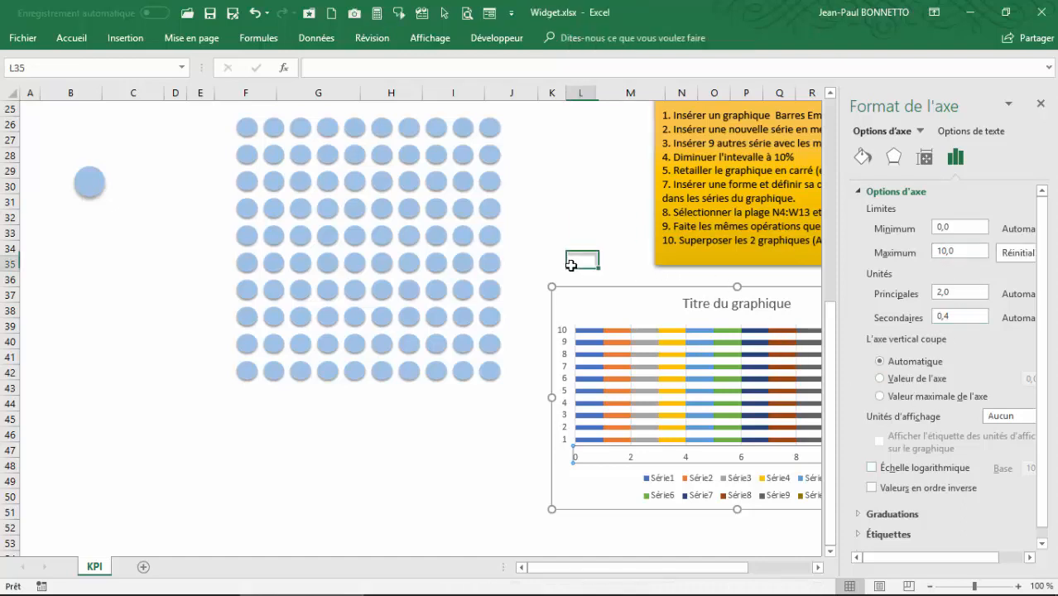
left_click(1040, 106)
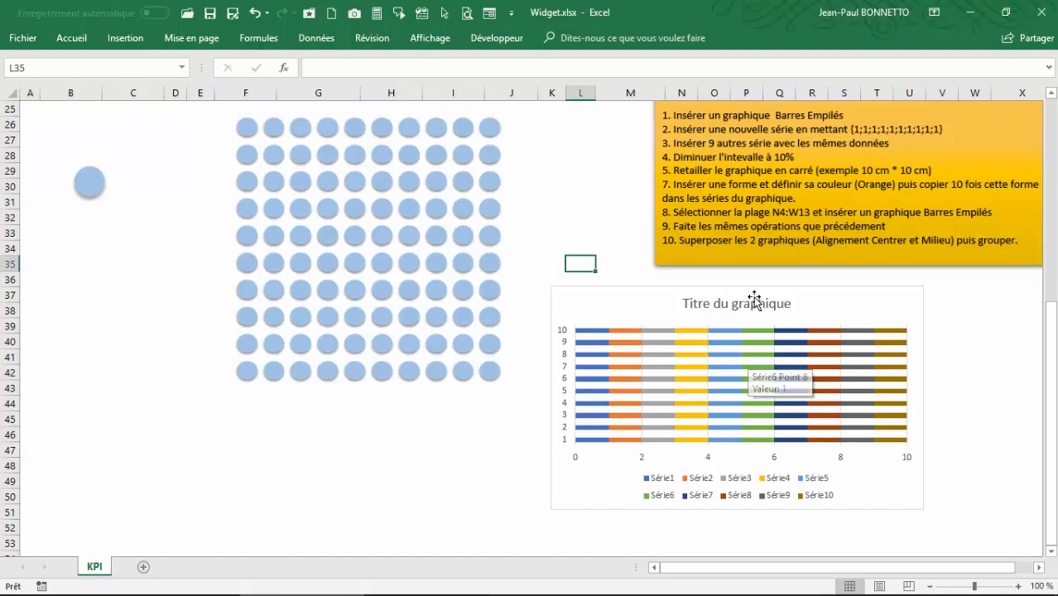
Step: Remove the axes, chart title, gridlines and legend from the new stacked bar chart
left_click(833, 300)
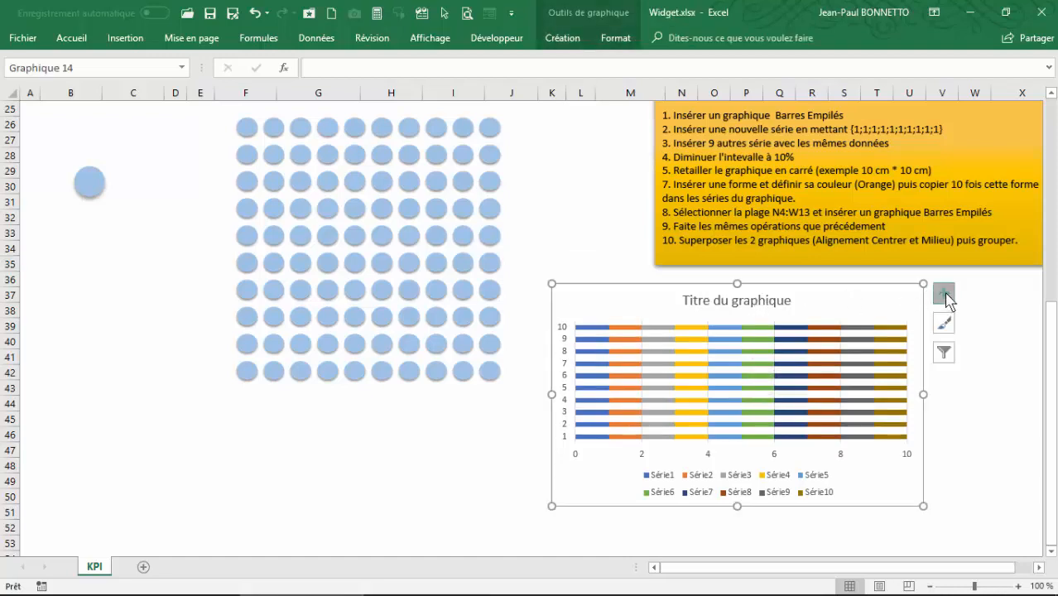
left_click(945, 295)
left_click(395, 312)
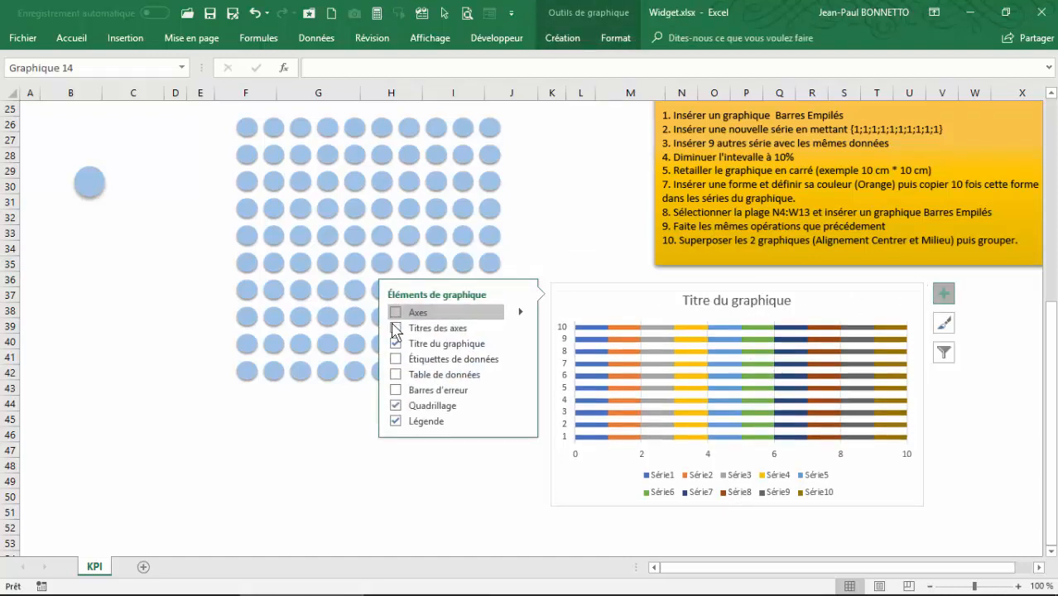
left_click(395, 343)
left_click(395, 405)
left_click(396, 420)
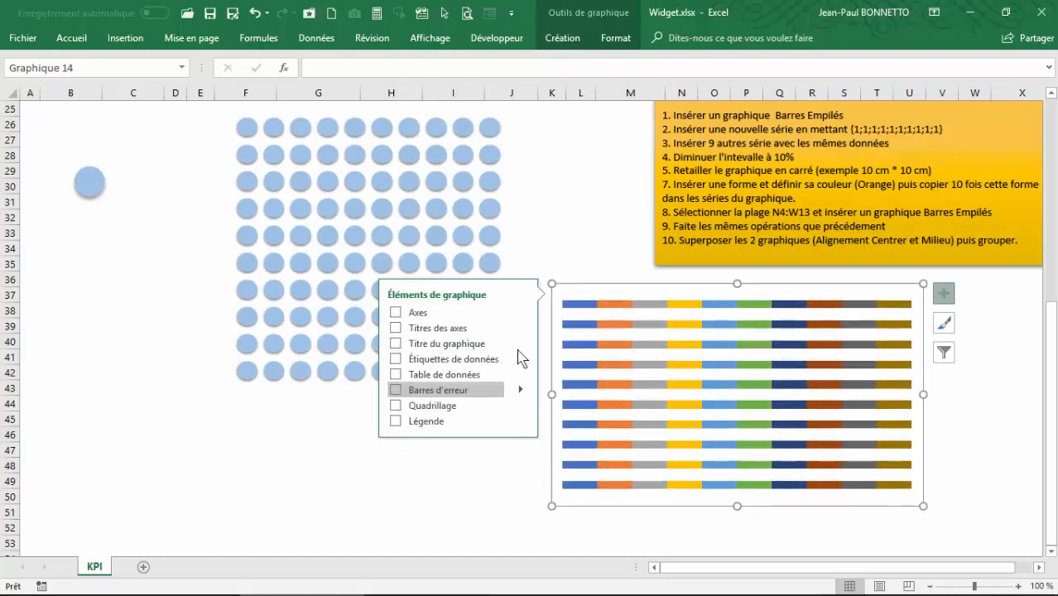
left_click(614, 245)
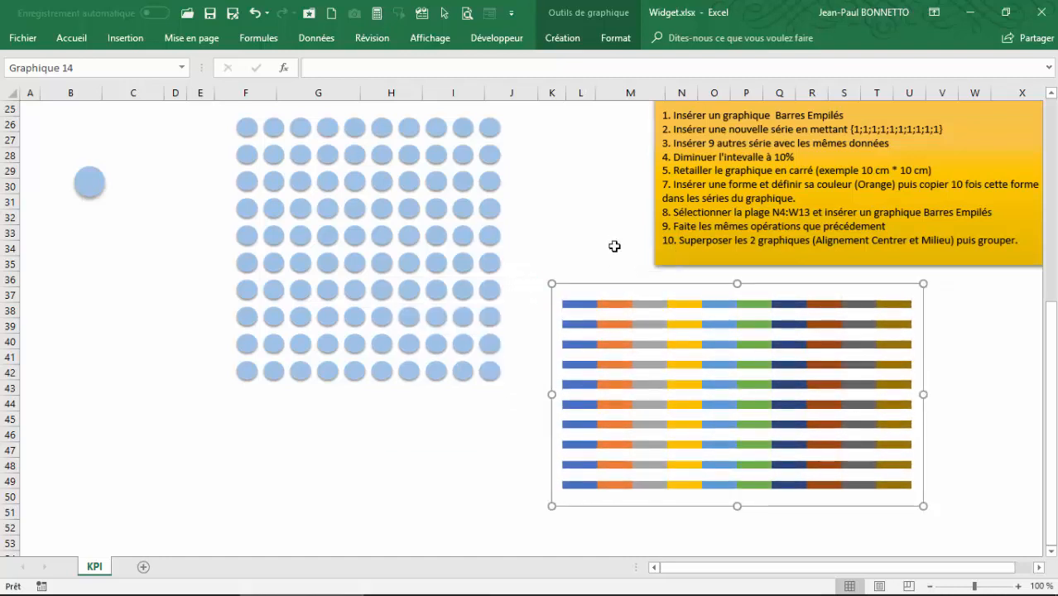
Step: Reduce the gap width between the new chart's bars to 10%
left_click(650, 311)
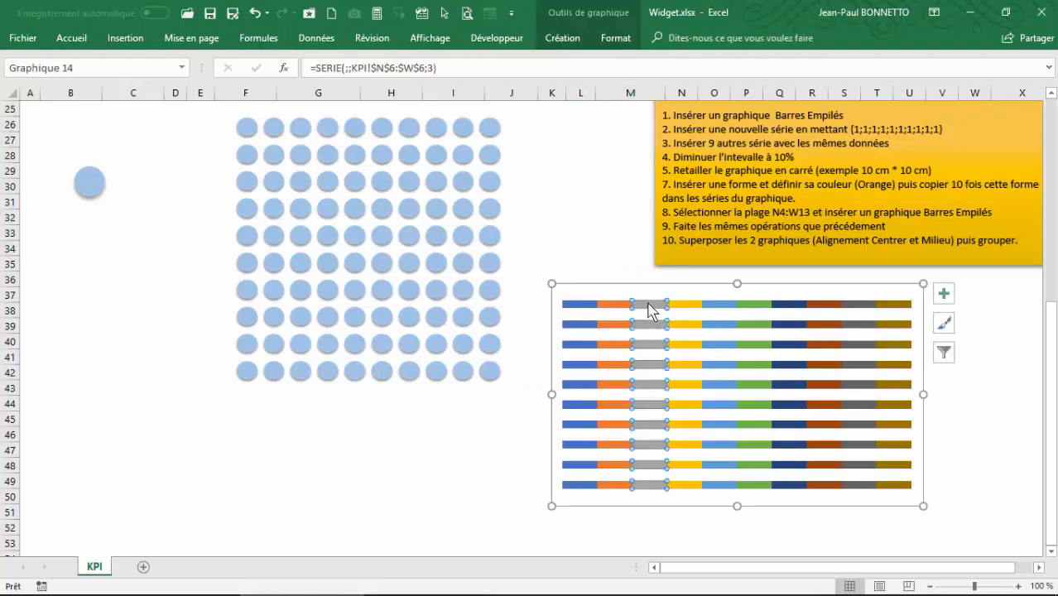
right_click(650, 308)
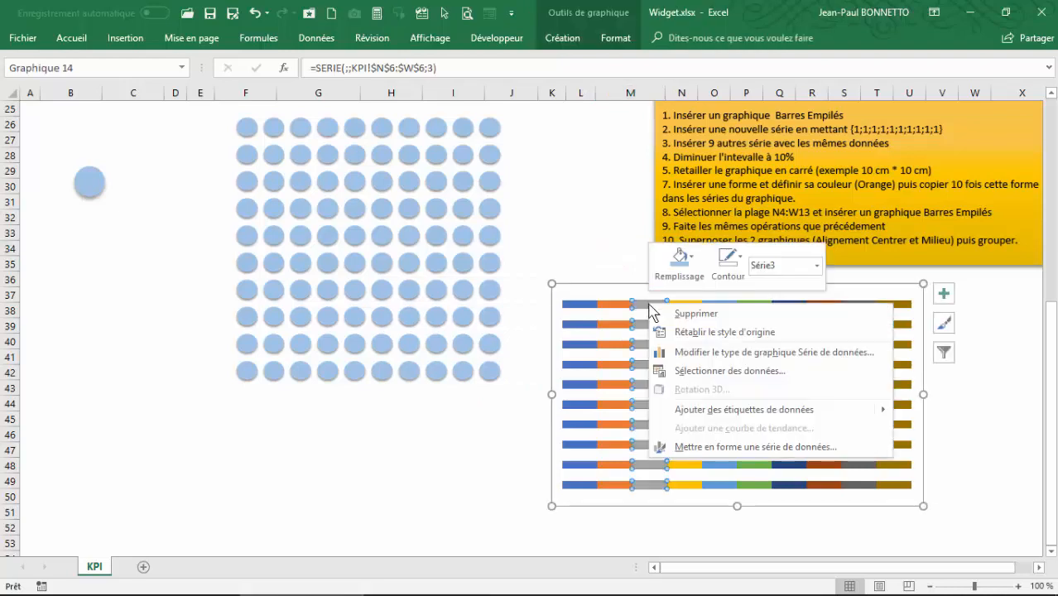
left_click(719, 447)
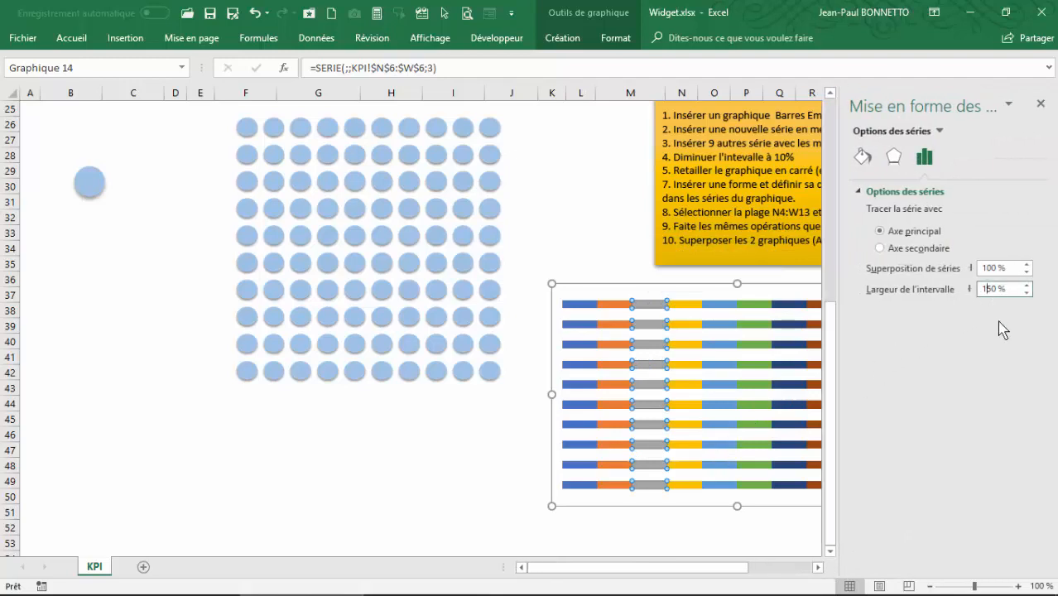
left_click(407, 450)
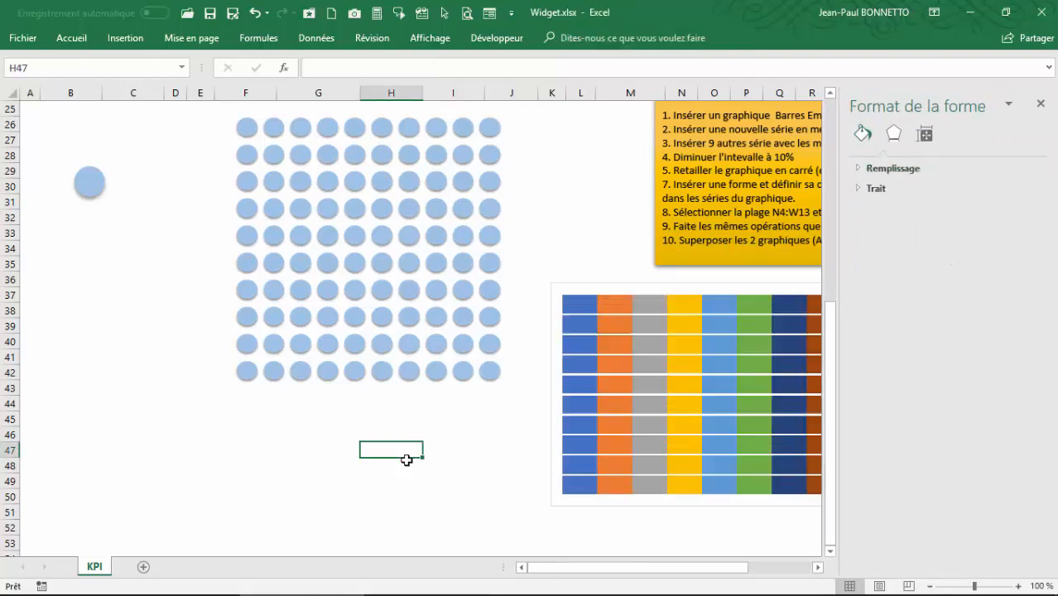
left_click(1040, 103)
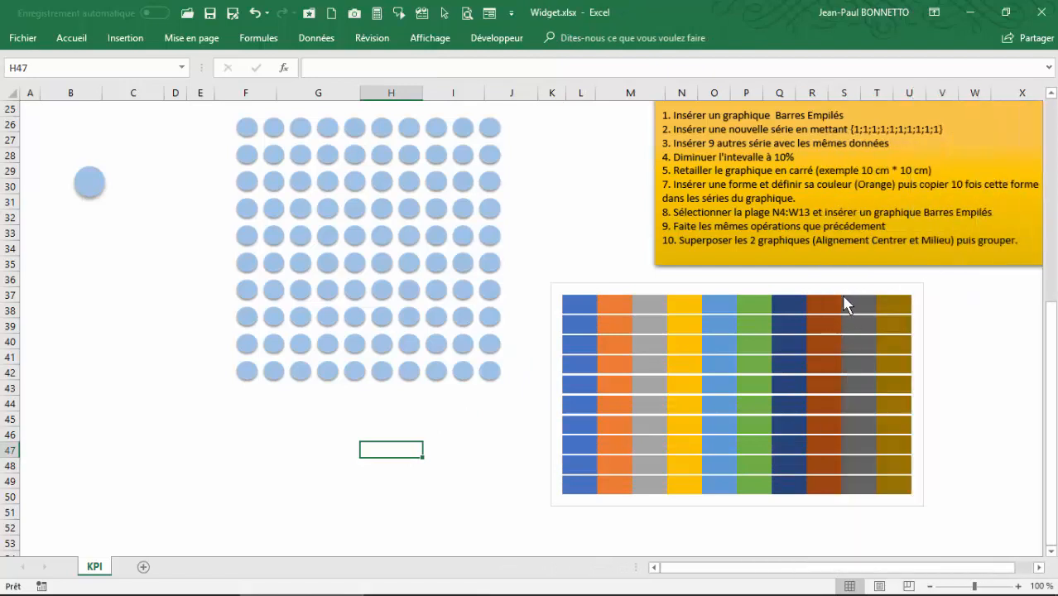
Step: Resize the new stacked bar chart to a square 10 cm high and 10 cm wide
left_click_drag(843, 283, 790, 291)
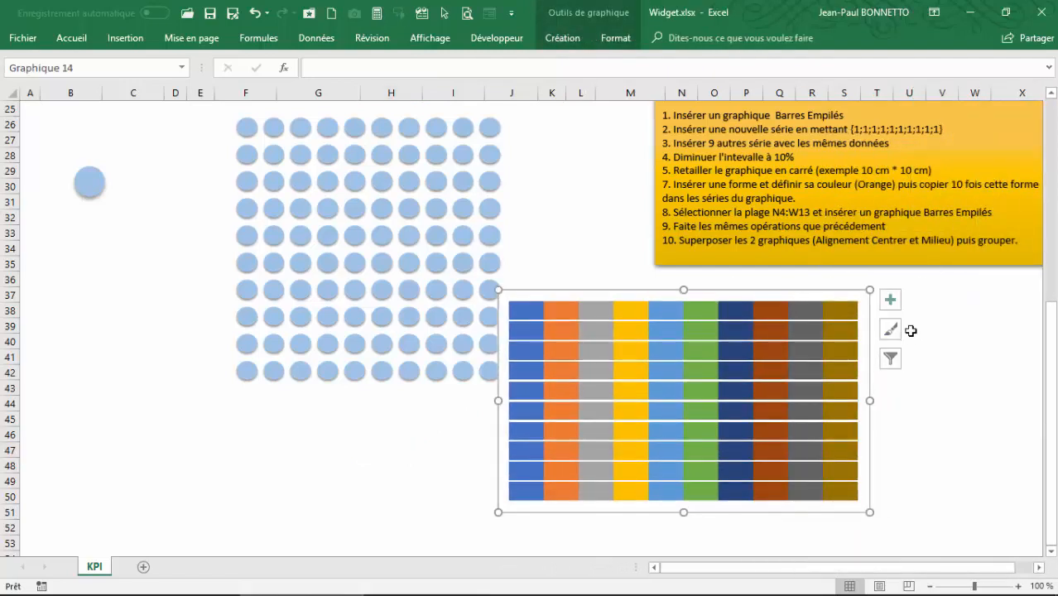
left_click(616, 38)
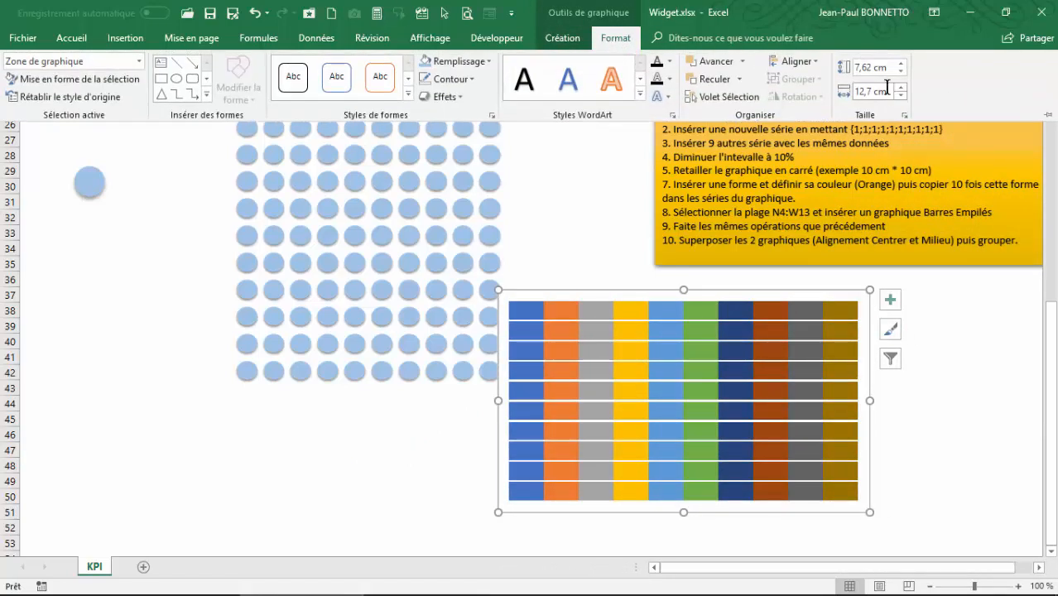
left_click(876, 68)
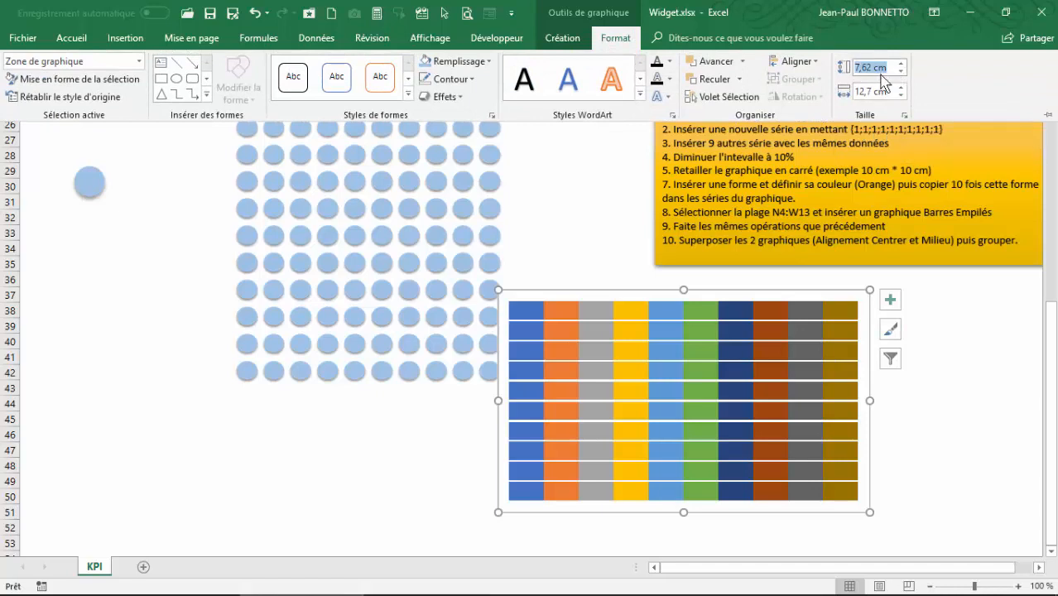
type("10")
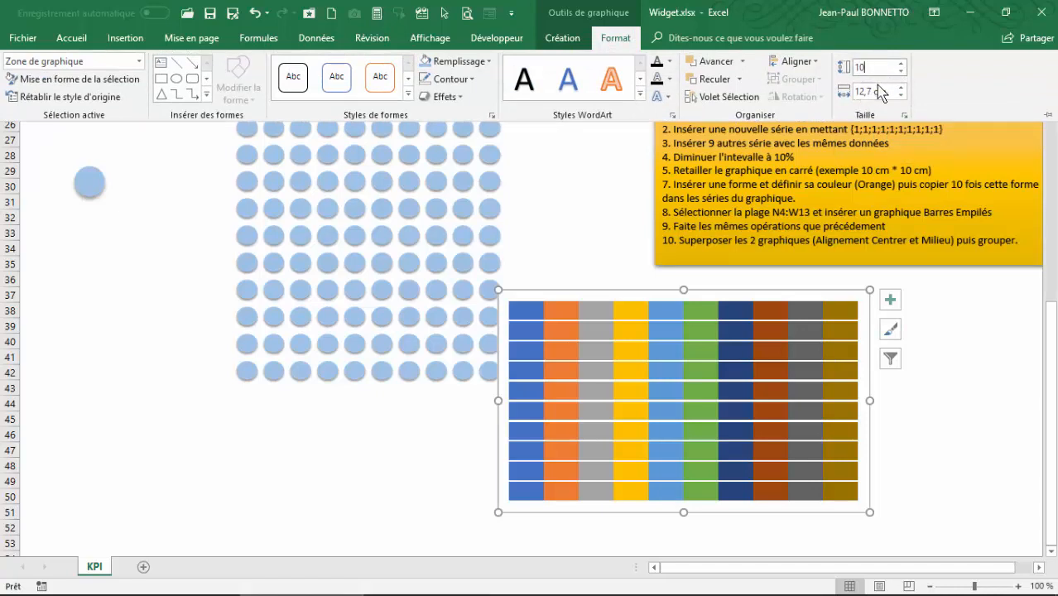
left_click(877, 88)
type("10")
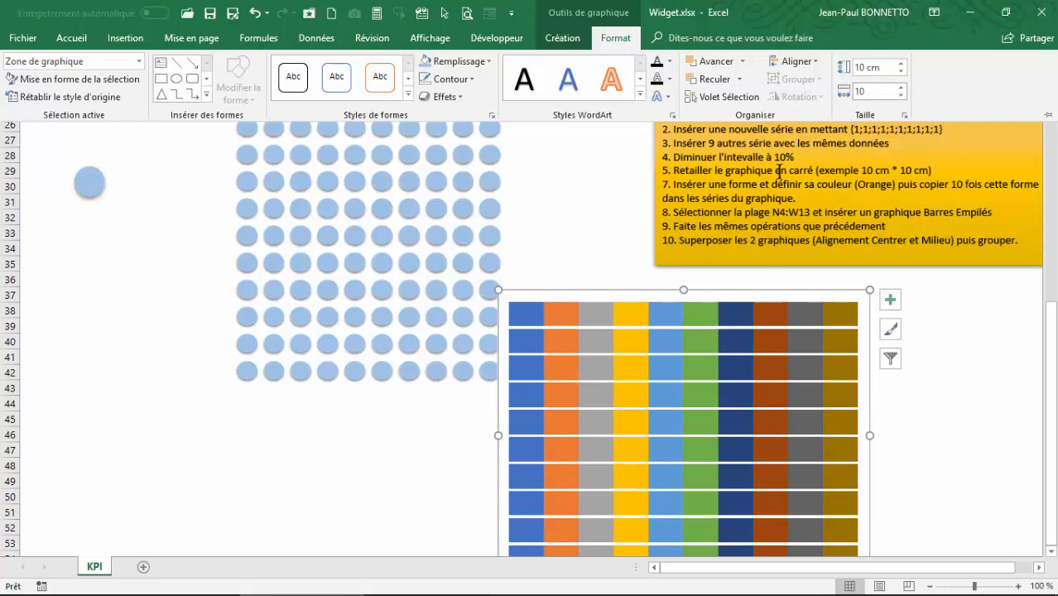
key("Return")
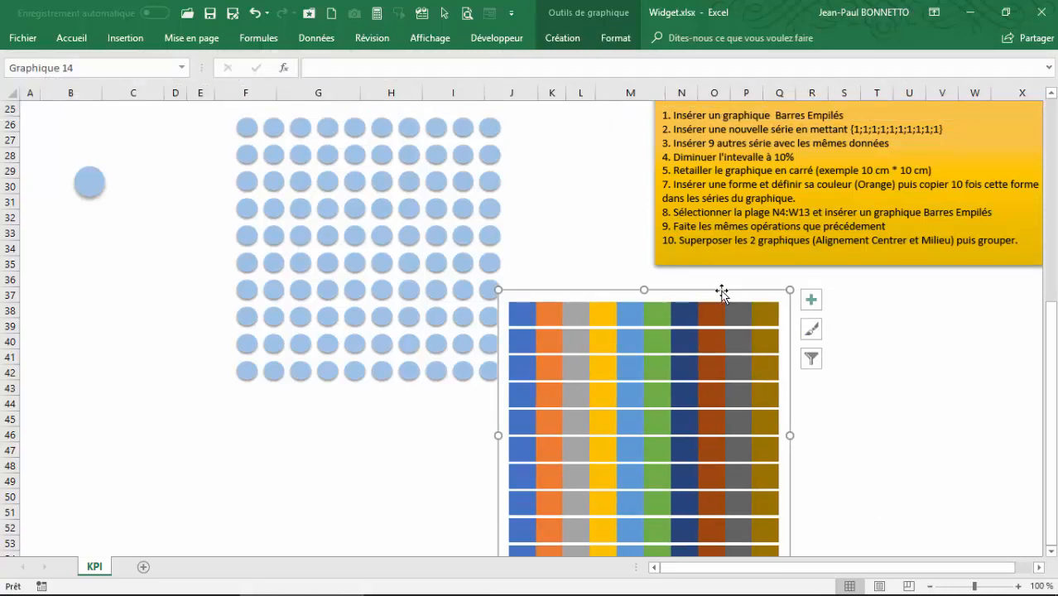
Step: Move the multicoloured chart partly over the light blue dot grid and remove its chart area fill and outline
left_click_drag(721, 293, 558, 224)
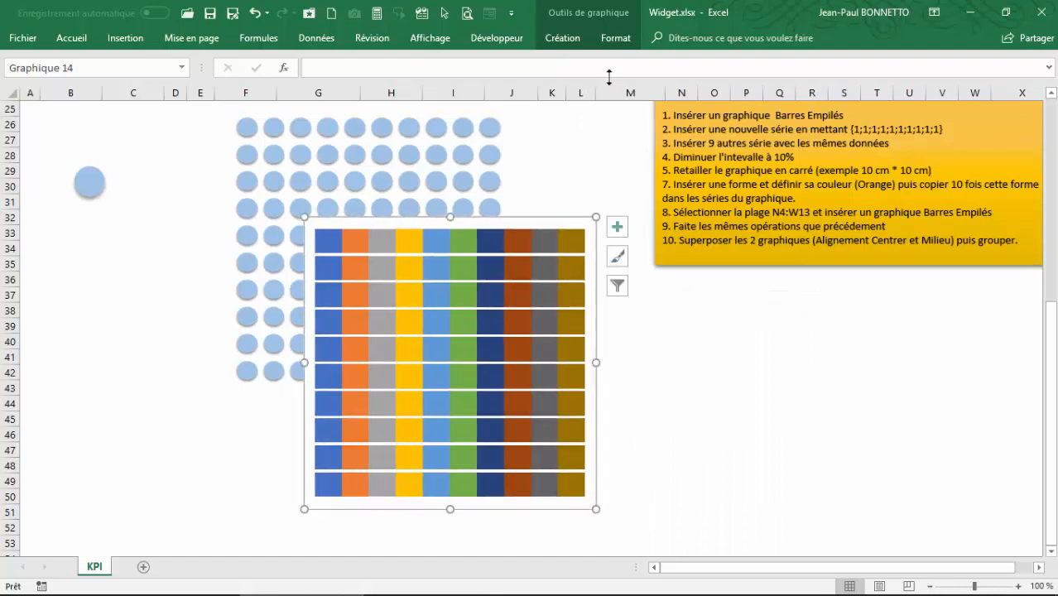
left_click(616, 39)
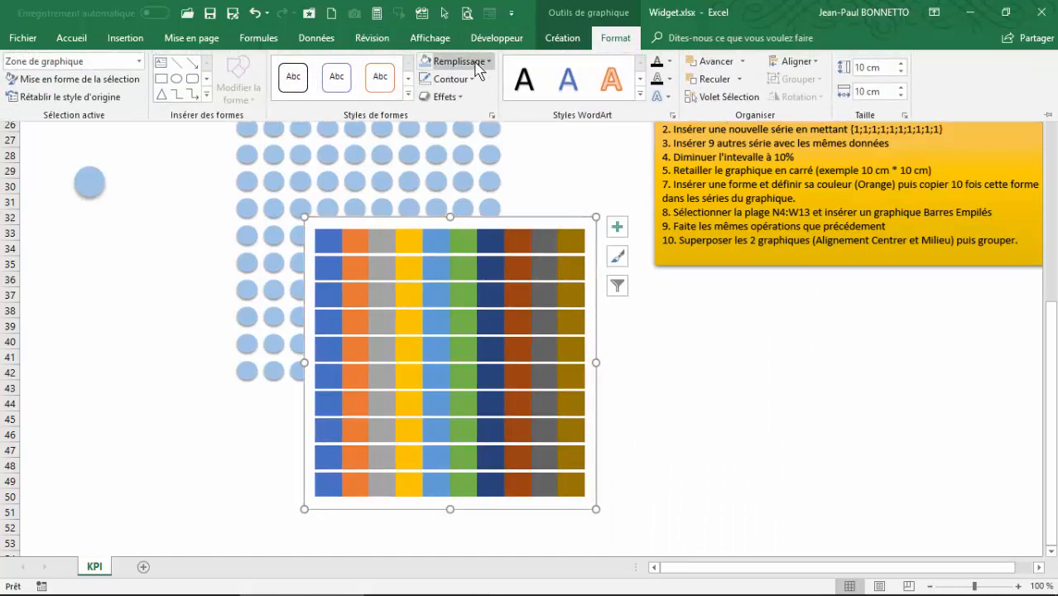
left_click(484, 62)
left_click(480, 217)
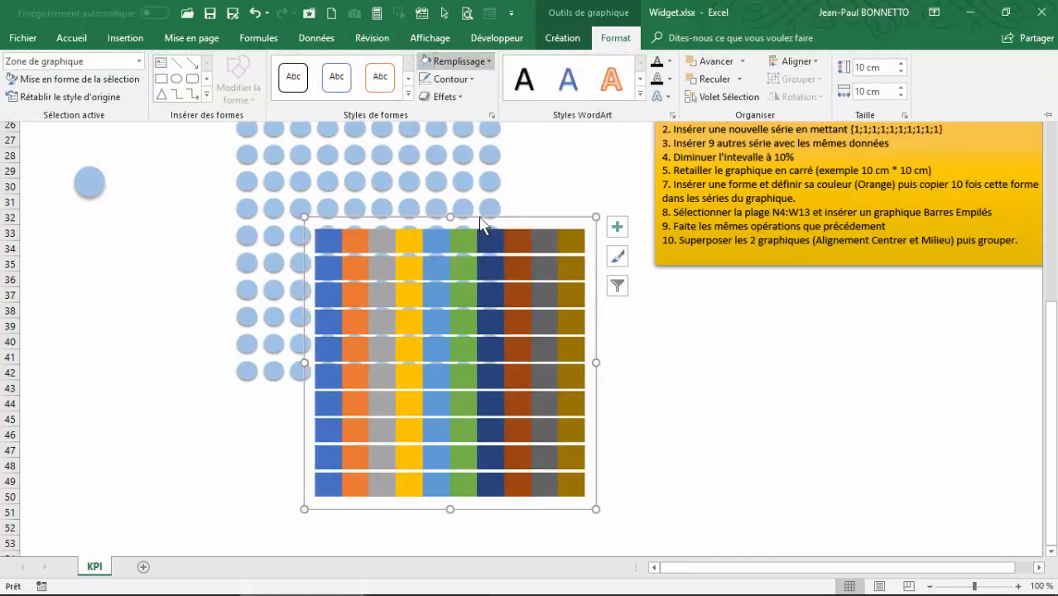
left_click(471, 80)
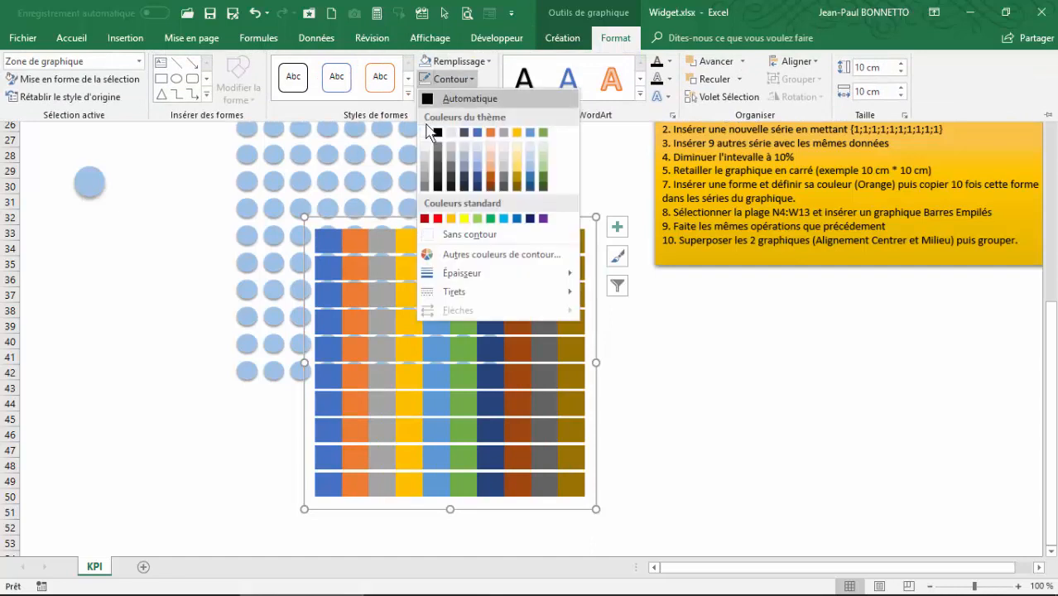
left_click(464, 234)
left_click(566, 249)
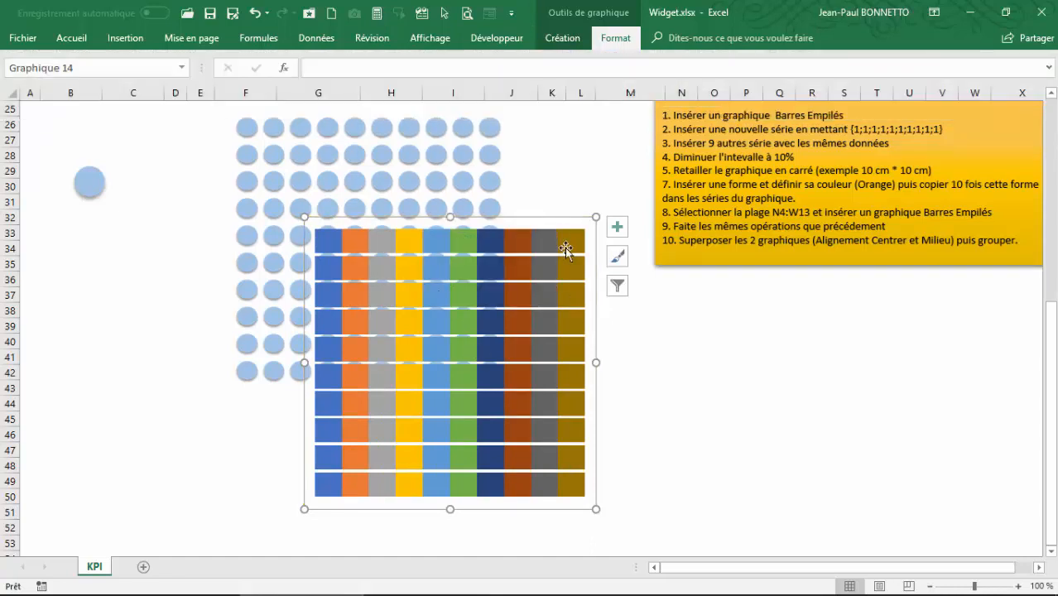
Step: Move the multicoloured chart clear of the light blue dot grid to the empty cells below the yellow instruction box
left_click_drag(563, 218, 525, 286)
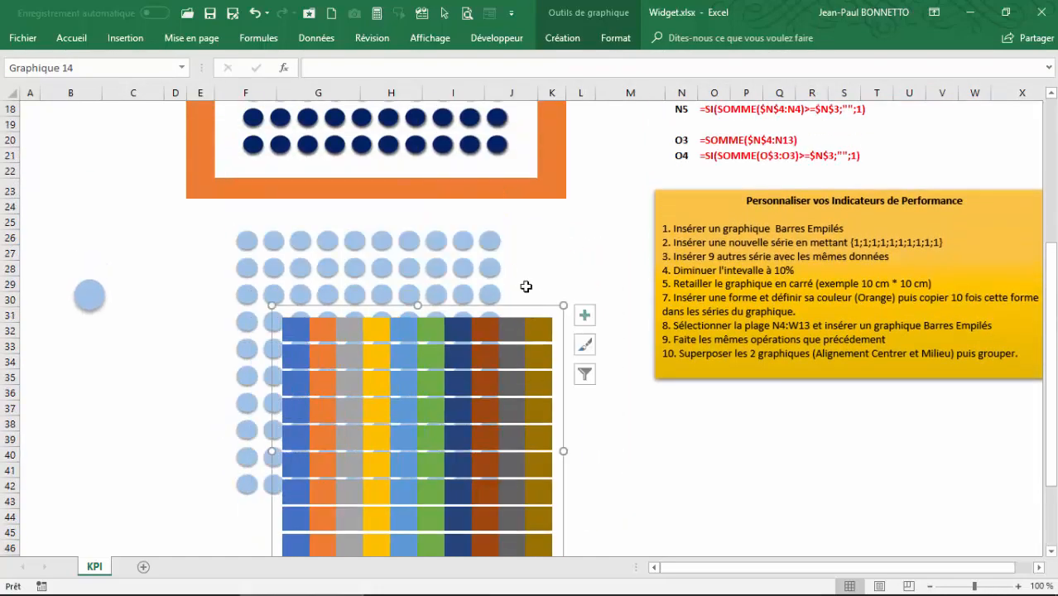
left_click(617, 39)
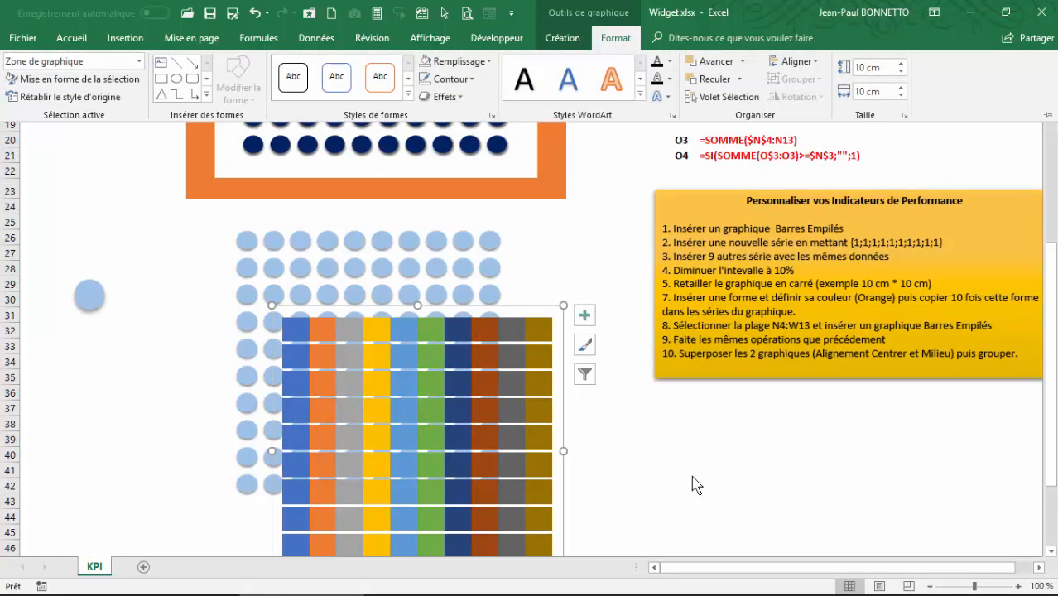
left_click(694, 484)
scroll(515, 229, "down", 2)
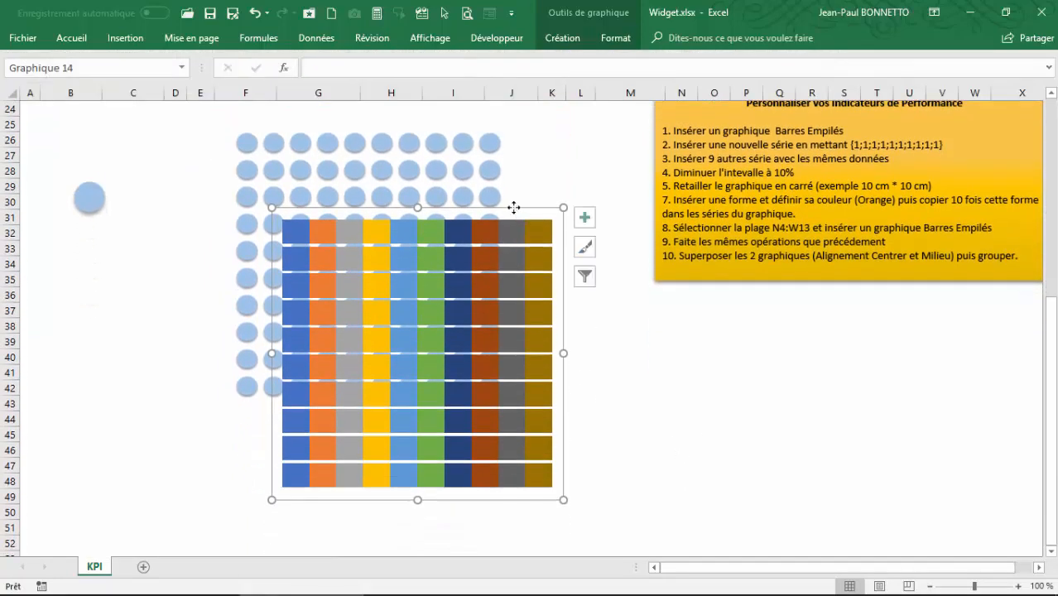
left_click_drag(514, 207, 834, 292)
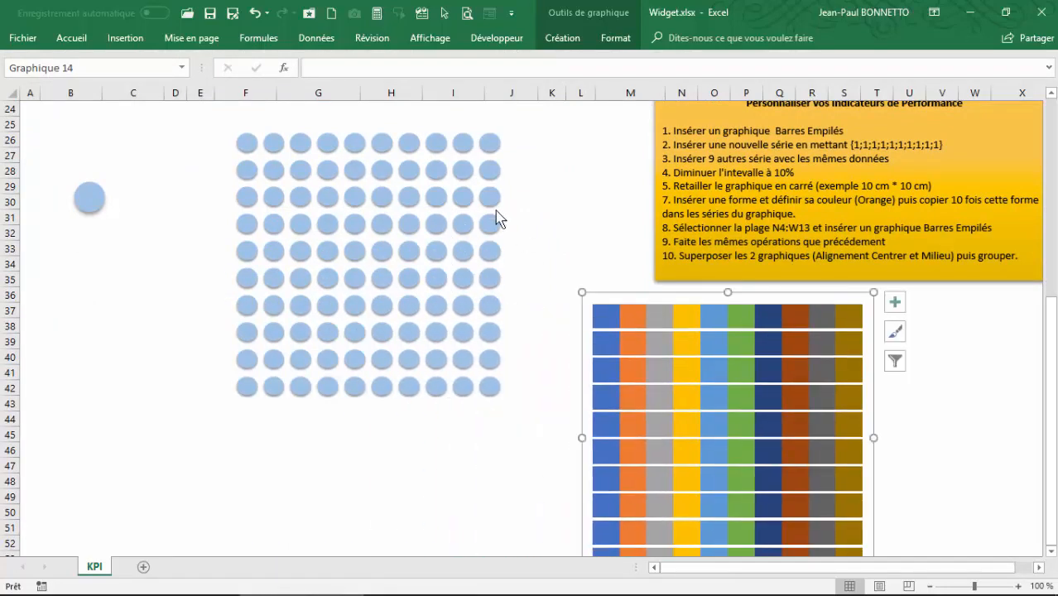
Step: Recolour the standalone light blue circle with the darkest shade of the blue theme colour
scroll(497, 217, "up", 3)
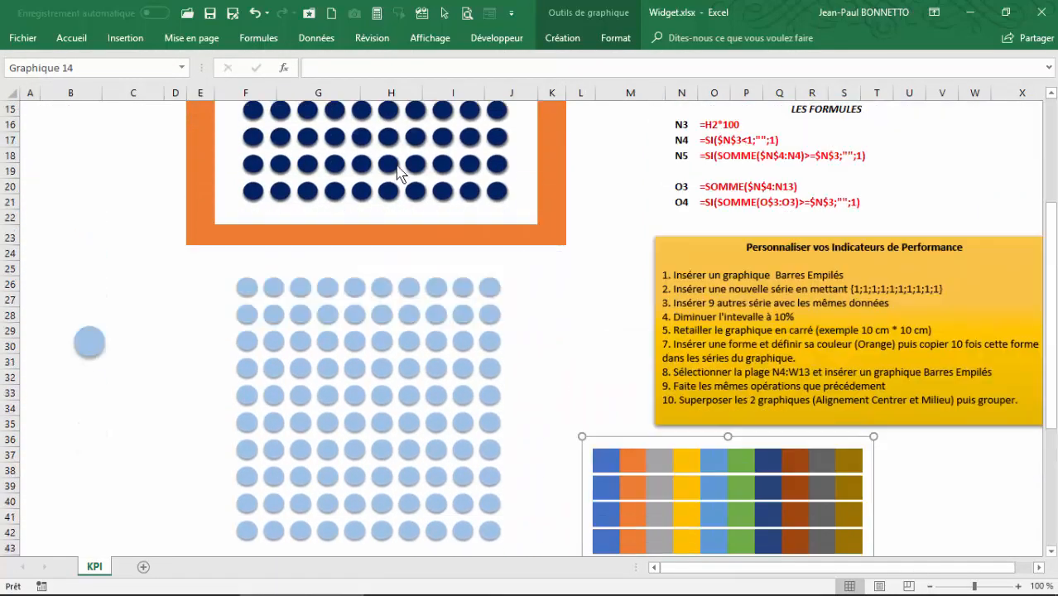
scroll(441, 241, "down", 2)
left_click(91, 249)
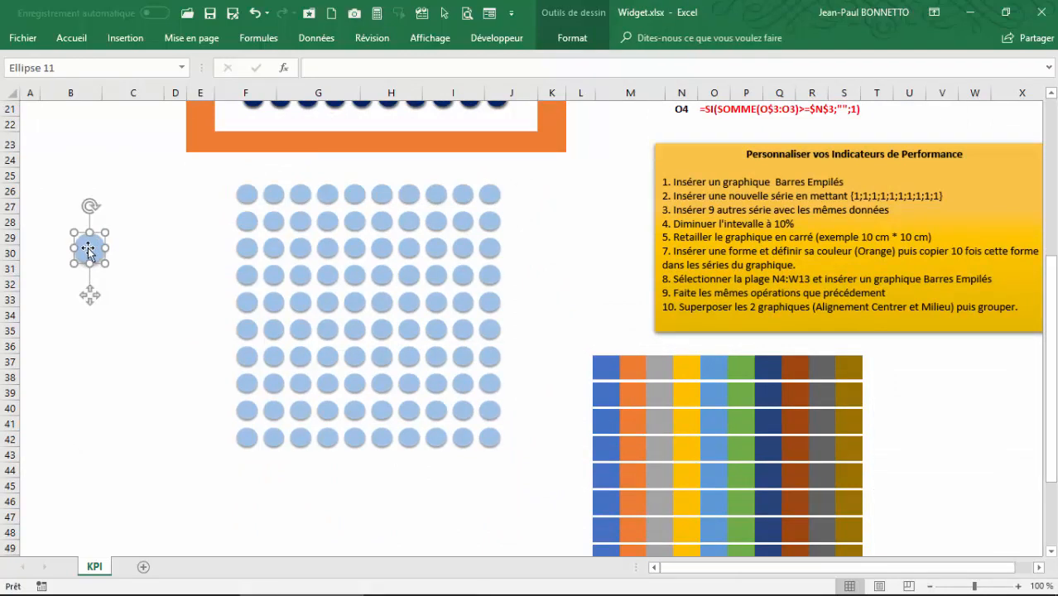
left_click(573, 40)
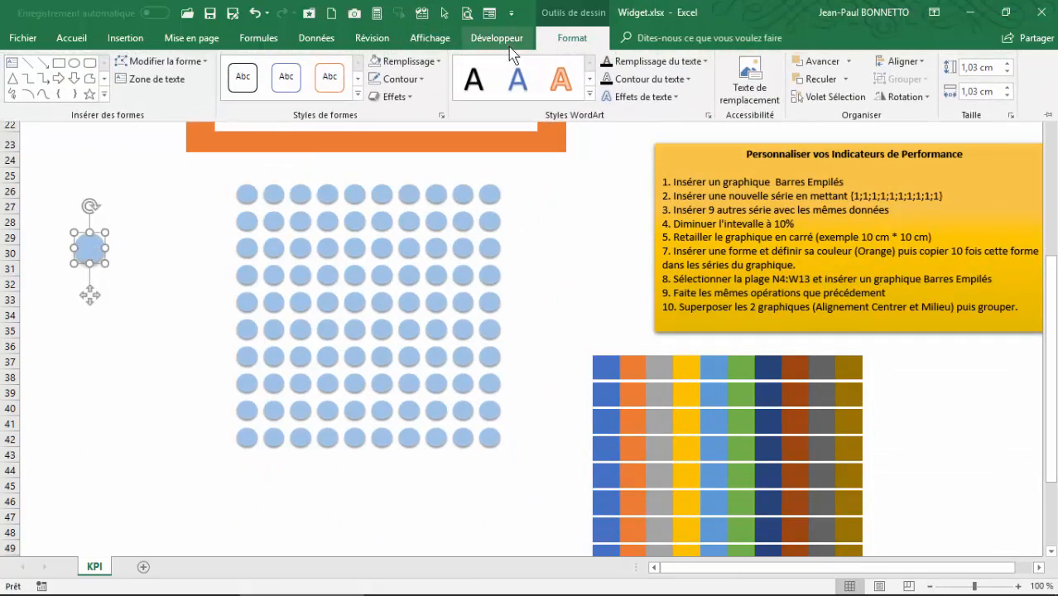
left_click(437, 62)
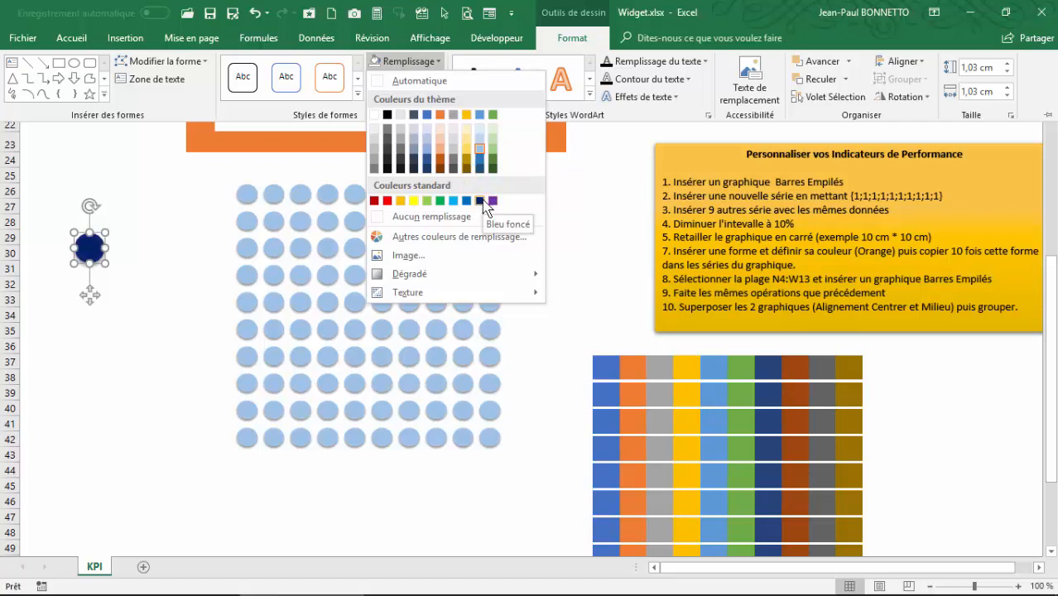
left_click(480, 169)
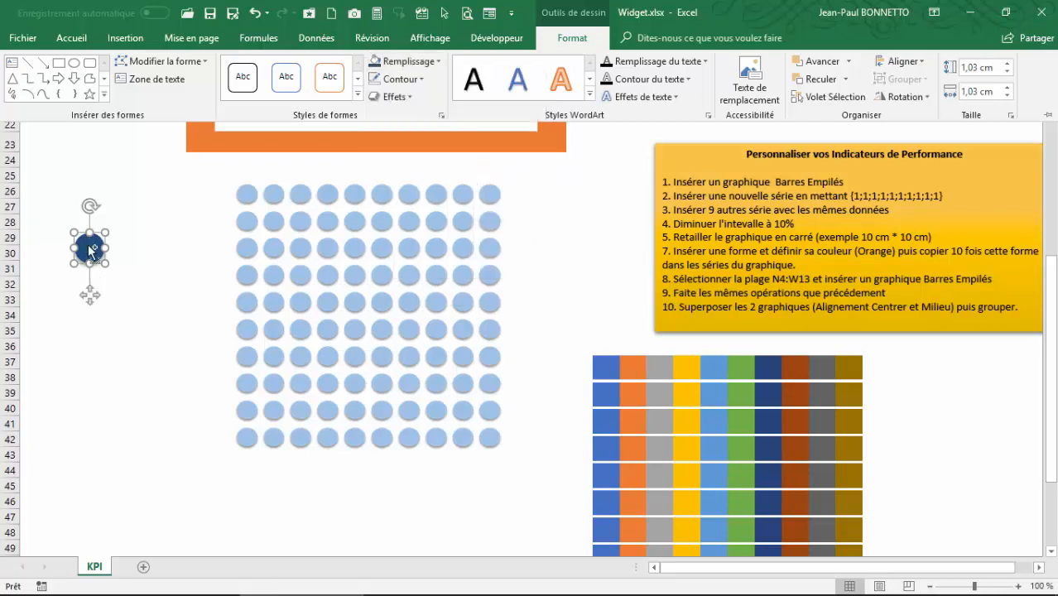
Step: Fill each of the ten series in the multicoloured stacked bar chart with the copied dark blue circle
left_click(609, 374)
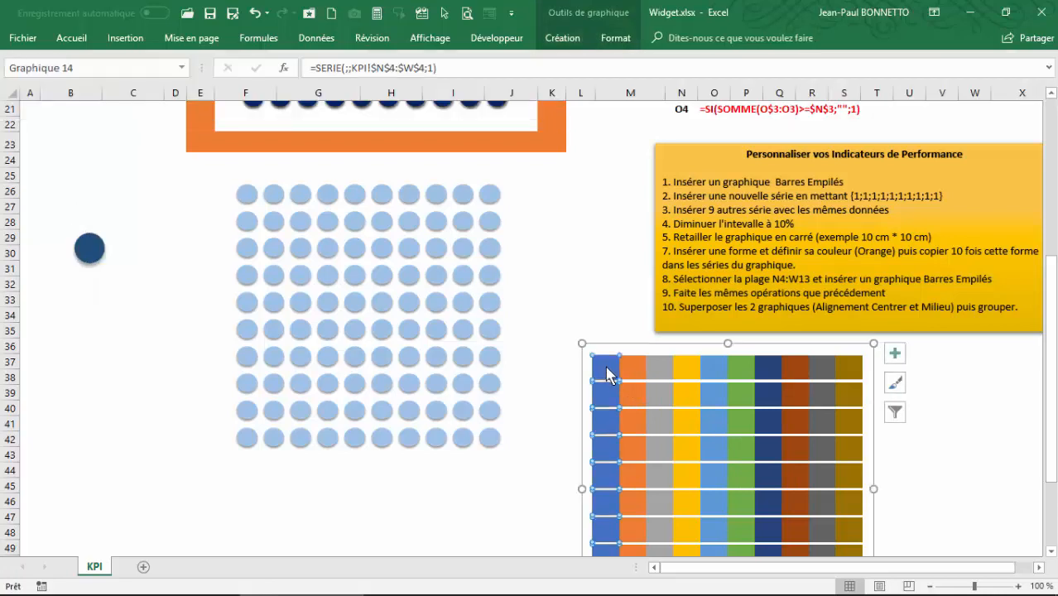
key("ctrl+v")
left_click(634, 374)
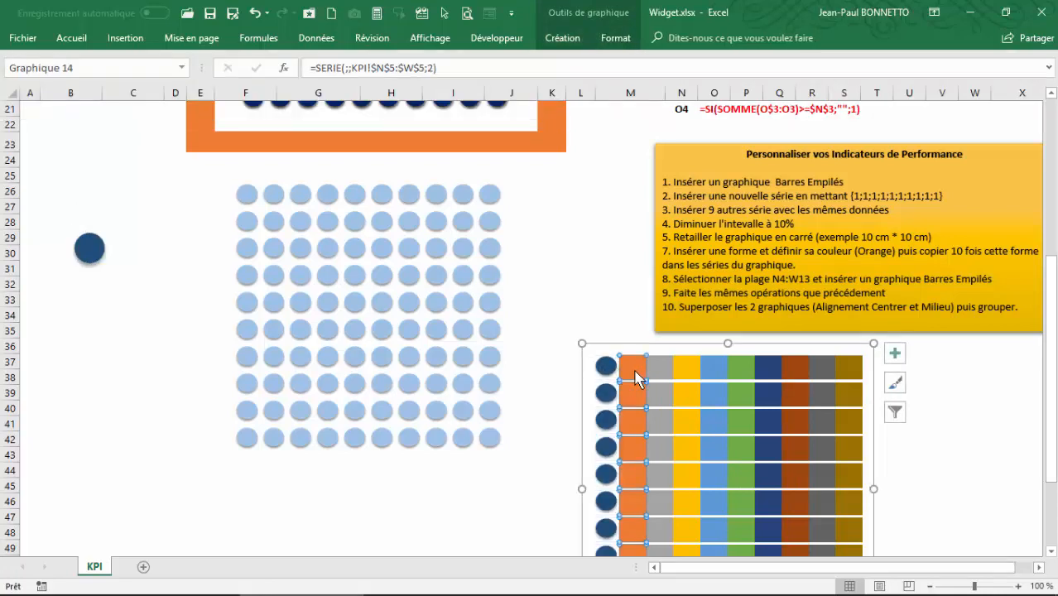
key("ctrl+v")
left_click(663, 371)
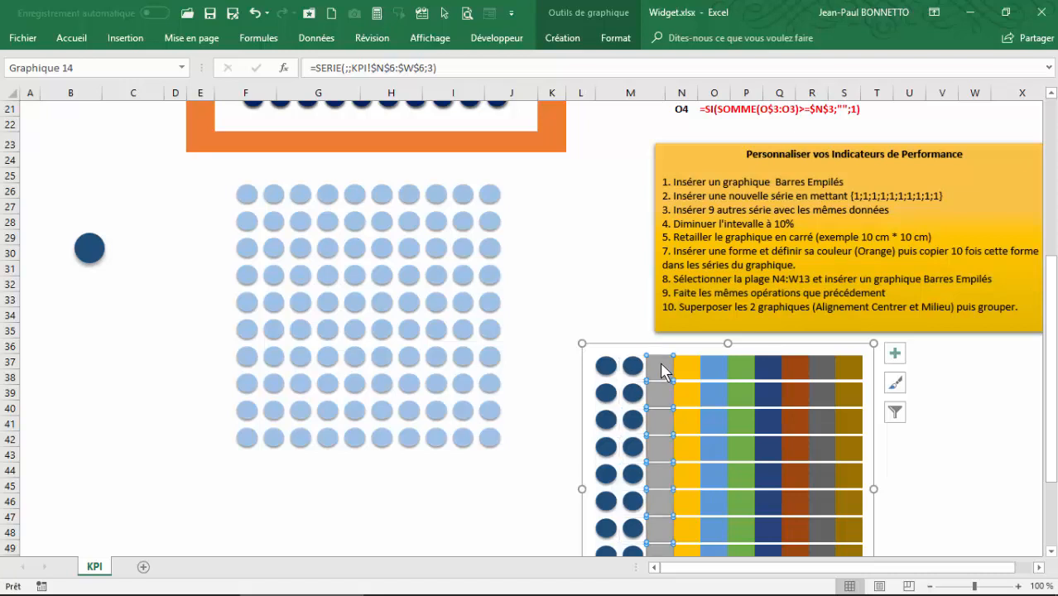
key("ctrl+v")
left_click(686, 371)
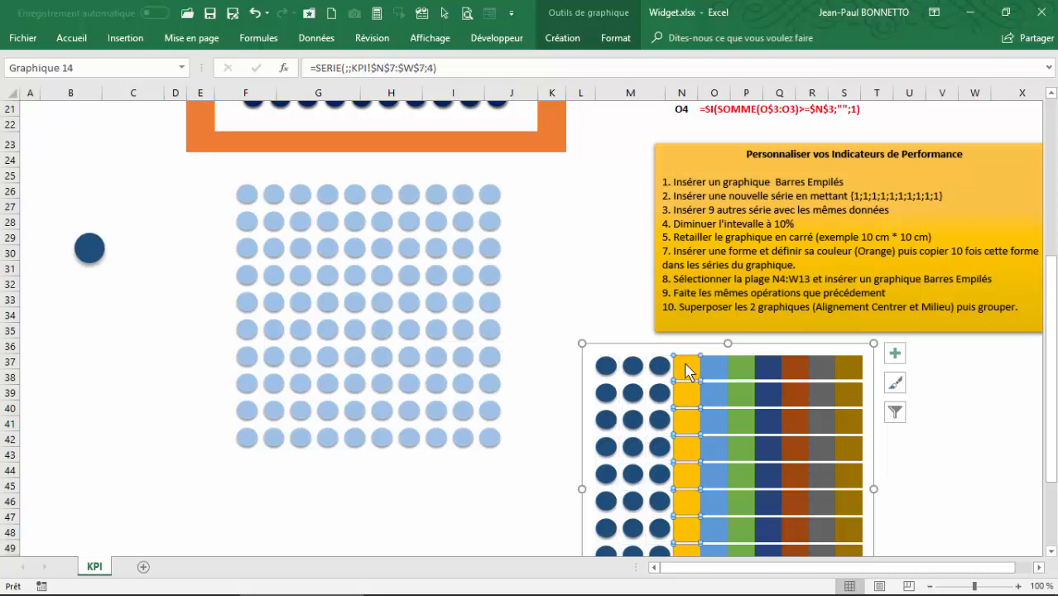
key("ctrl+v")
left_click(715, 371)
key("ctrl+v")
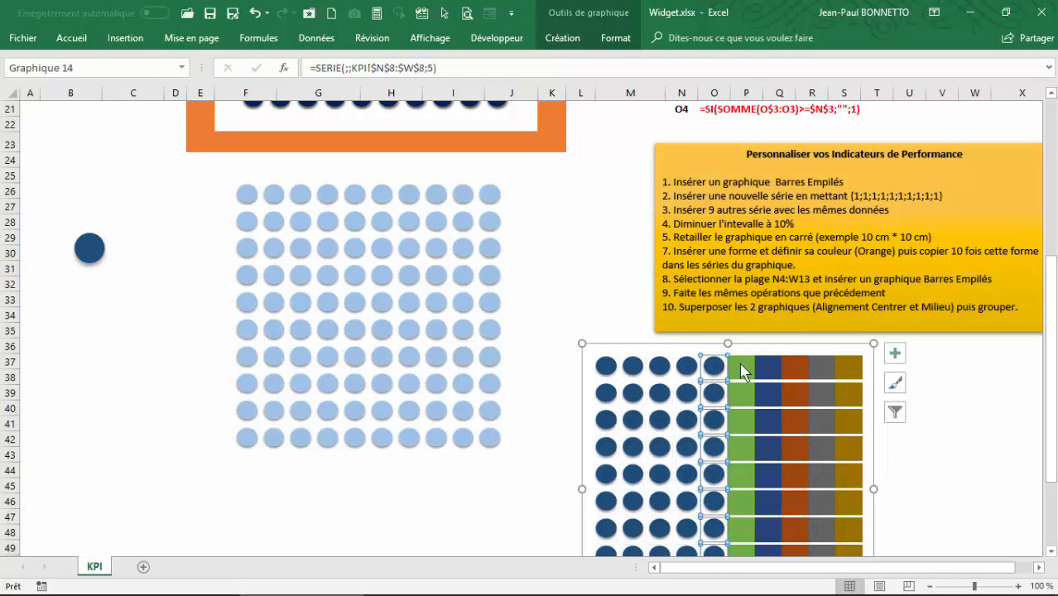
left_click(739, 371)
key("ctrl+v")
left_click(768, 373)
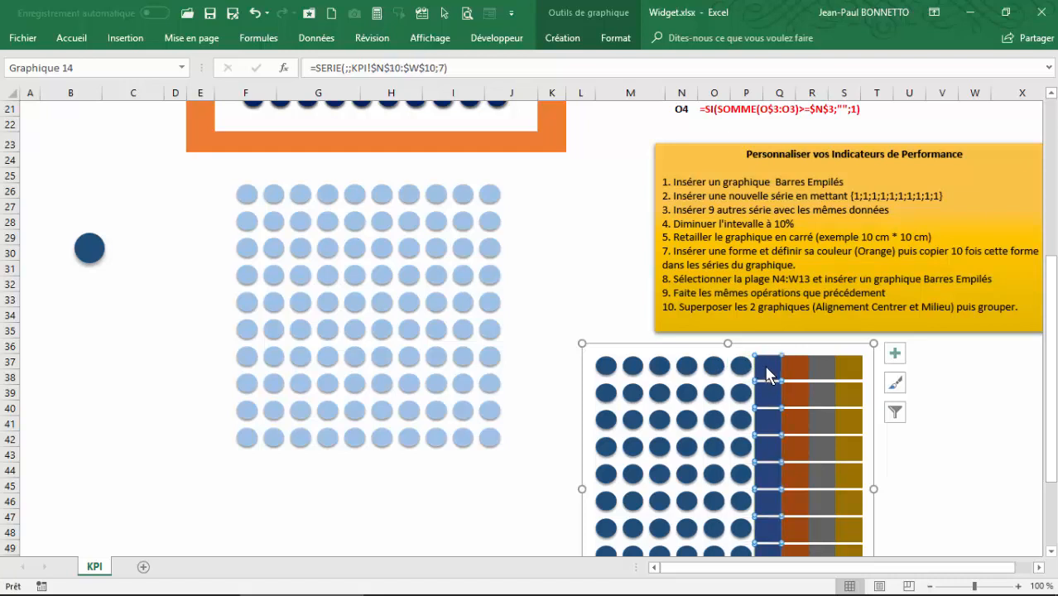
key("ctrl+v")
left_click(793, 373)
key("ctrl+v")
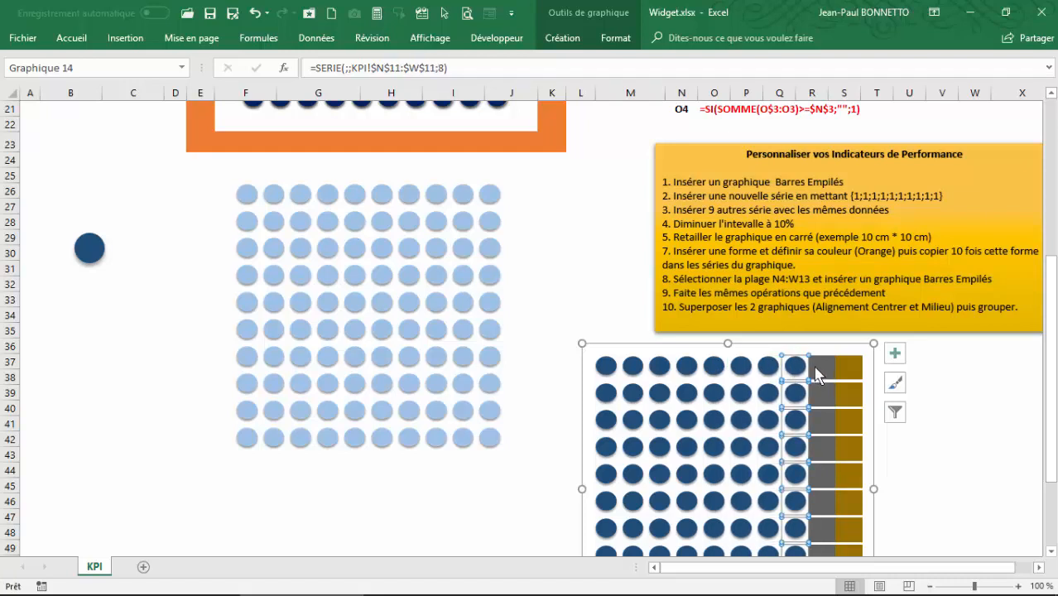
left_click(818, 374)
key("ctrl+v")
left_click(834, 364)
key("ctrl+v")
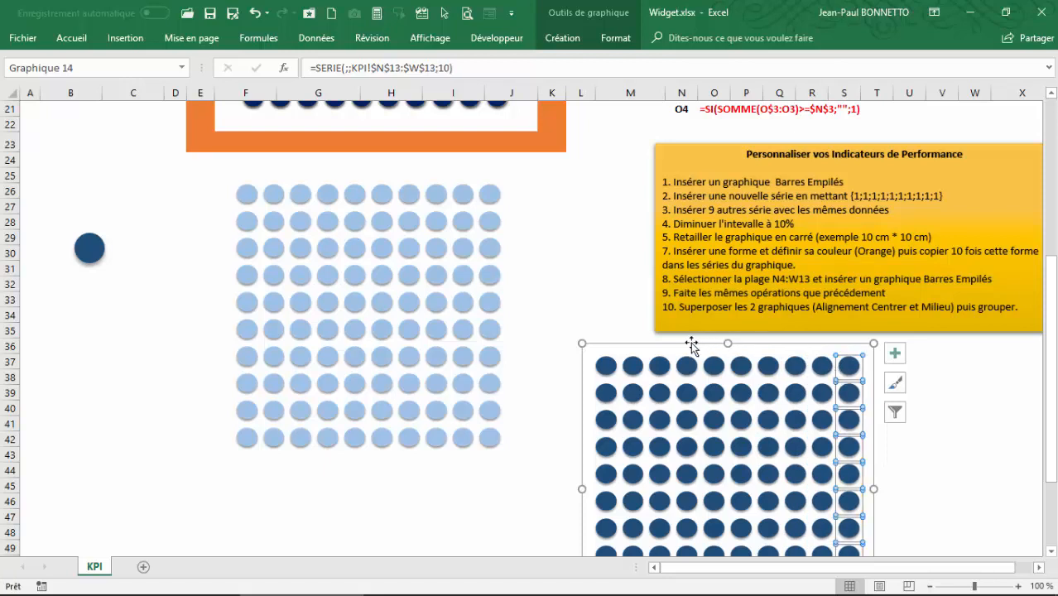
Step: Move the dark blue circle chart so that it partly overlaps the light blue dot grid
left_click(611, 306)
left_click(635, 352)
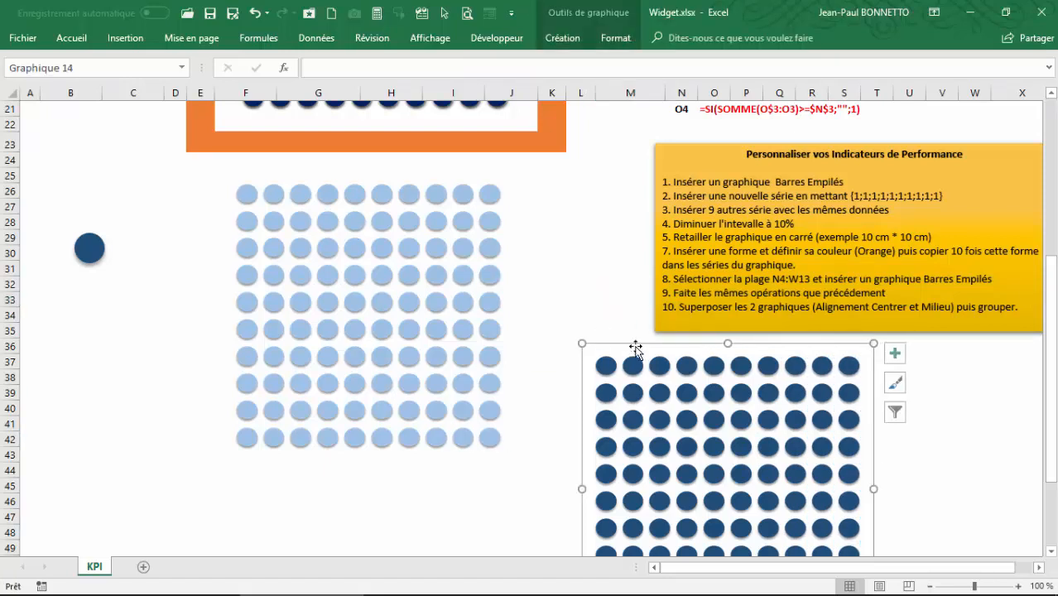
left_click_drag(638, 350, 386, 246)
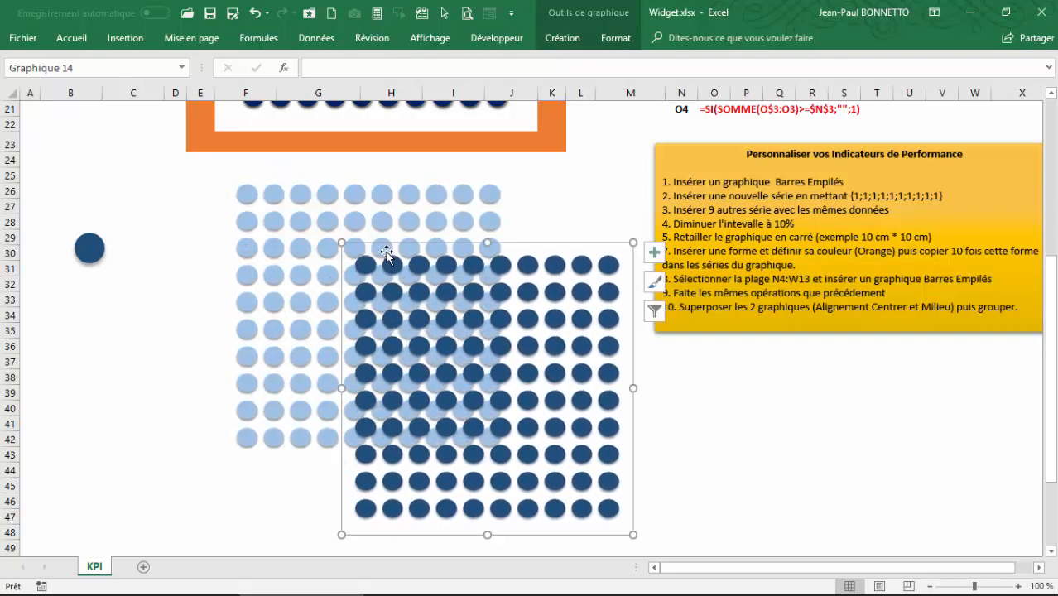
Step: Superimpose the light blue and dark blue circle charts by aligning them with Centrer and Aligner au milieu
scroll(480, 219, "up", 3)
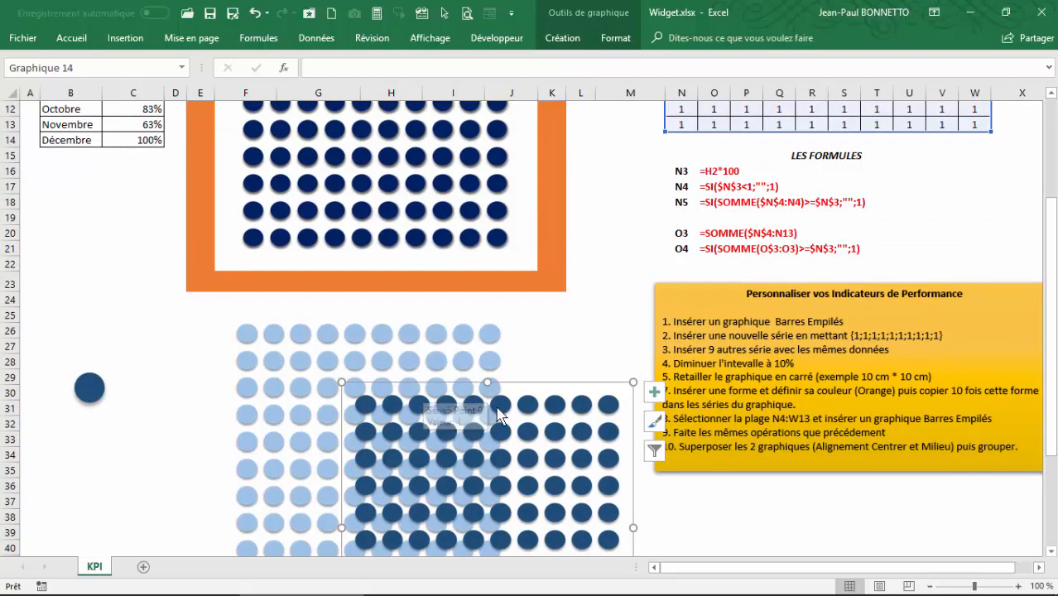
left_click(314, 331, "ctrl")
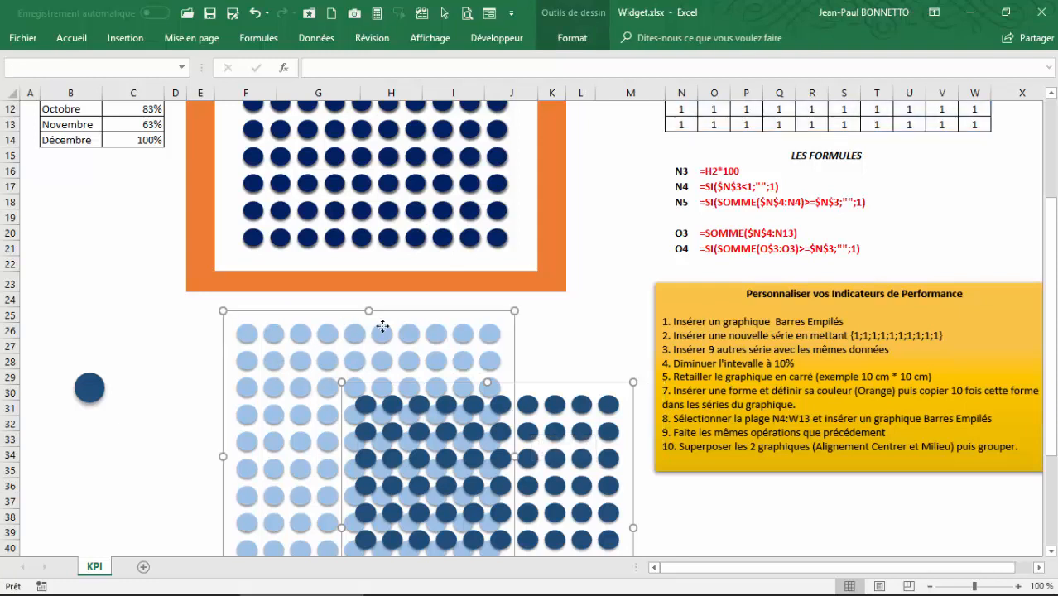
left_click(582, 39)
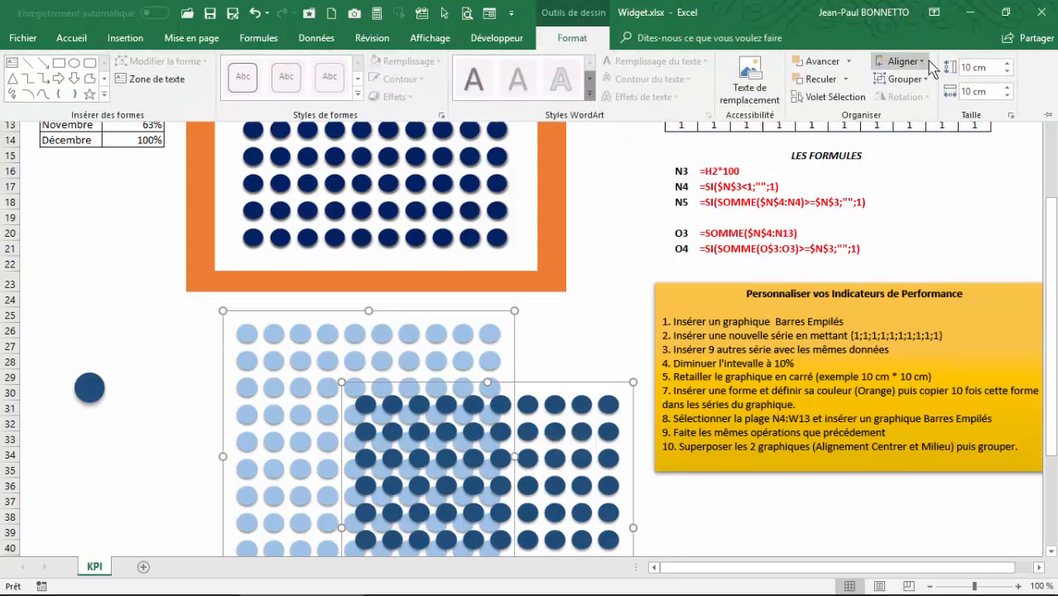
left_click(904, 62)
left_click(912, 99)
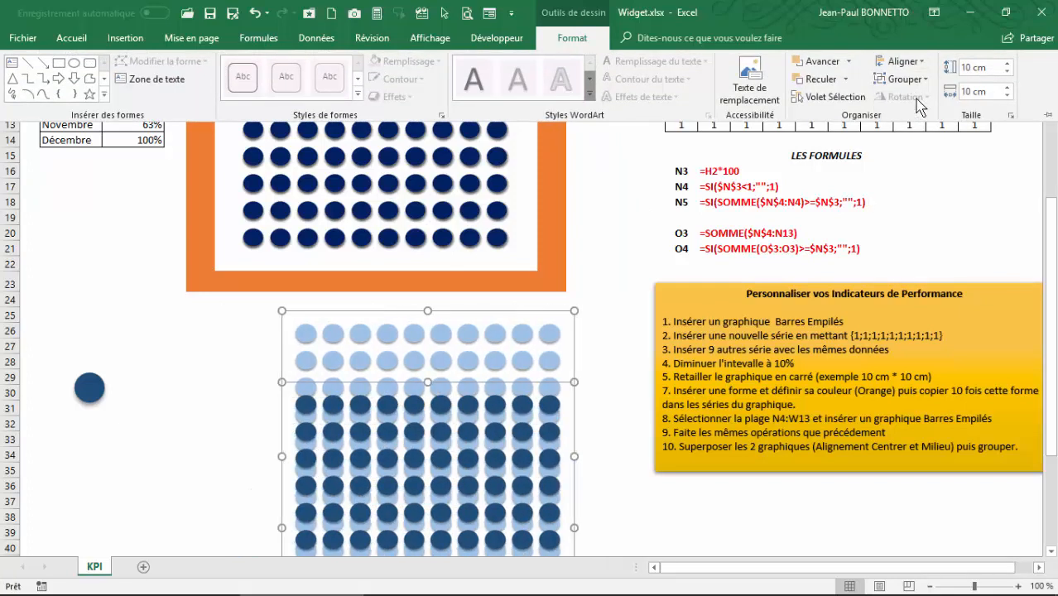
left_click(918, 62)
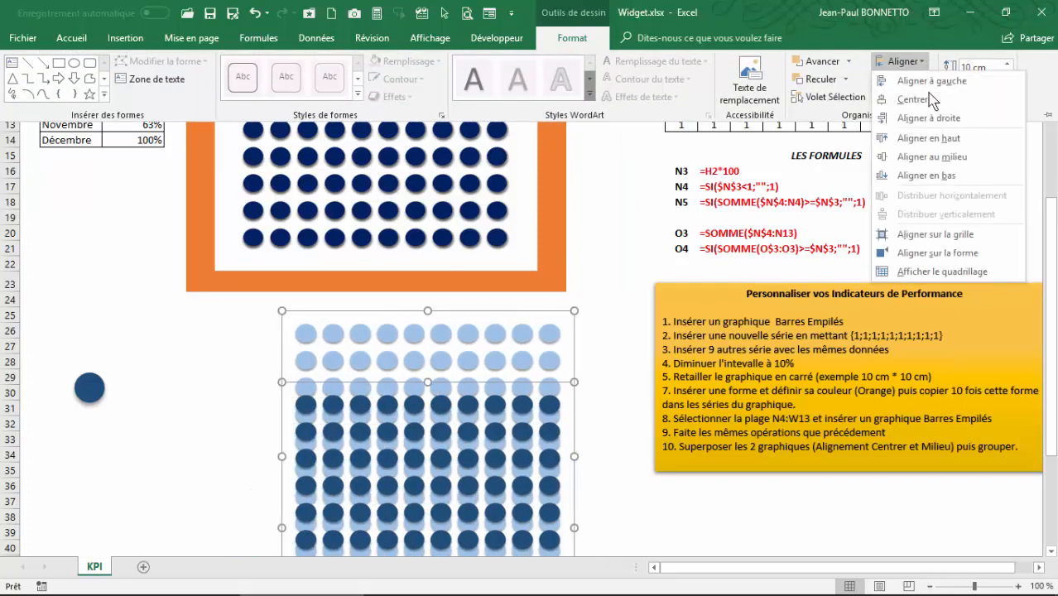
left_click(933, 157)
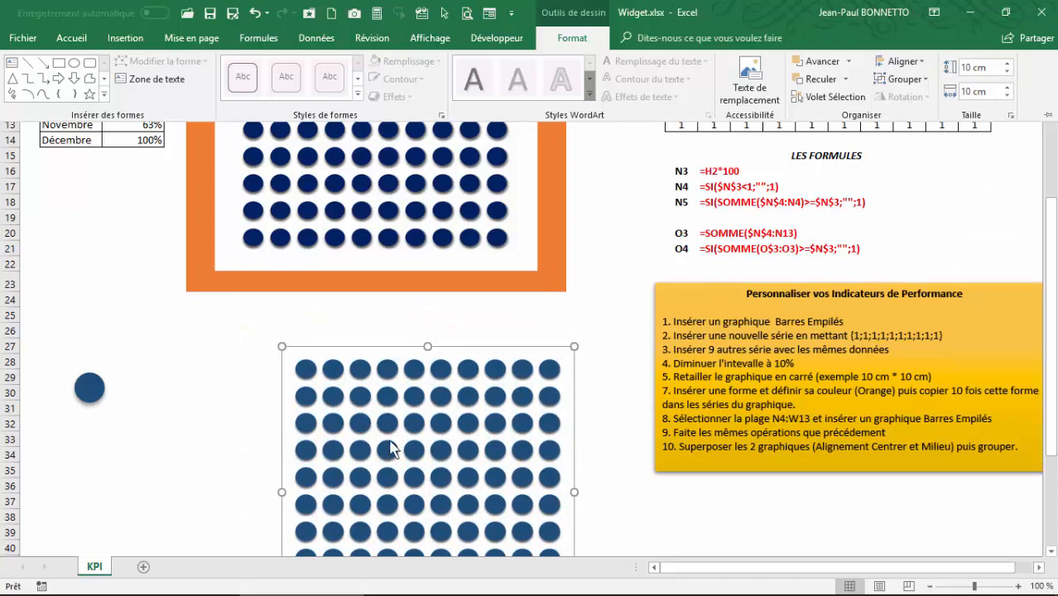
Step: Group the two superimposed charts and move the group just below the orange frame
scroll(513, 350, "down", 4)
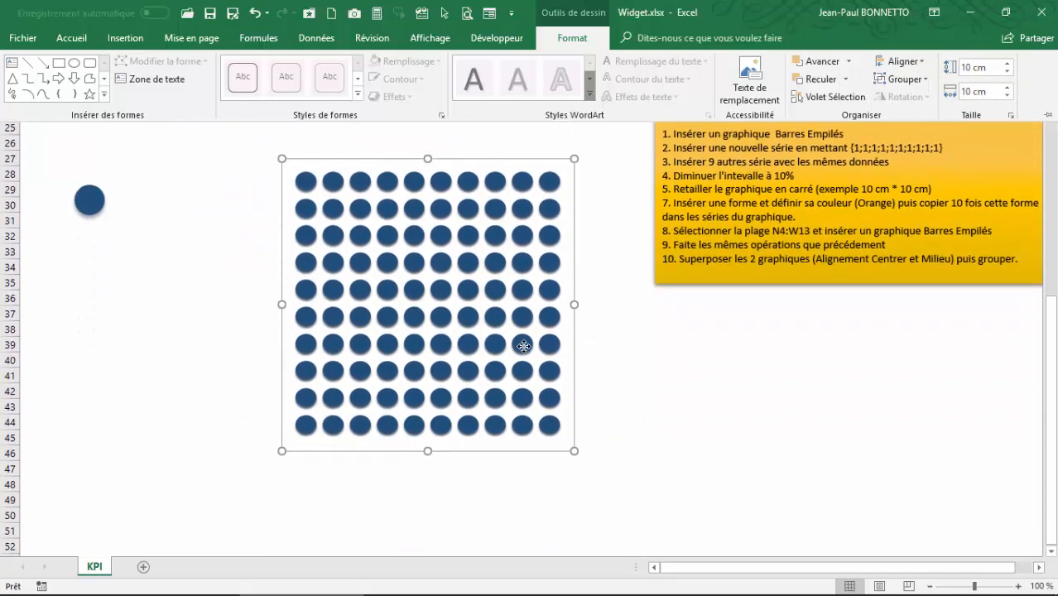
scroll(523, 346, "up", 3)
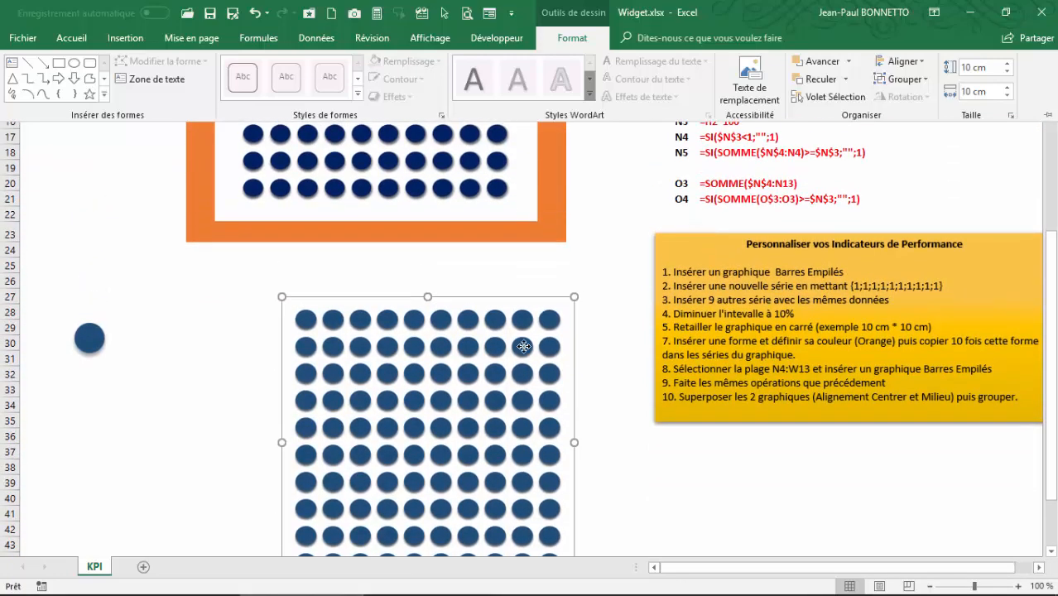
mouse_move(419, 341)
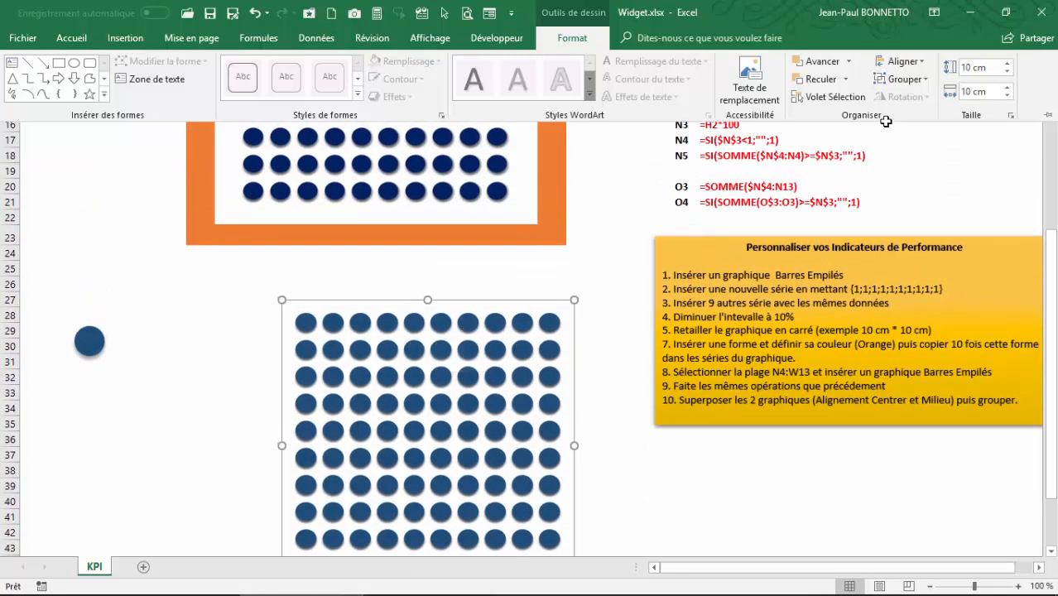
left_click(907, 79)
left_click(913, 100)
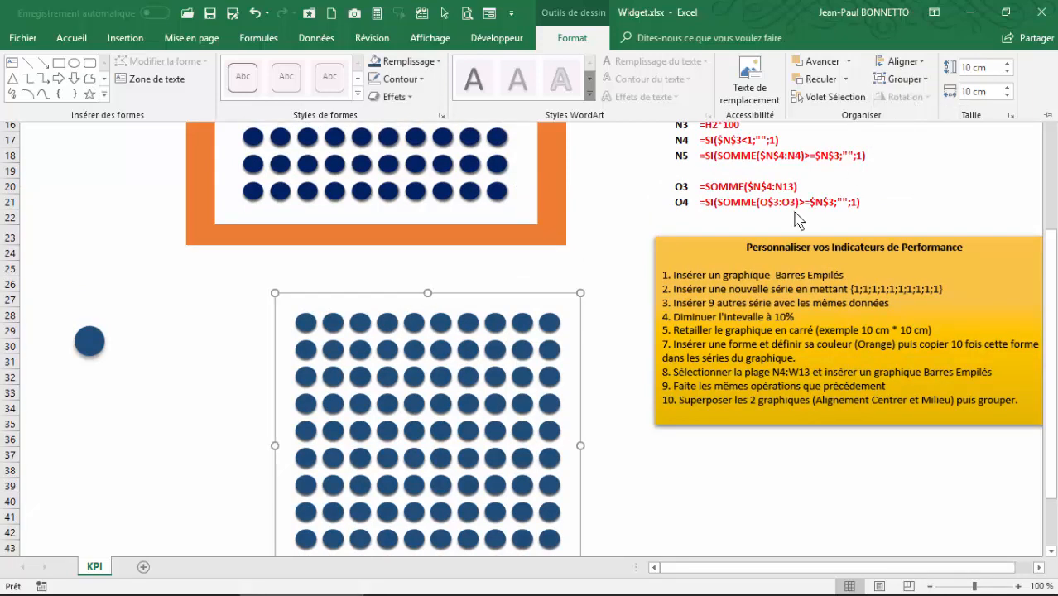
left_click(475, 295)
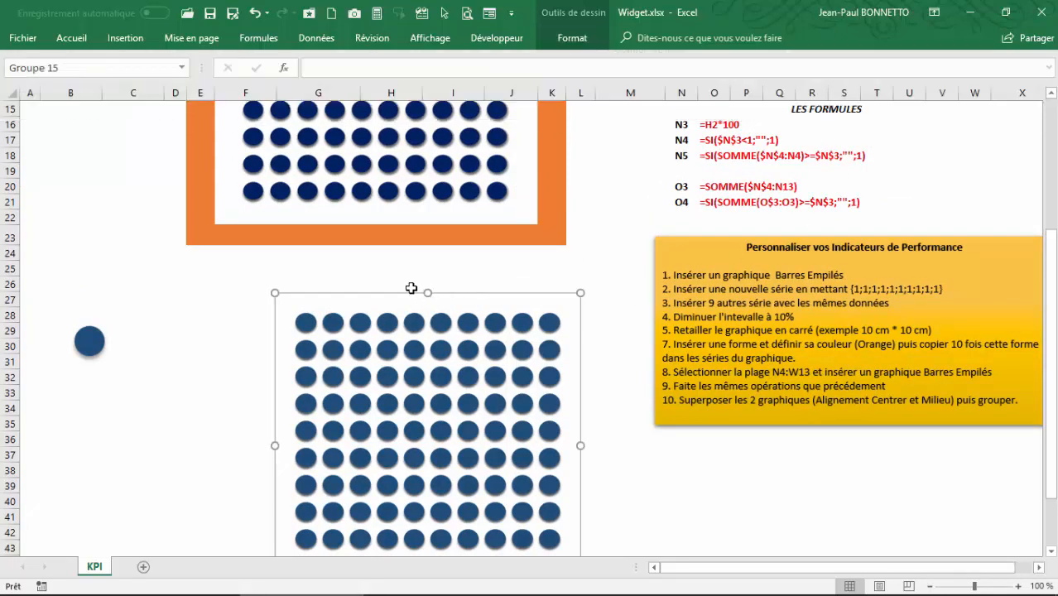
left_click_drag(490, 295, 445, 260)
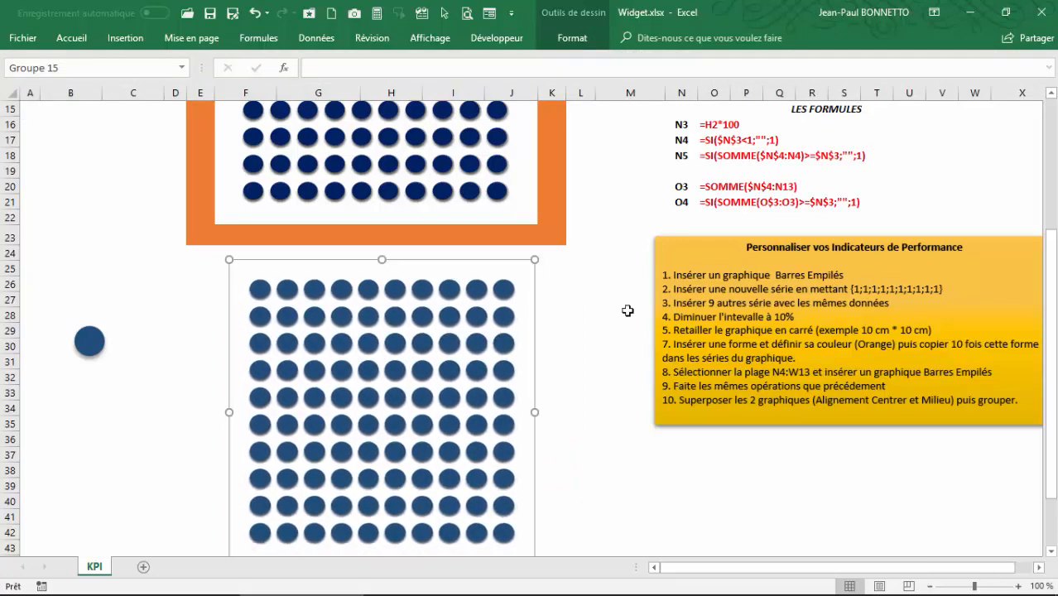
Step: Set the Période in G2 to Août and check how the grouped chart responds
scroll(603, 306, "up", 5)
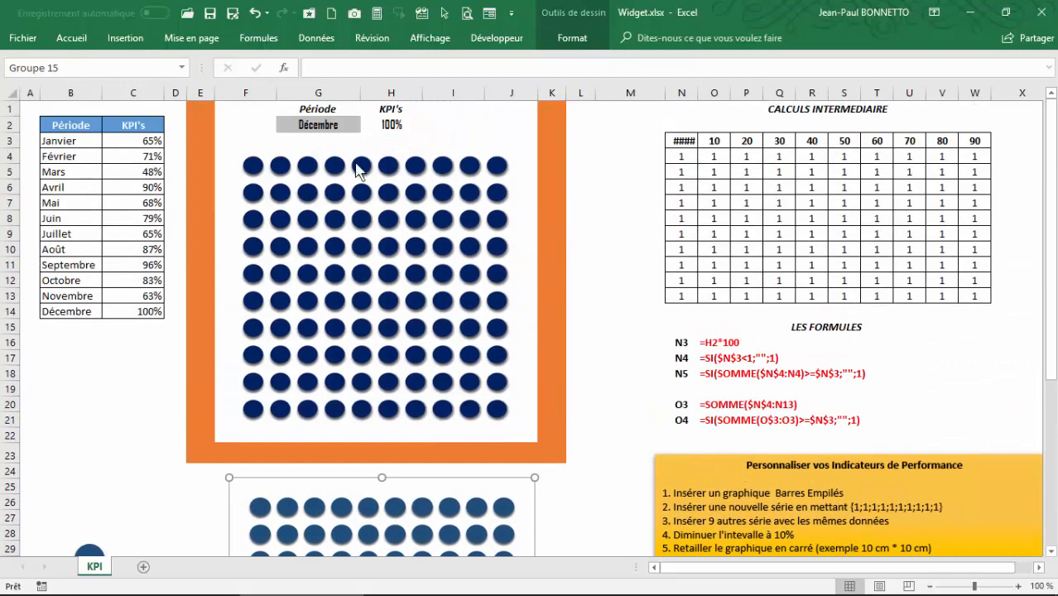
left_click(341, 124)
left_click(366, 124)
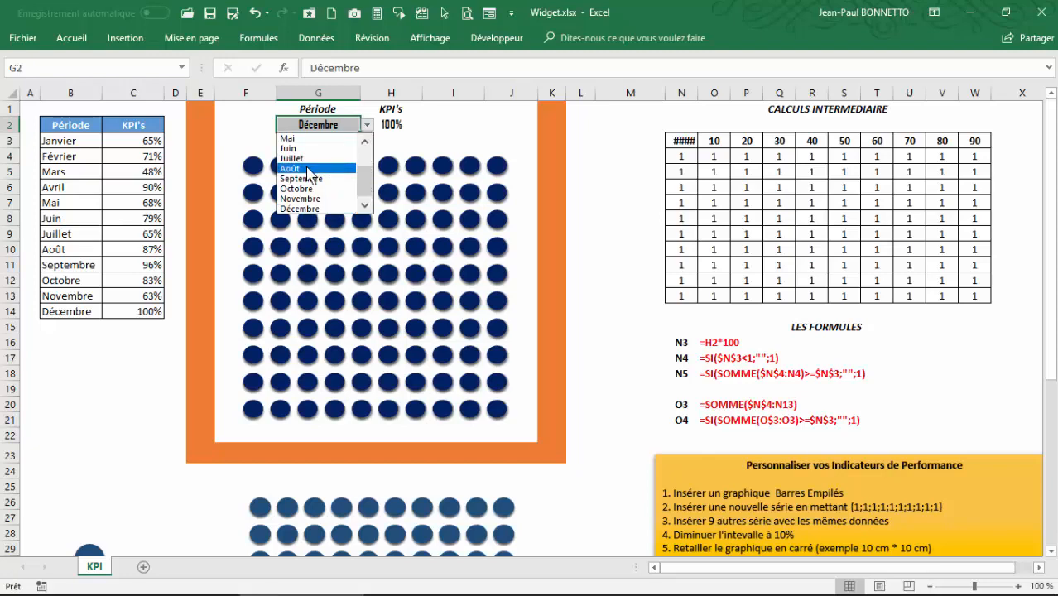
left_click(311, 171)
scroll(116, 323, "down", 3)
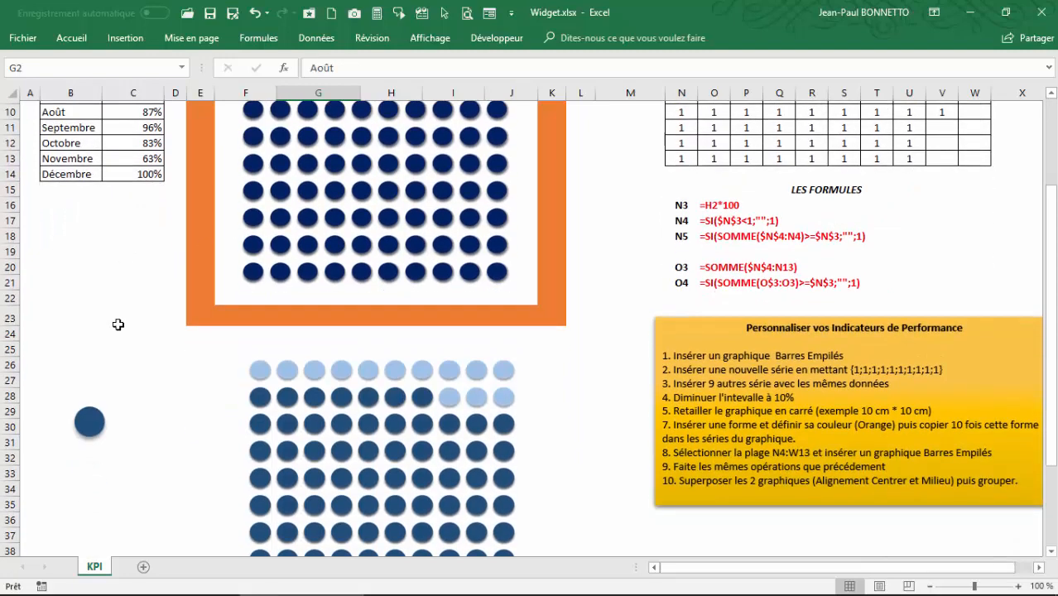
left_click(420, 394)
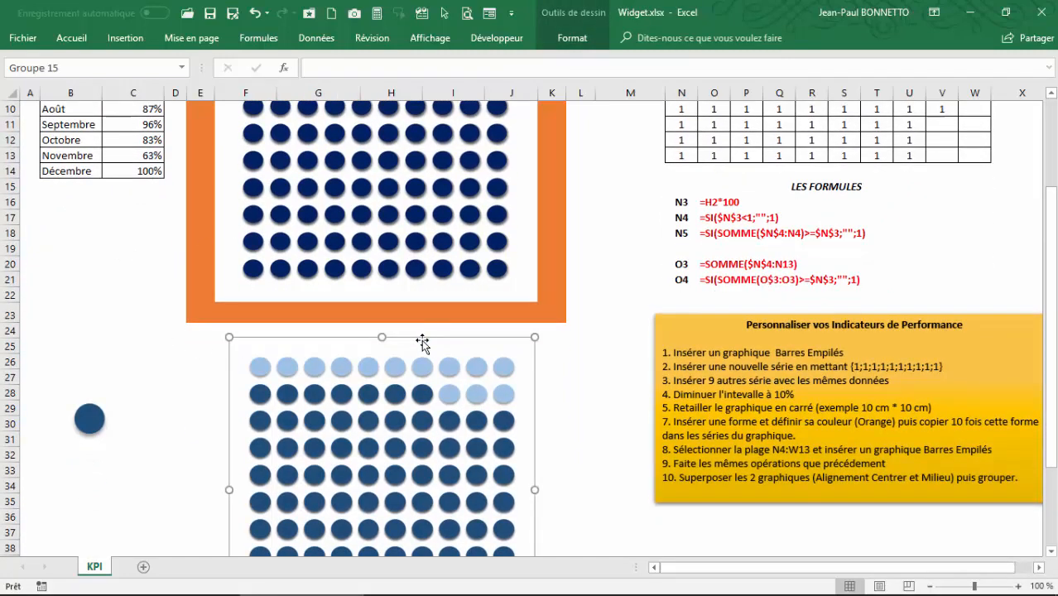
left_click_drag(420, 342, 424, 307)
left_click(257, 13)
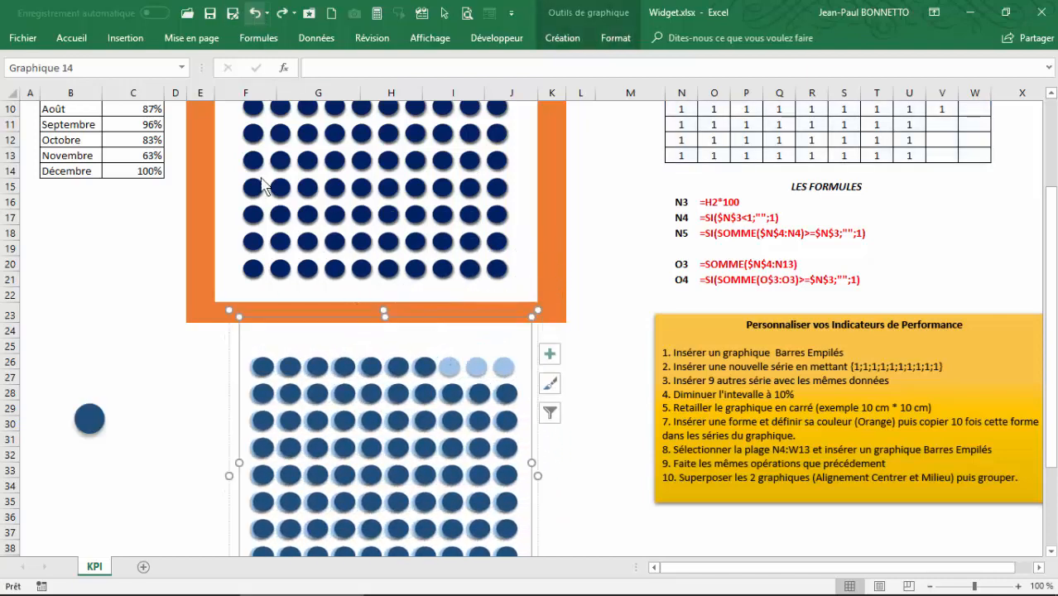
Step: Move the grouped chart beside the orange frame, over the intermediate calculations, for comparison with the original chart
left_click_drag(282, 342, 249, 180)
scroll(249, 179, "up", 3)
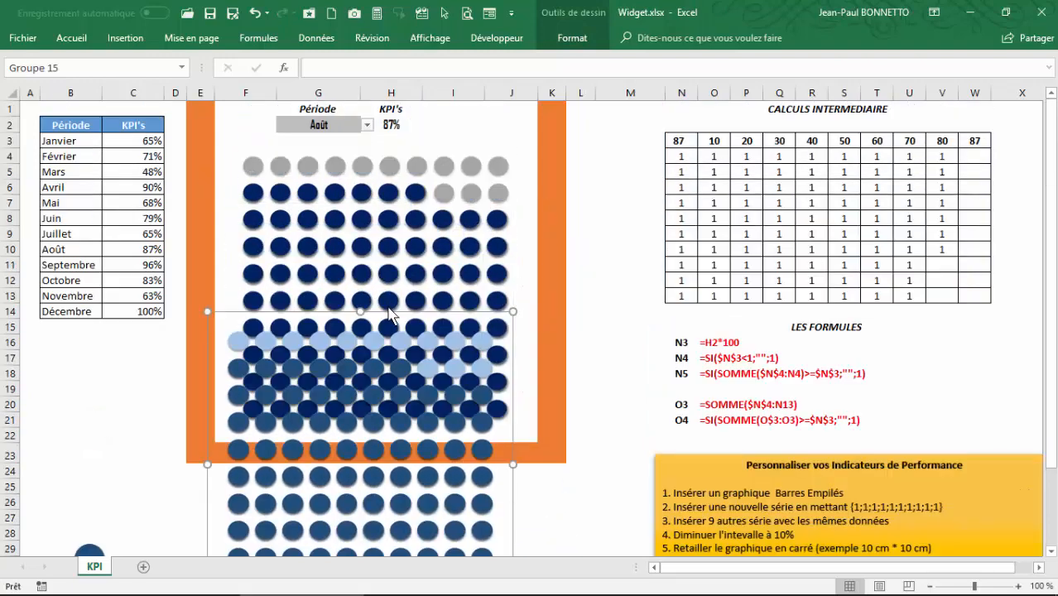
left_click_drag(392, 311, 750, 131)
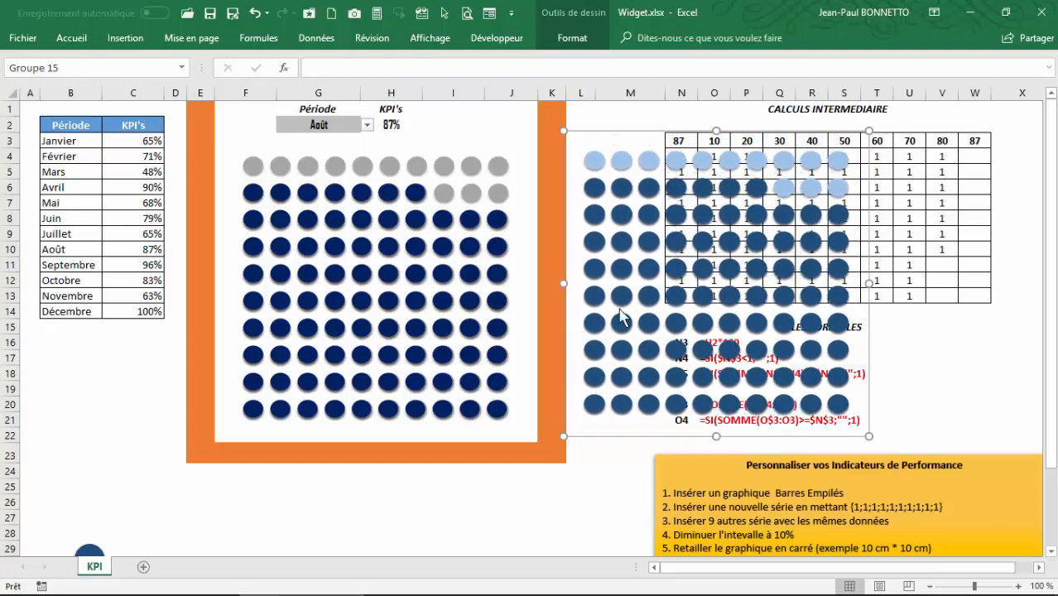
mouse_move(631, 434)
left_mouse_down()
mouse_move(664, 433)
mouse_move(651, 435)
left_mouse_up()
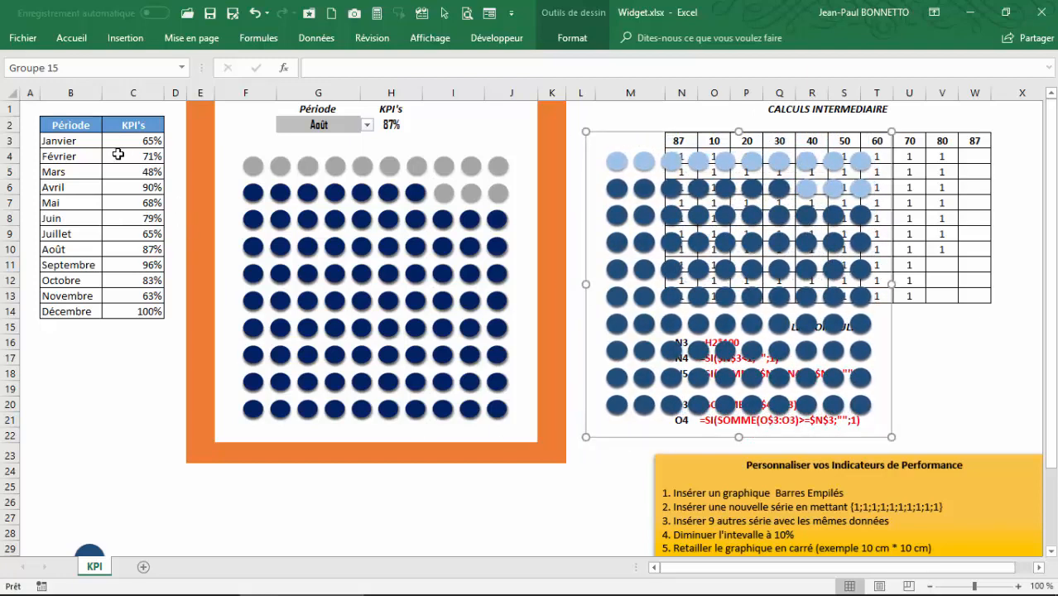
Step: Test both charts by switching the Période to Octobre, Novembre and finally Mai
left_click(369, 125)
left_click(306, 194)
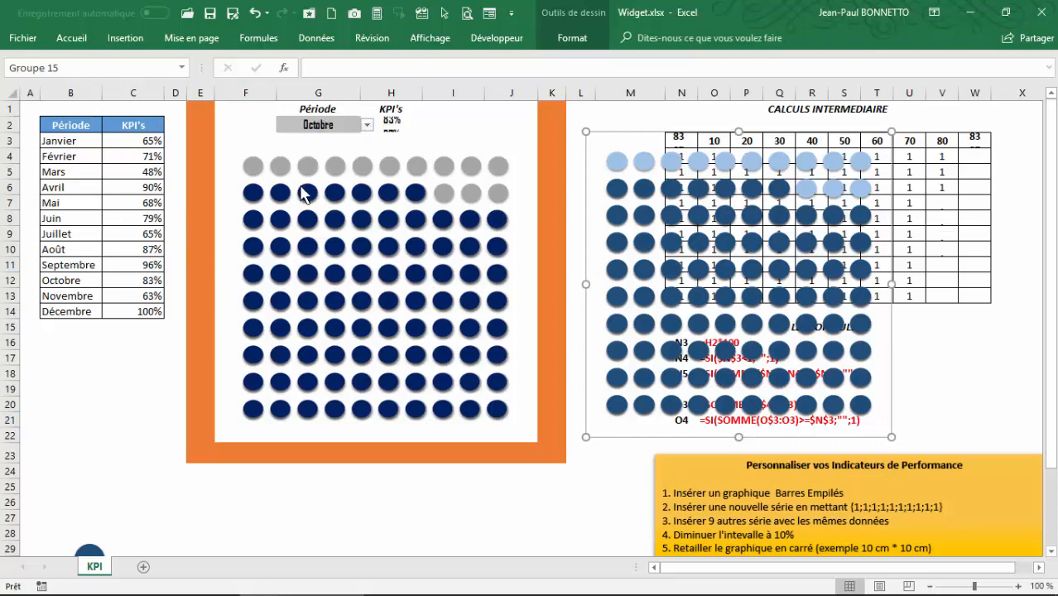
left_click(367, 125)
left_click(318, 201)
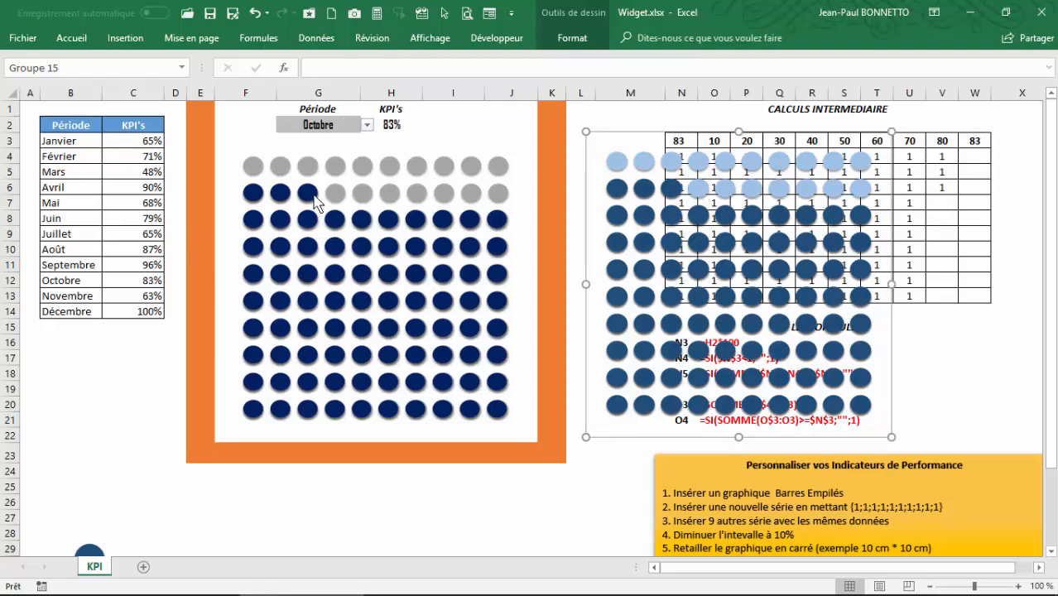
left_click(367, 125)
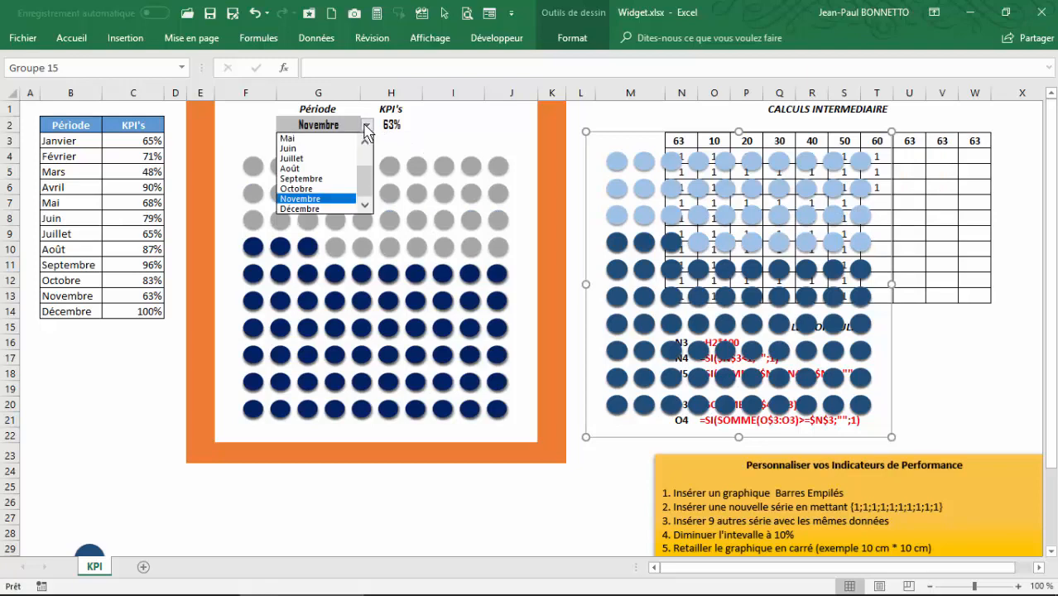
left_click(302, 139)
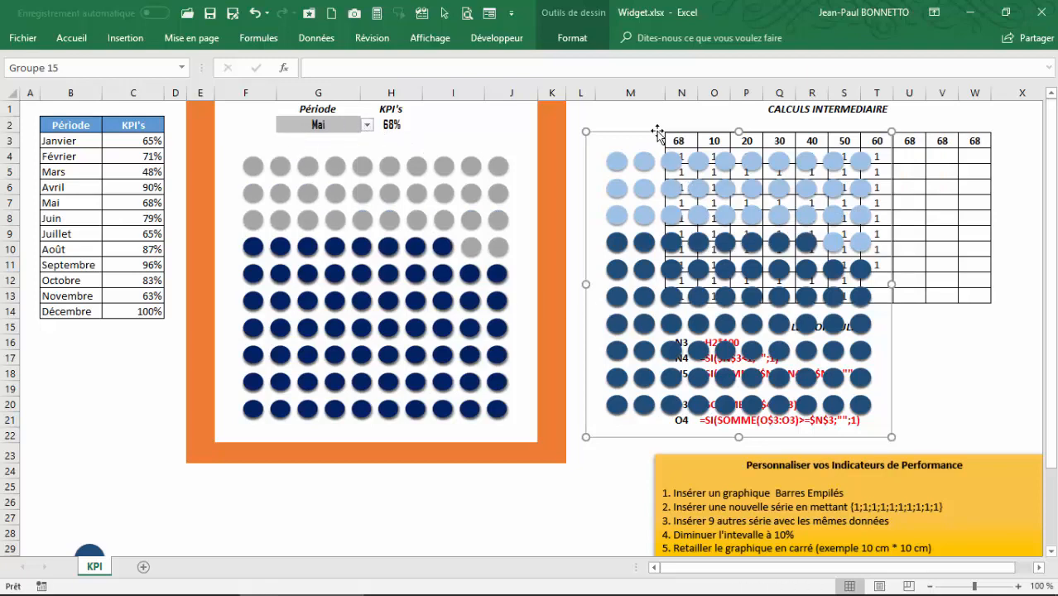
Step: Move the grouped dot chart from over the intermediate calculations to the empty cells just below the orange frame
left_click_drag(647, 135, 283, 297)
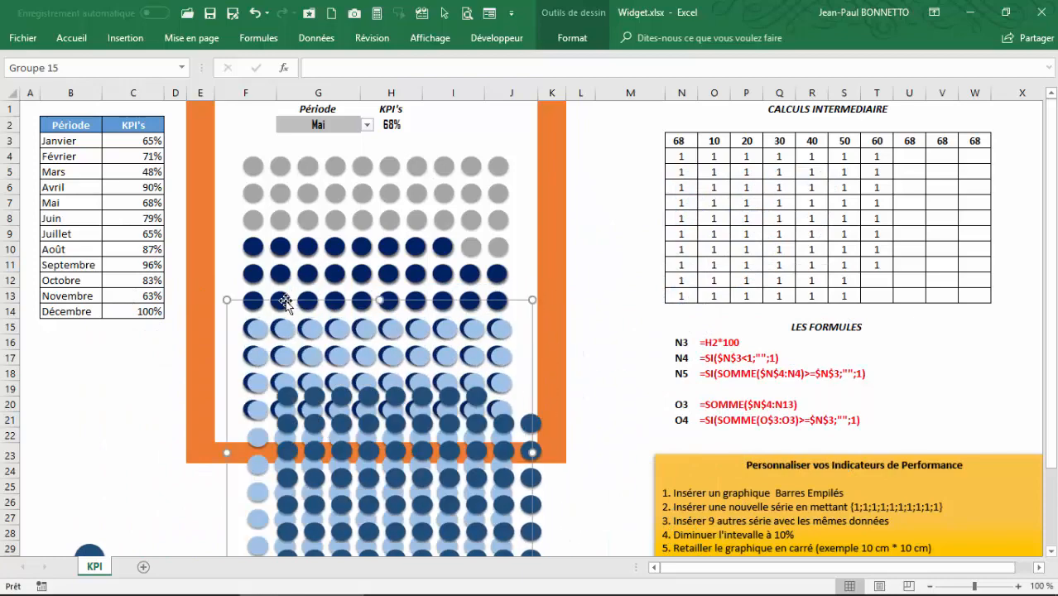
scroll(280, 296, "down", 1)
scroll(281, 296, "down", 1)
left_click_drag(307, 257, 296, 404)
scroll(297, 404, "down", 2)
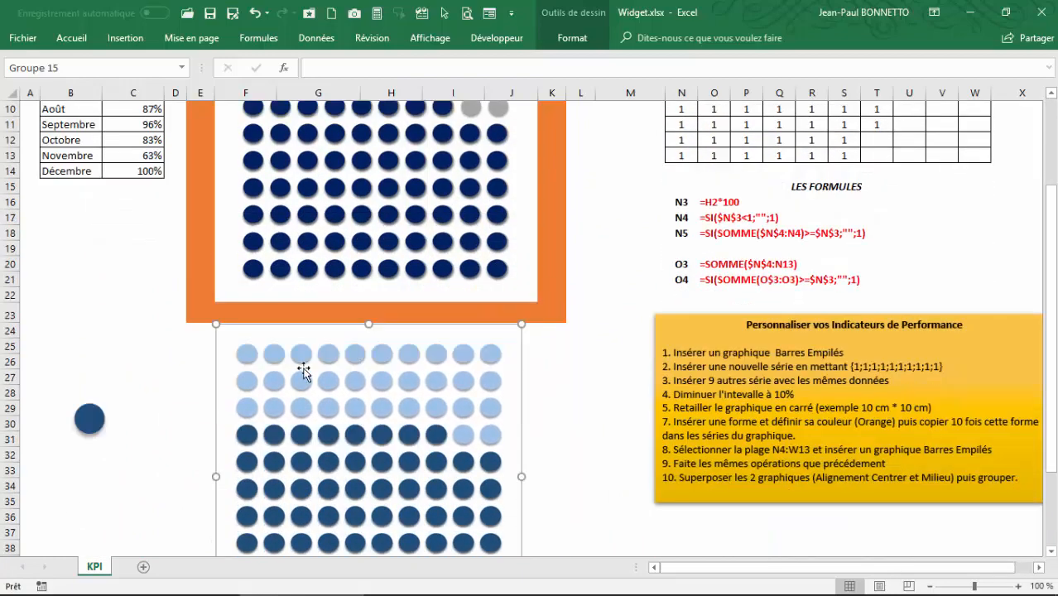
left_click_drag(315, 326, 311, 347)
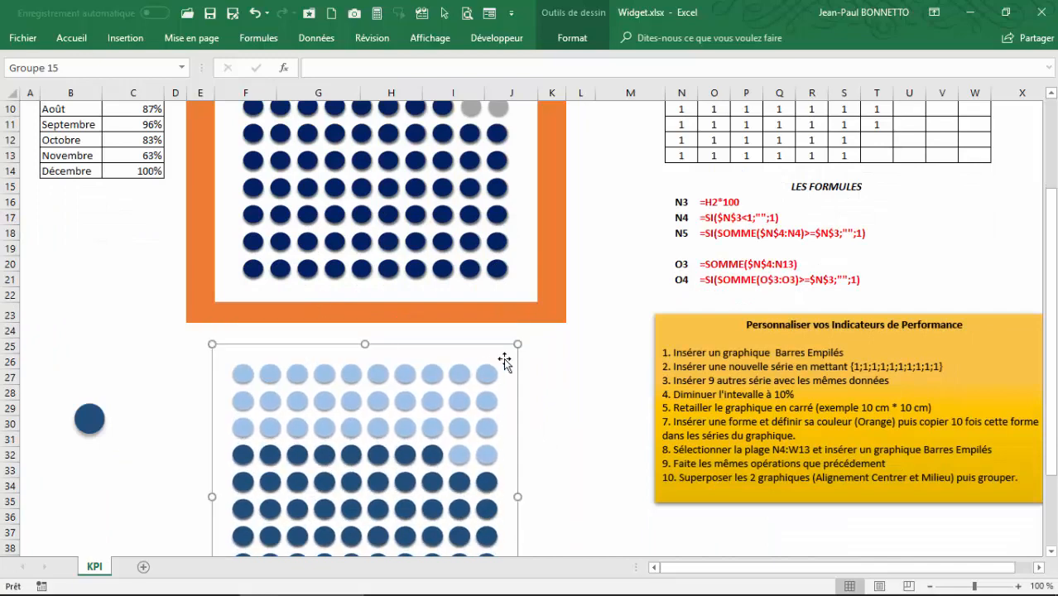
scroll(530, 332, "down", 2)
left_click(532, 329)
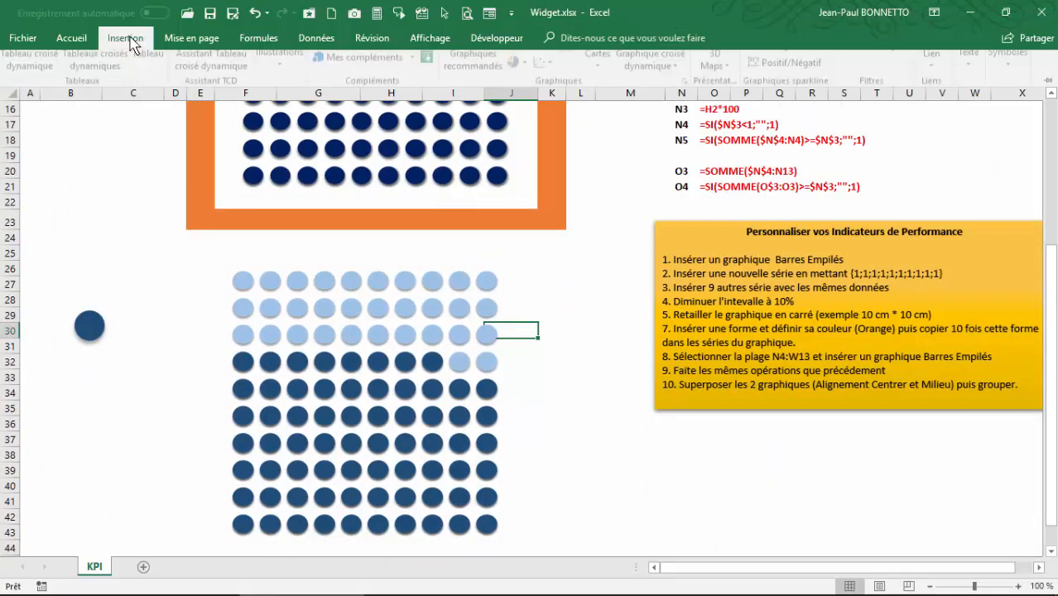
Step: Draw a rounded rectangle of about 10.21 x 10.69 cm covering the grouped dot chart and reduce its corner rounding
left_click(125, 38)
left_click(294, 94)
left_click(347, 153)
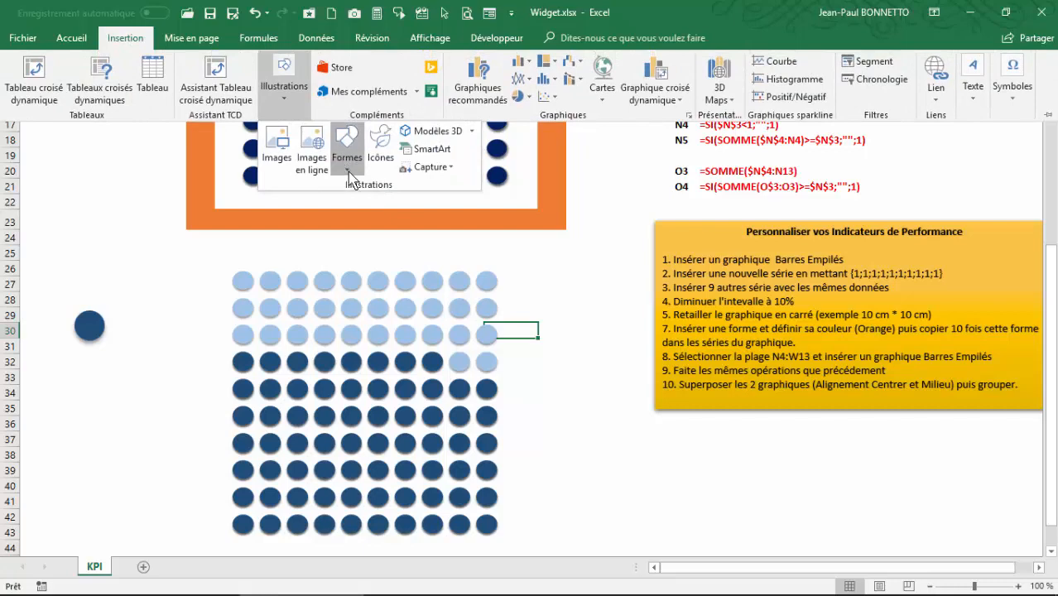
left_click(423, 203)
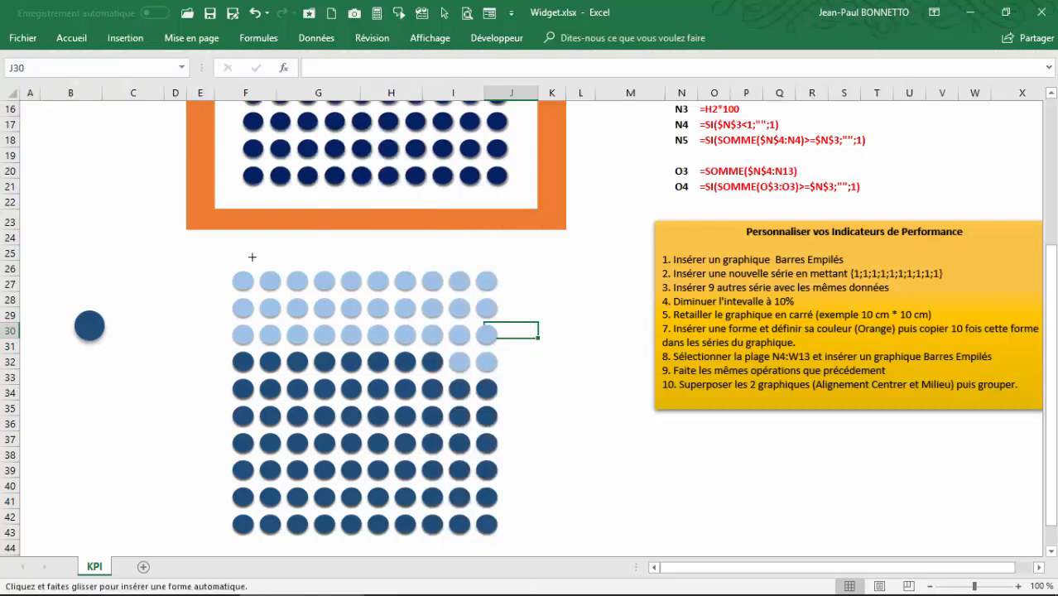
left_click_drag(208, 255, 520, 474)
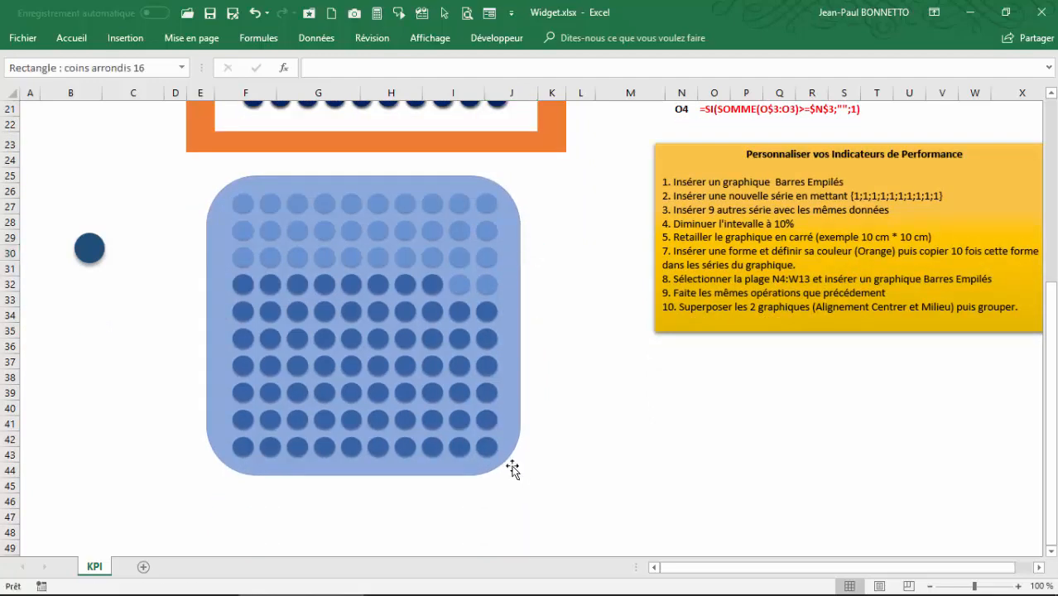
left_click_drag(256, 177, 236, 176)
left_click_drag(339, 177, 339, 174)
Step: Fill the rounded rectangle with the gold theme colour and send it to the back, behind the dot chart
left_click(571, 39)
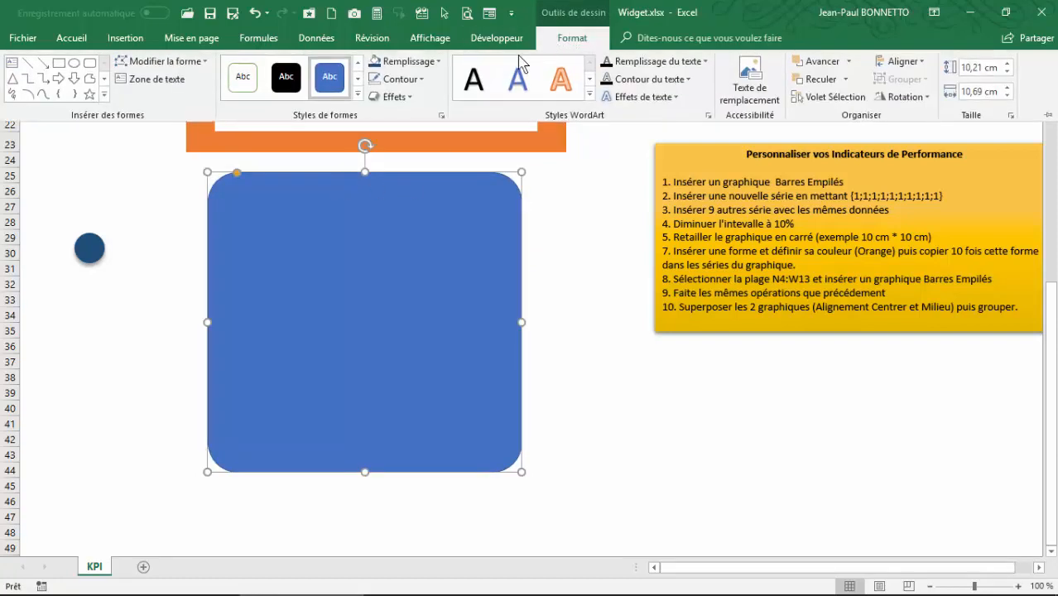
left_click(438, 62)
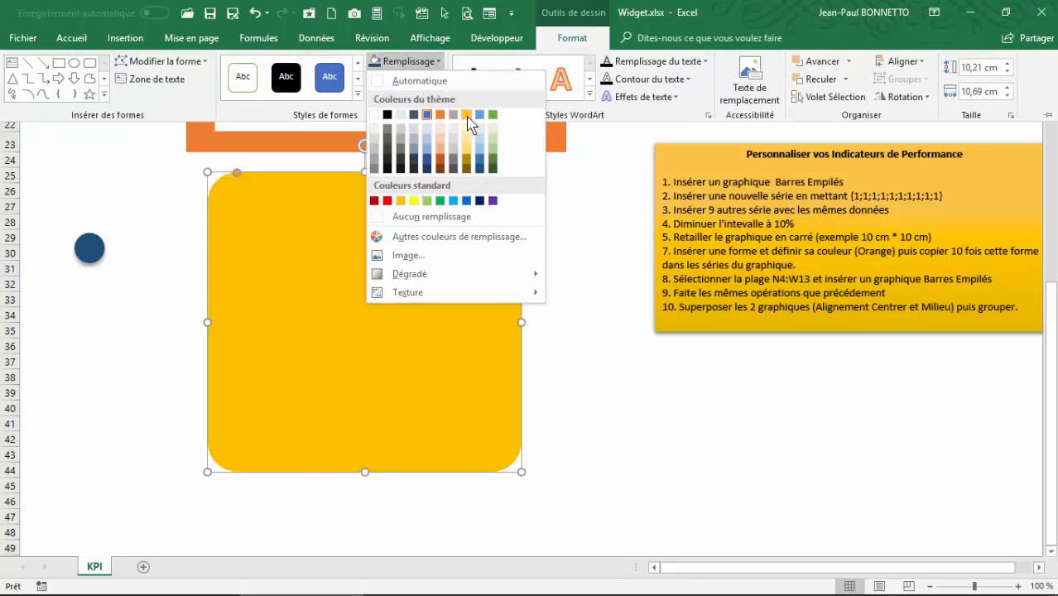
left_click(467, 115)
left_click(845, 80)
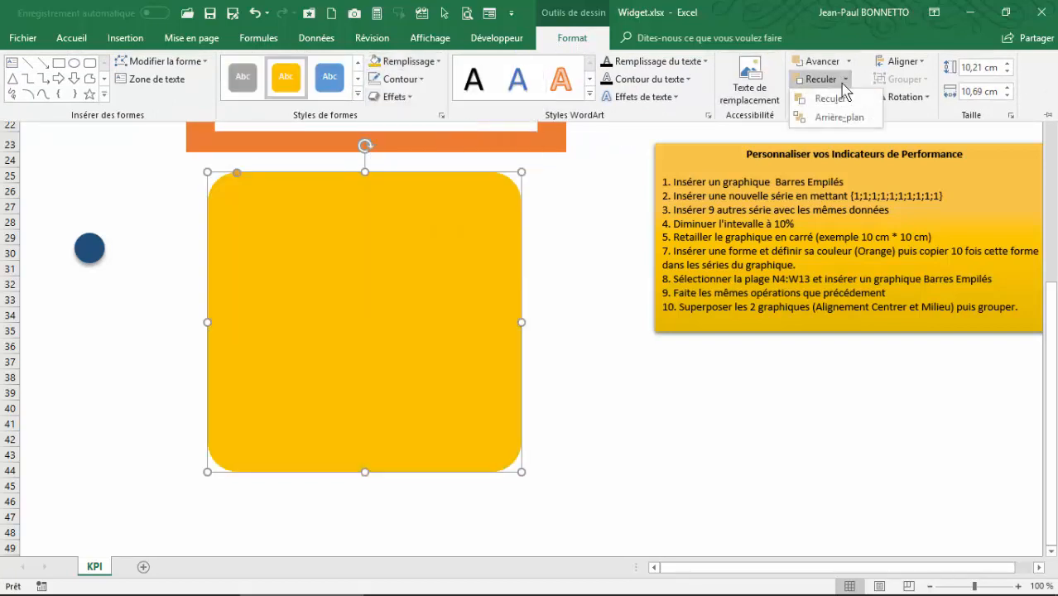
left_click(836, 113)
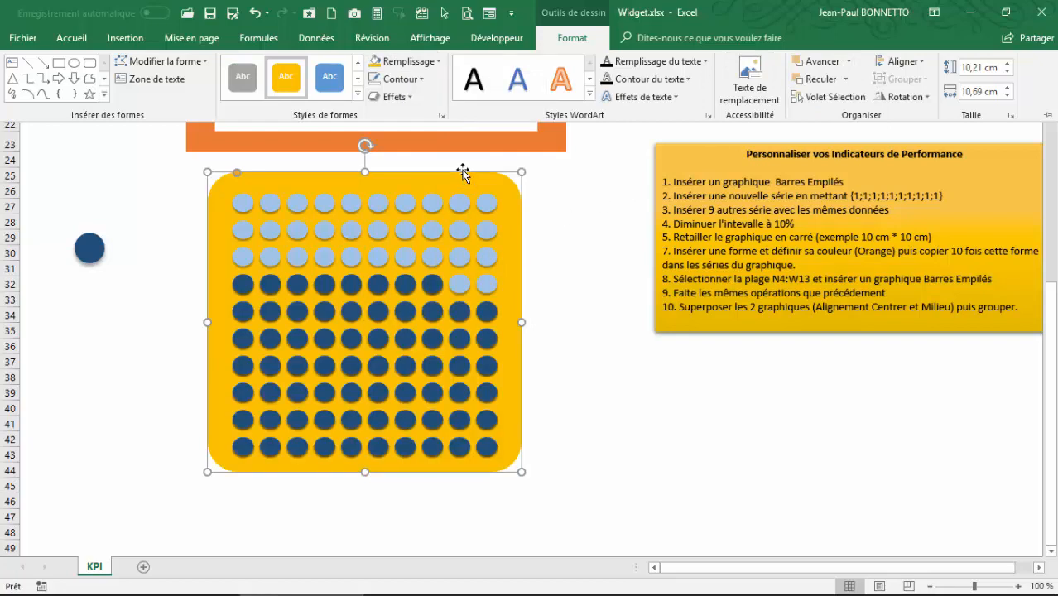
key("ctrl+F1")
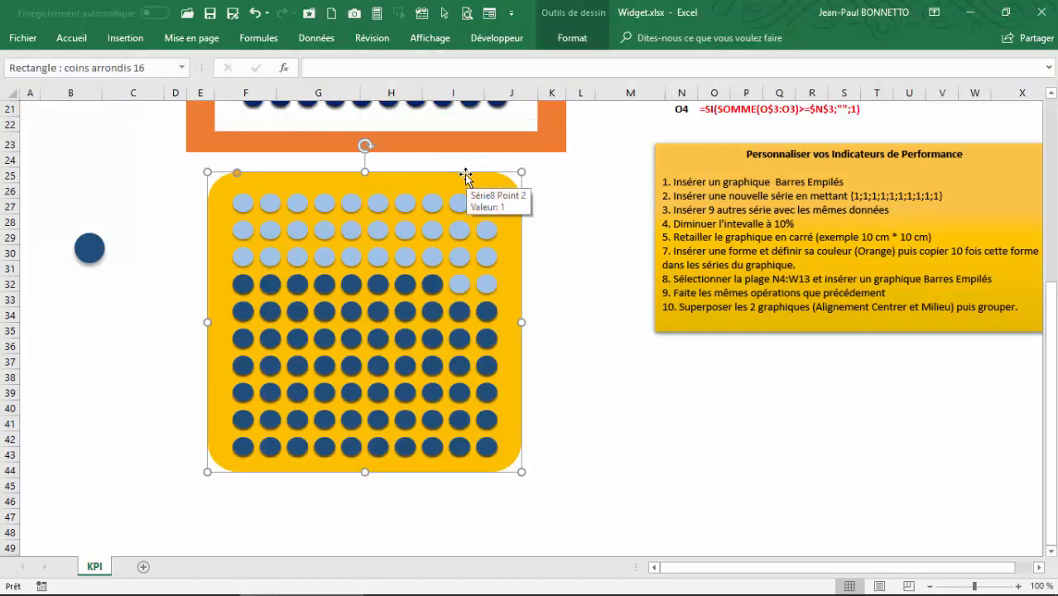
Step: Group the gold rectangle with the dot chart and move the group beside the orange frame, over the intermediate calculations
left_click(415, 243)
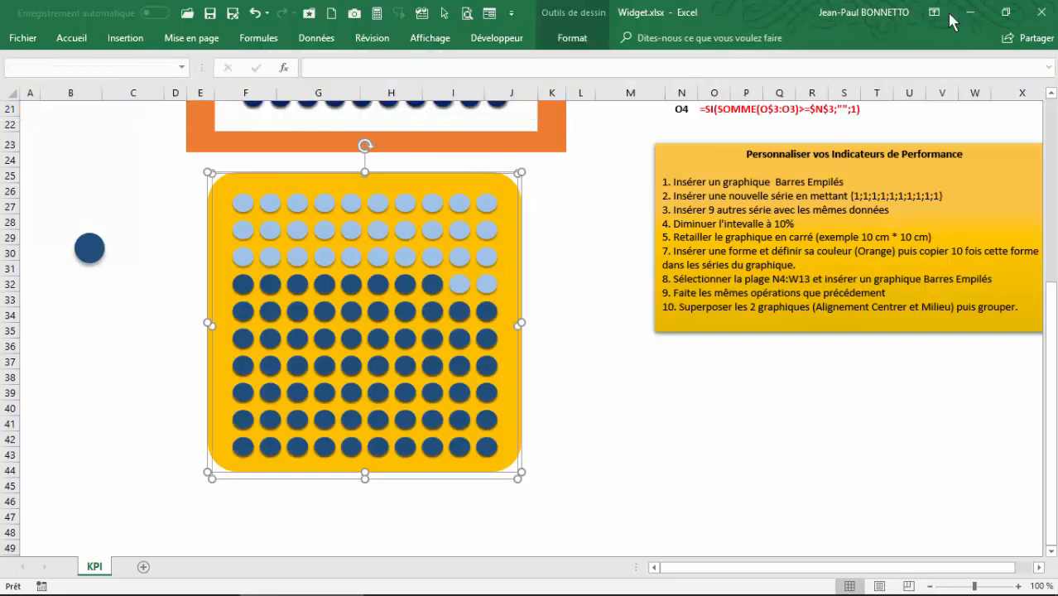
left_click(572, 38)
left_click(904, 79)
left_click(914, 100)
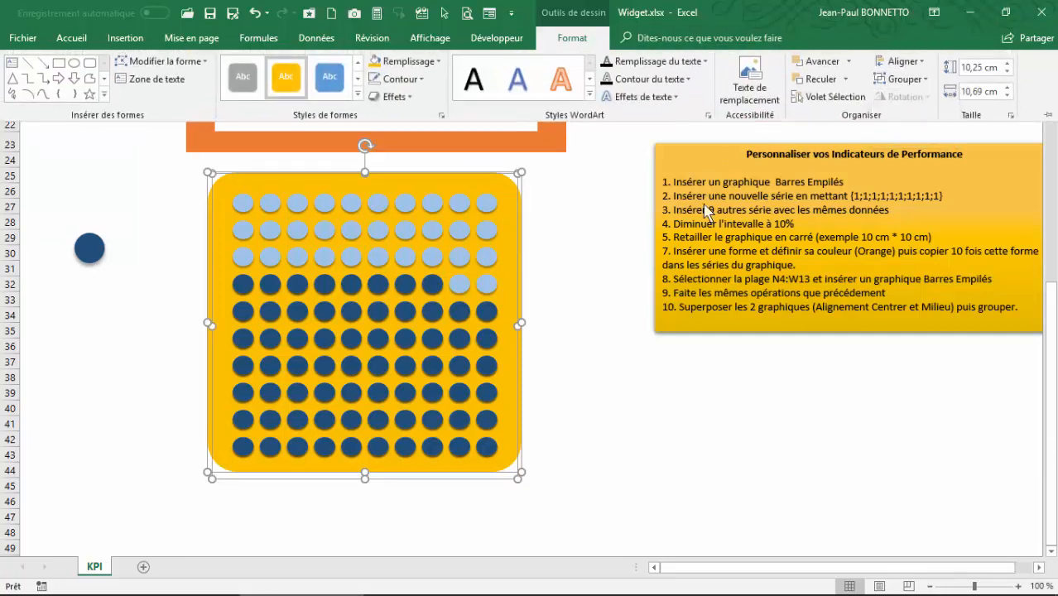
scroll(576, 241, "up", 3)
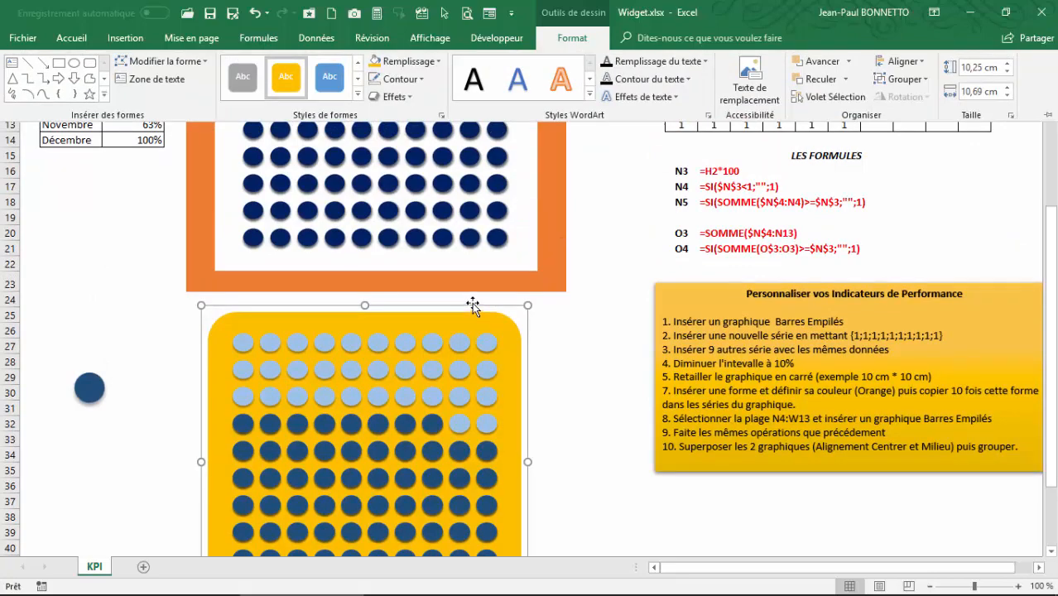
left_click_drag(473, 304, 887, 110)
Step: Test both charts by setting the Période in G2 to Septembre and finally Décembre
left_click(328, 124)
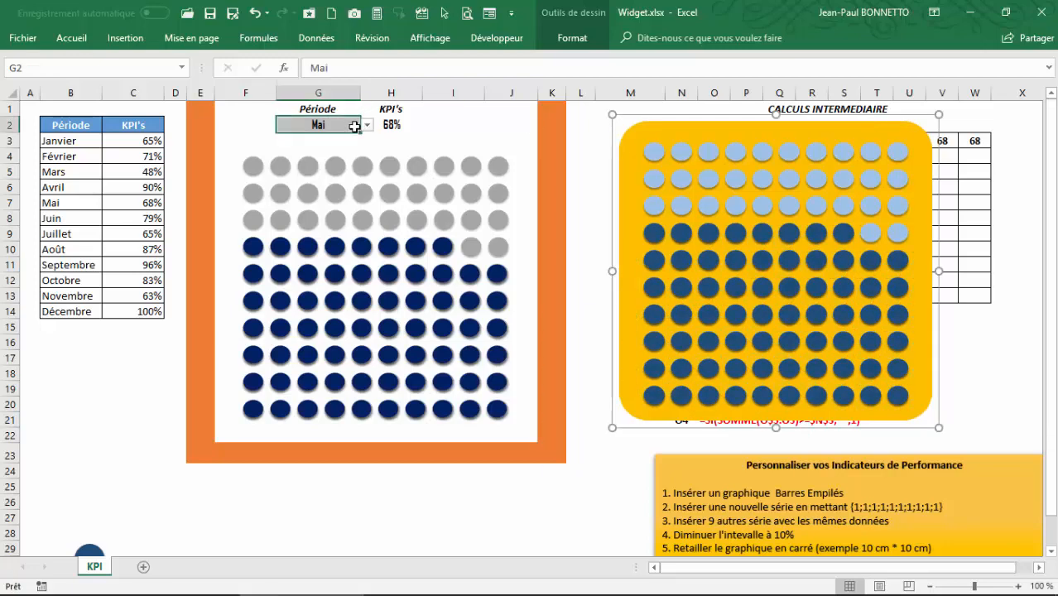
left_click(367, 124)
left_click(327, 178)
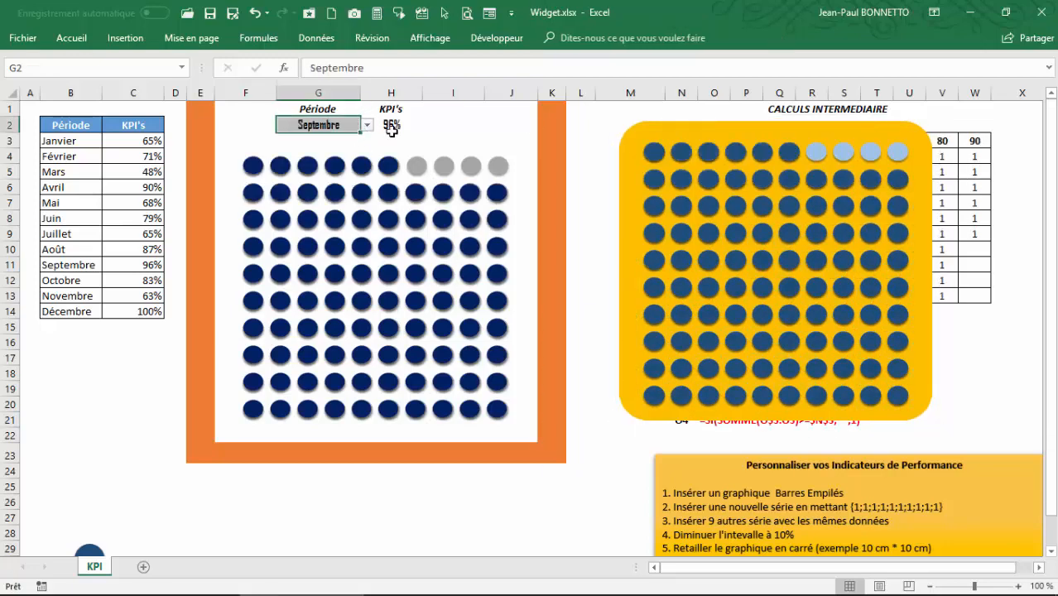
left_click(366, 125)
left_click(300, 213)
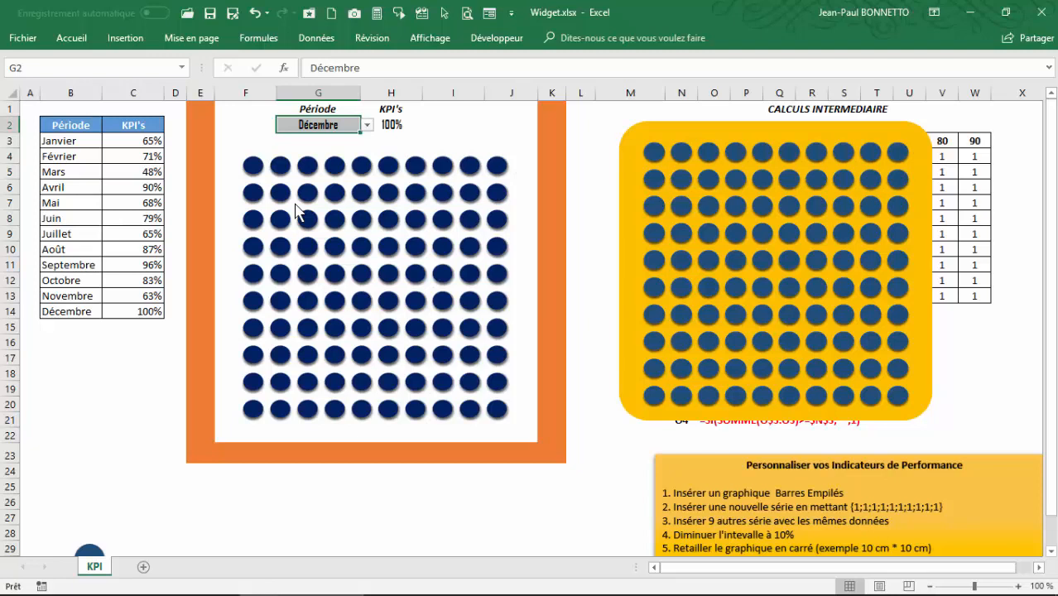
Step: Set the Décembre KPI in C14 to 12% to test a low value in both charts
left_click(133, 308)
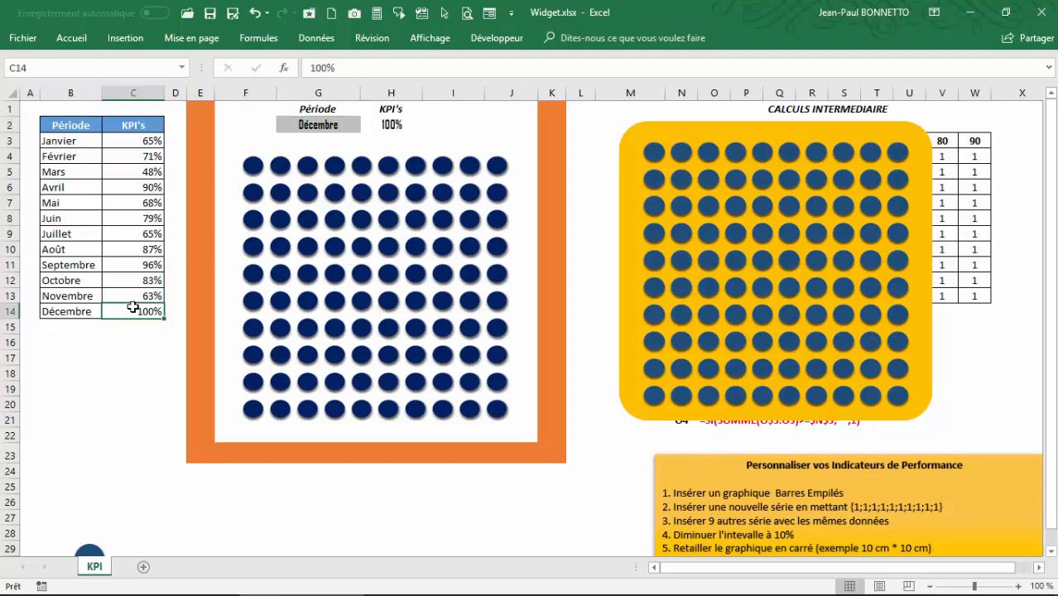
type("12")
key("Return")
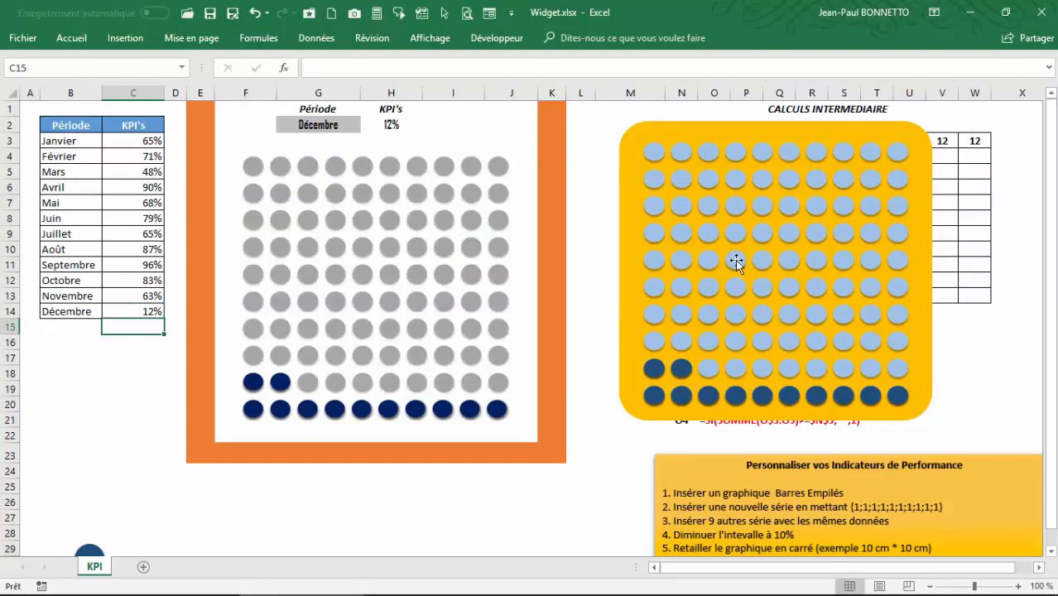
Step: Move the gold grouped chart into the orange frame, over the original dot chart and below the Période and KPI's cells
left_click(701, 114)
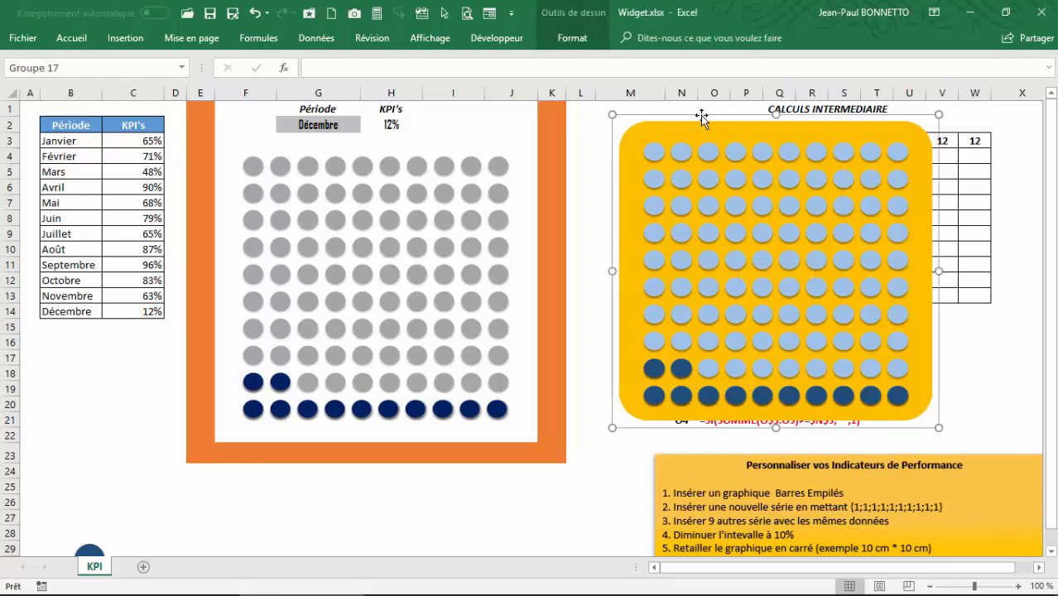
left_click_drag(701, 113, 300, 137)
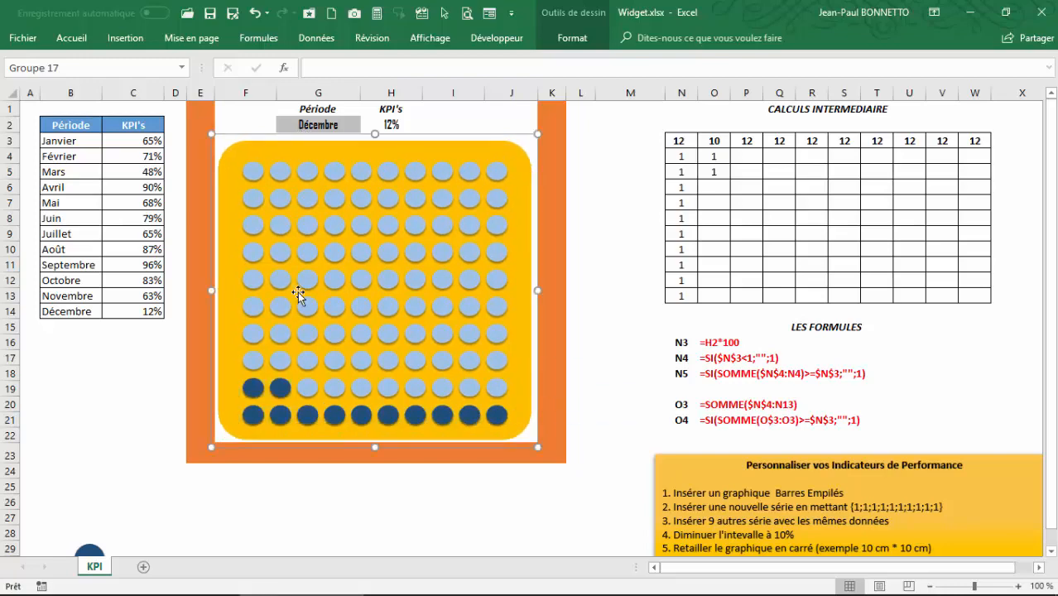
left_click(336, 480)
Step: Cut the leftover dark blue circle shape below the monthly KPI table from the sheet
left_click(119, 374)
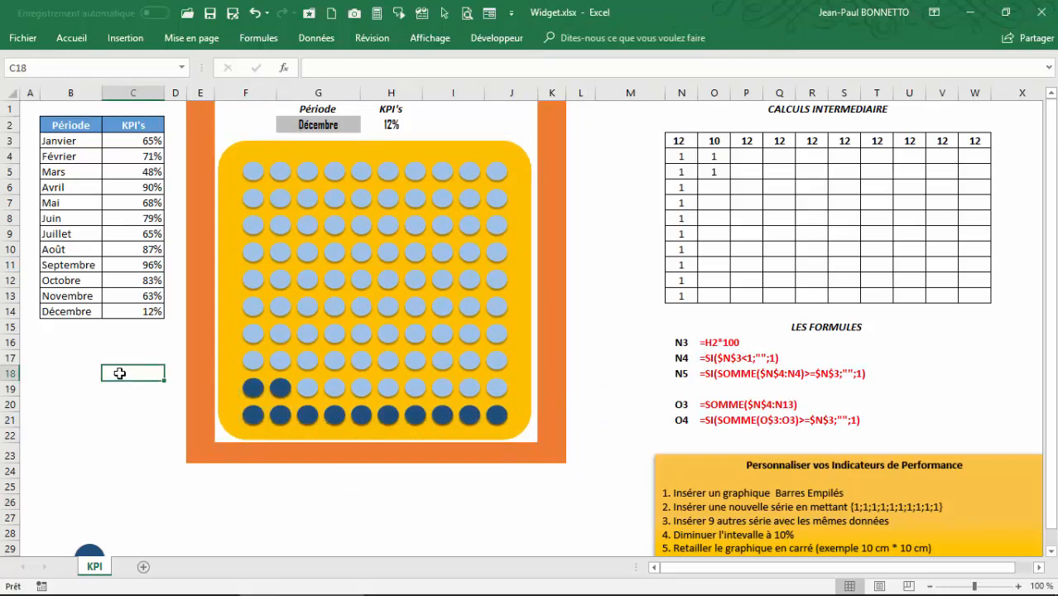
scroll(112, 414, "down", 1)
left_click(91, 512)
key("ctrl+x")
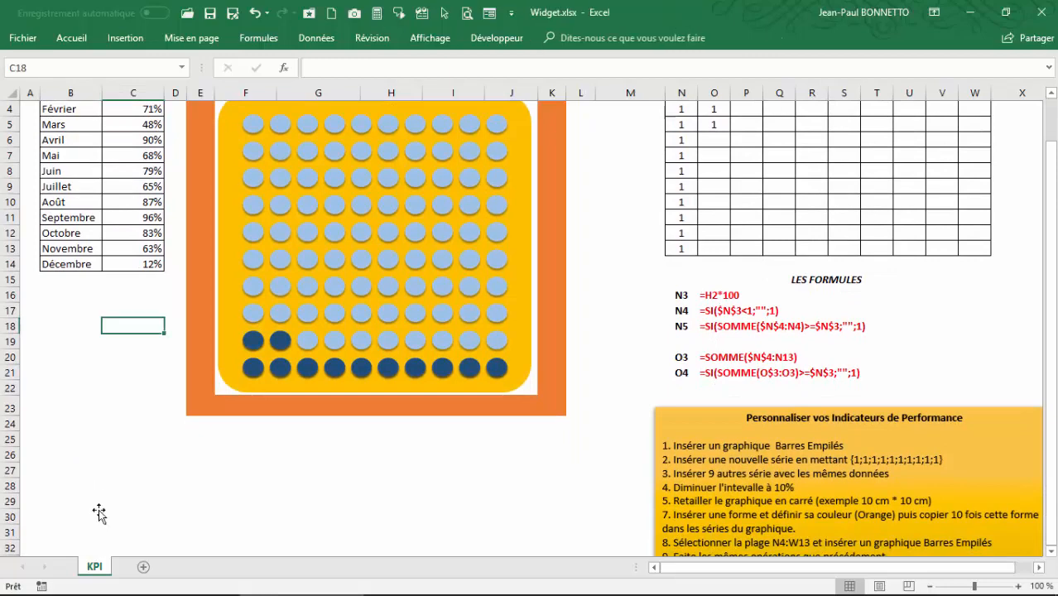
scroll(99, 511, "up", 1)
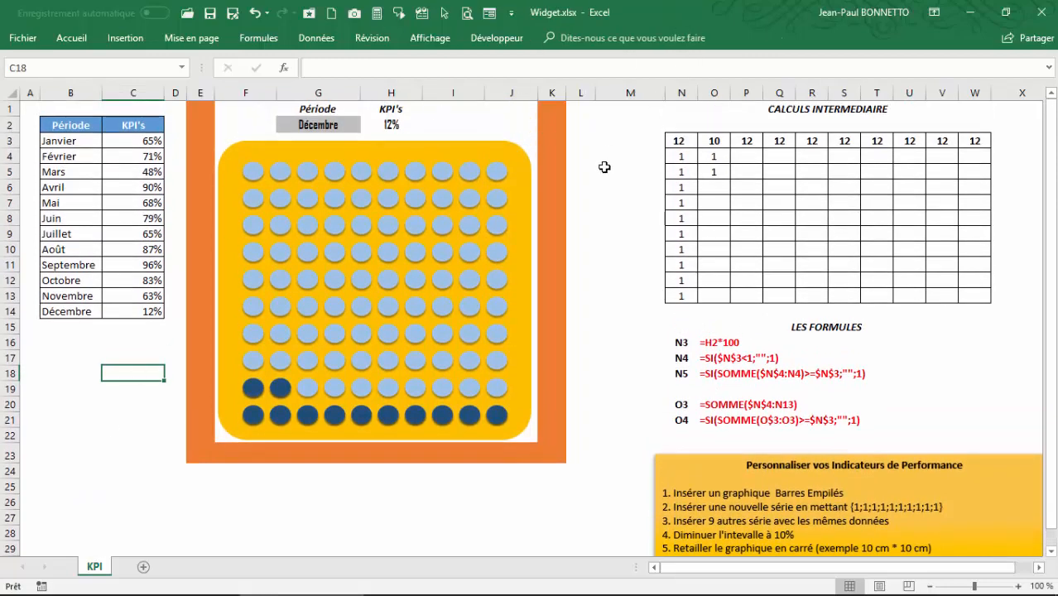
left_click(605, 168)
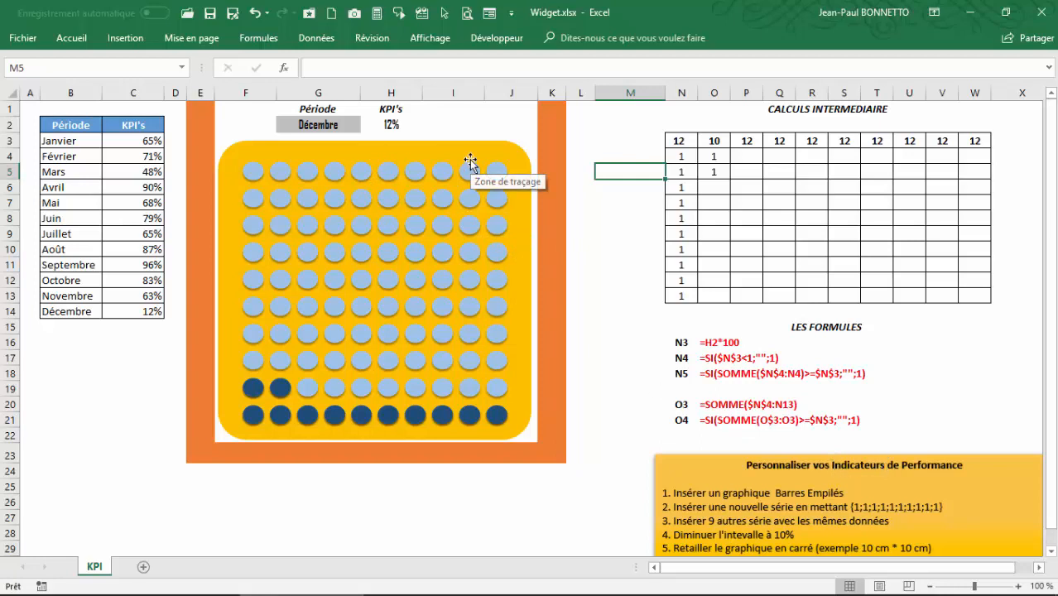
left_click(80, 370)
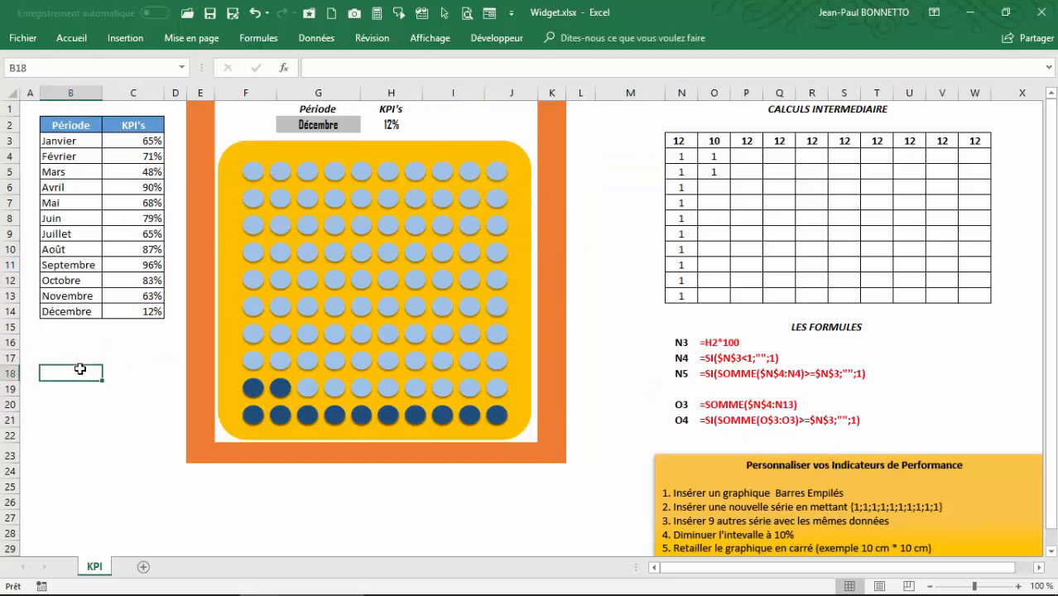